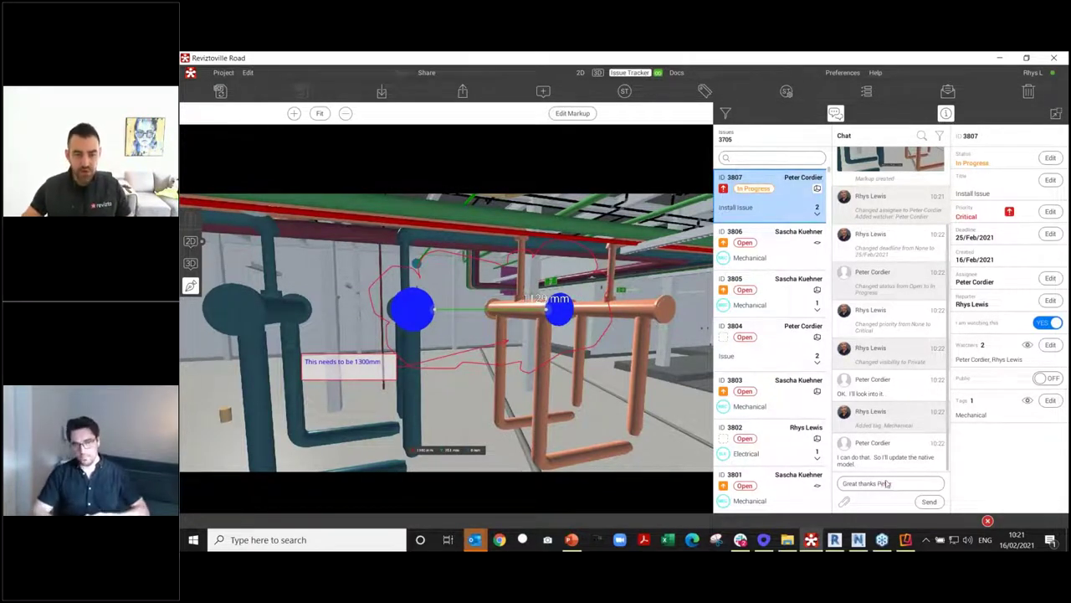
Send the typed thank-you reply in the issue 3807 chat and check the available attachment types
{"action": "left_click", "coordinate": [929, 501]}
{"action": "left_click", "coordinate": [844, 501]}
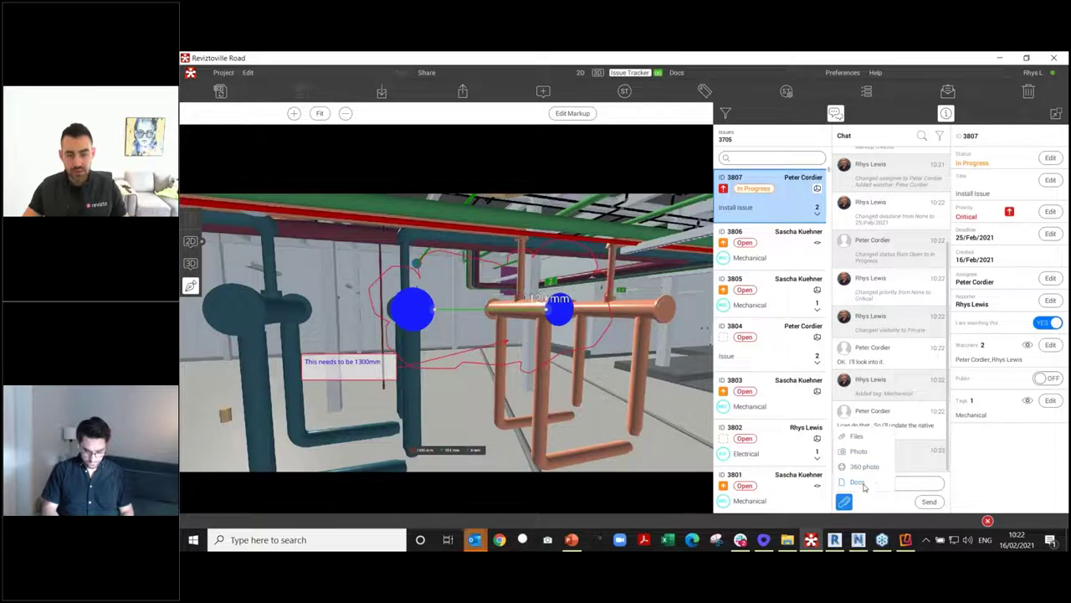
{"action": "left_click", "coordinate": [902, 485]}
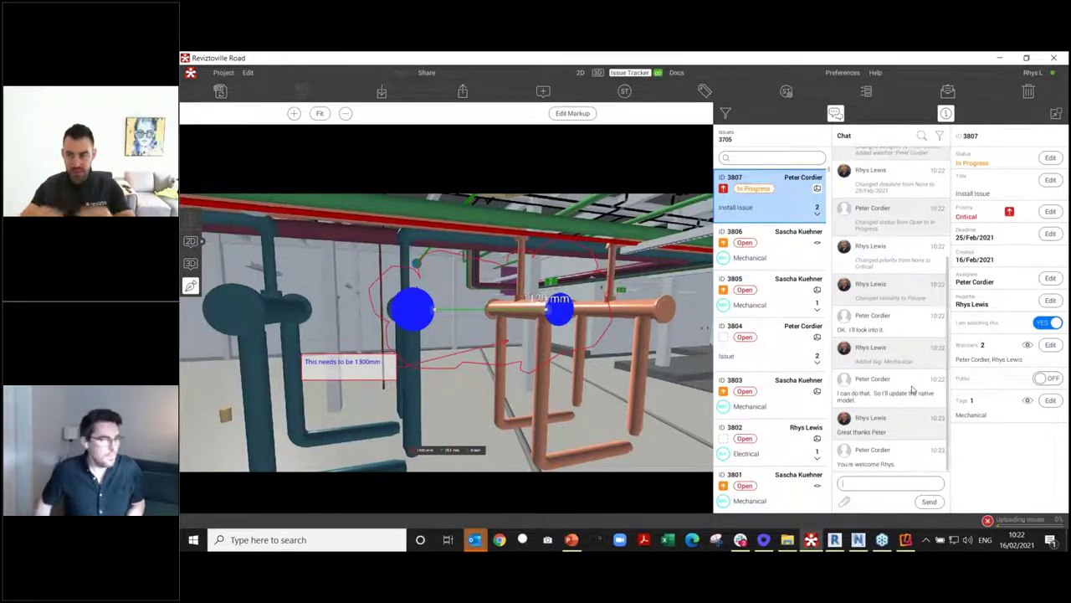
Open issue 3807 in the 3D model, hide the details and chat, and inspect the pipes around the issue location
{"action": "left_click_drag", "start_coordinate": [338, 371], "coordinate": [419, 351]}
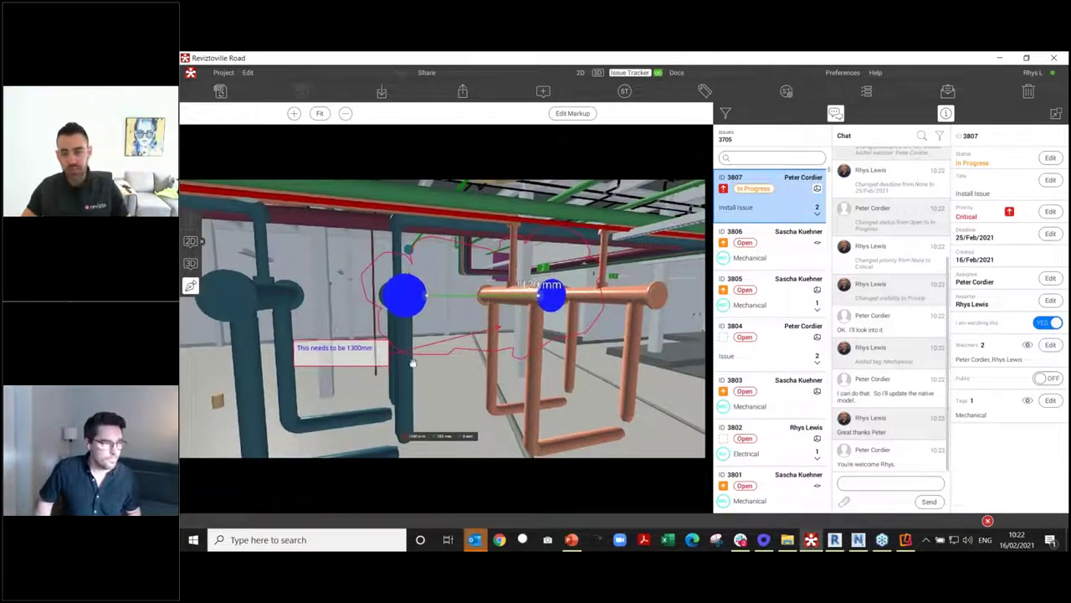
{"action": "left_click", "coordinate": [192, 282]}
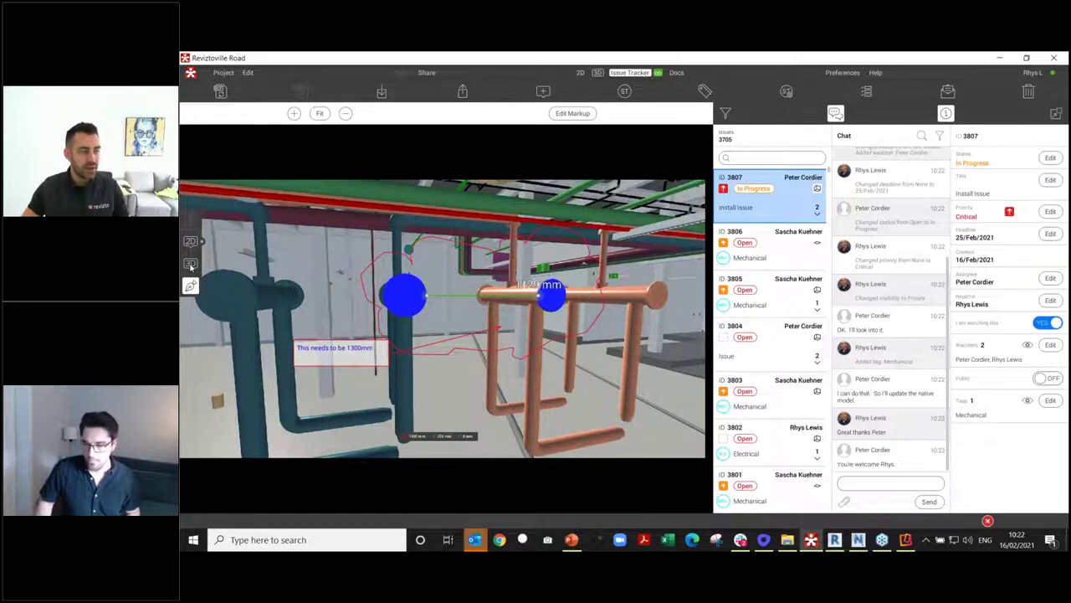
{"action": "left_click", "coordinate": [945, 113]}
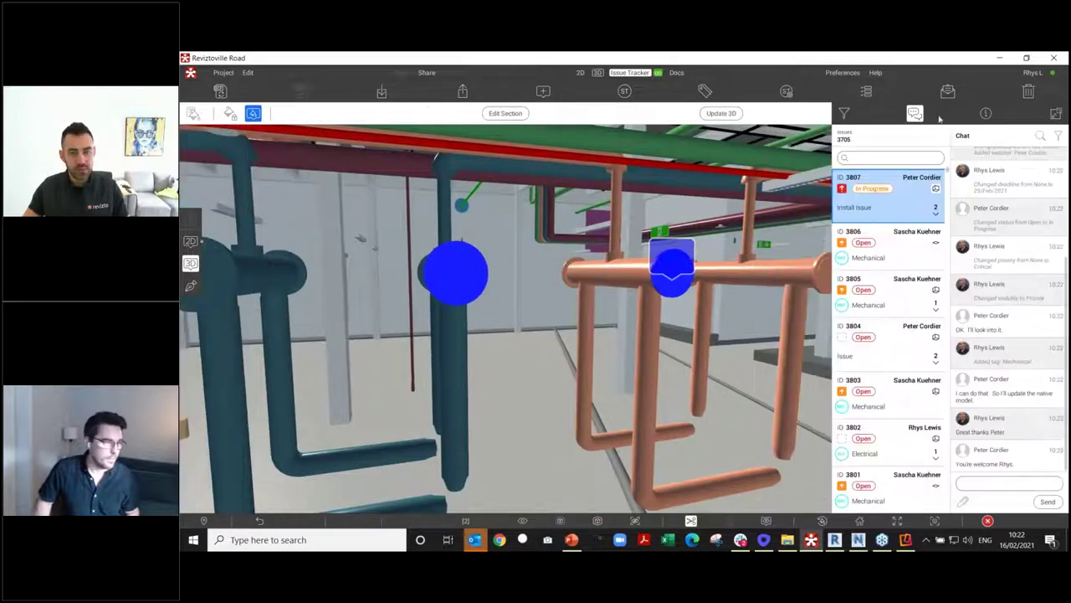
{"action": "left_click", "coordinate": [948, 113]}
{"action": "scroll", "coordinate": [681, 404], "scroll_direction": "down", "scroll_amount": 5}
{"action": "left_click_drag", "start_coordinate": [681, 404], "coordinate": [560, 388]}
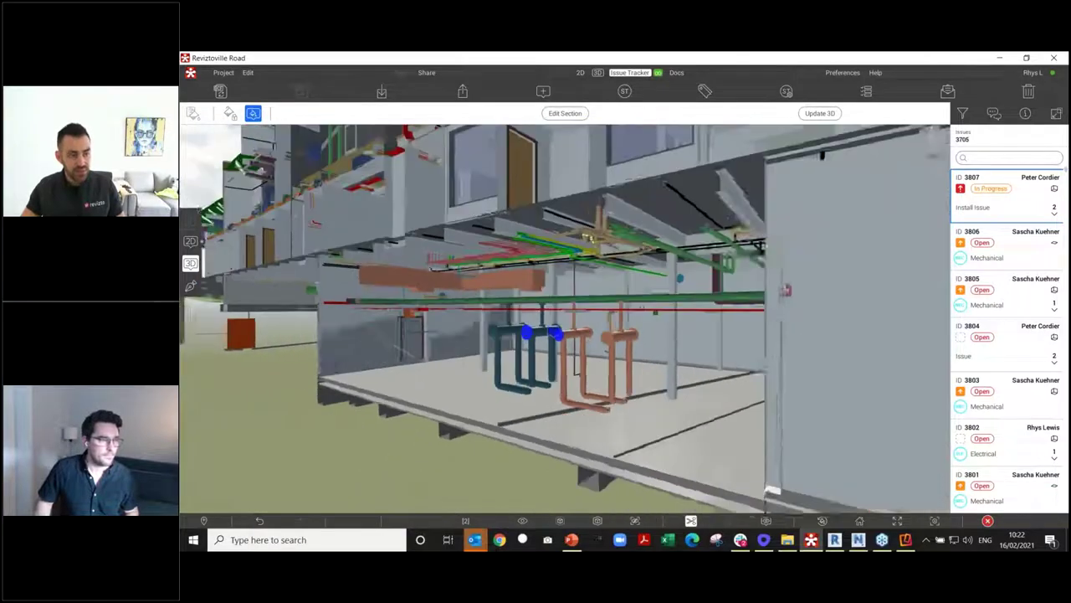
{"action": "scroll", "coordinate": [573, 384], "scroll_direction": "up", "scroll_amount": 5}
{"action": "scroll", "coordinate": [573, 383], "scroll_direction": "up", "scroll_amount": 5}
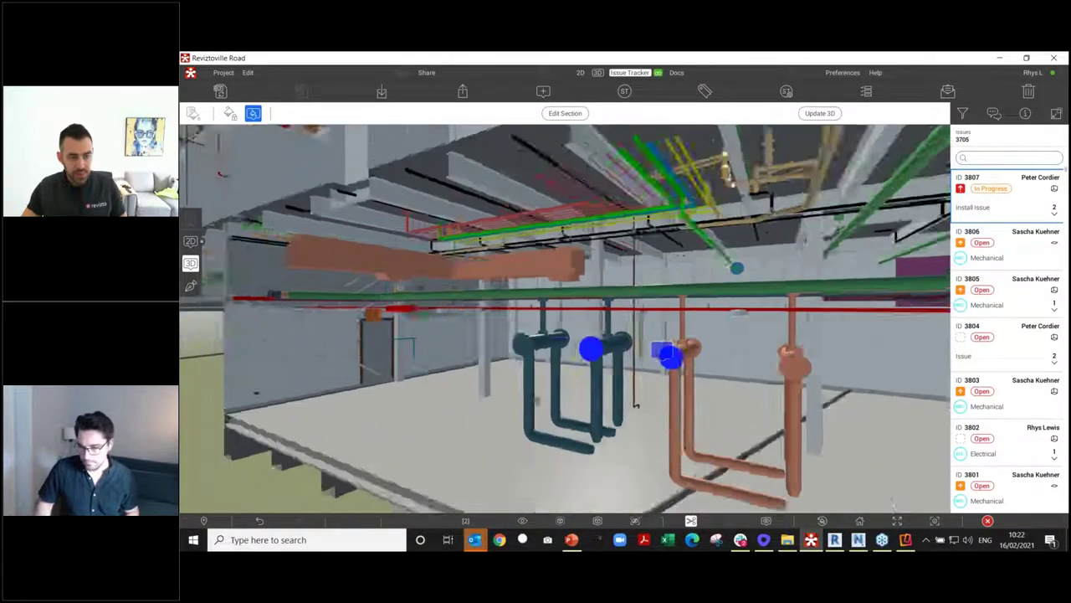
{"action": "mouse_move", "coordinate": [674, 390]}
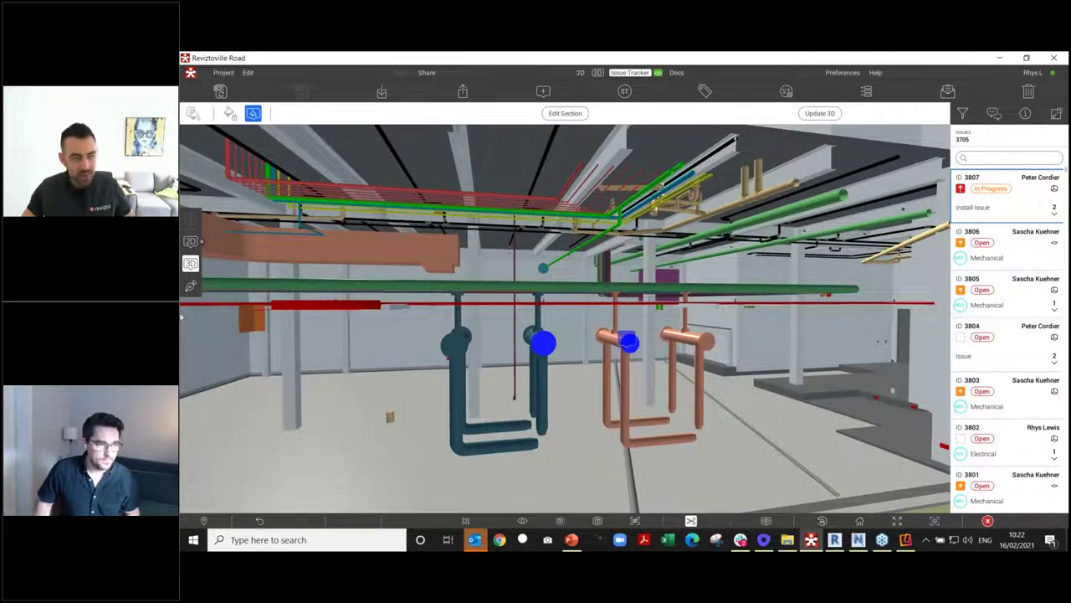
Compare issue 3807's markup with its location on the 2D basement sheet, returning to the markup with the chat shown
{"action": "left_click", "coordinate": [191, 286]}
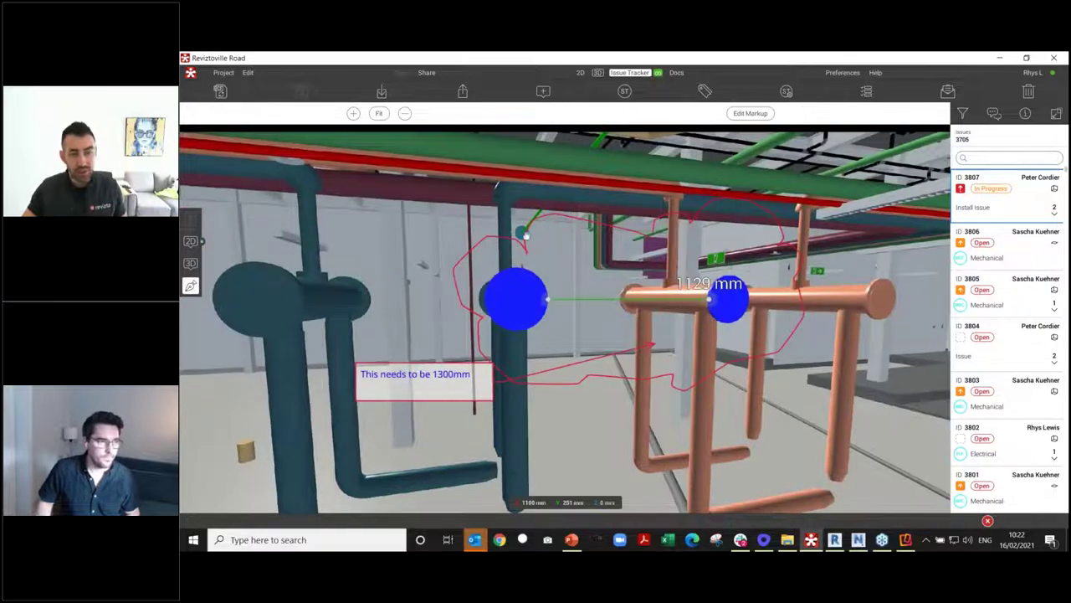
{"action": "left_click", "coordinate": [191, 242]}
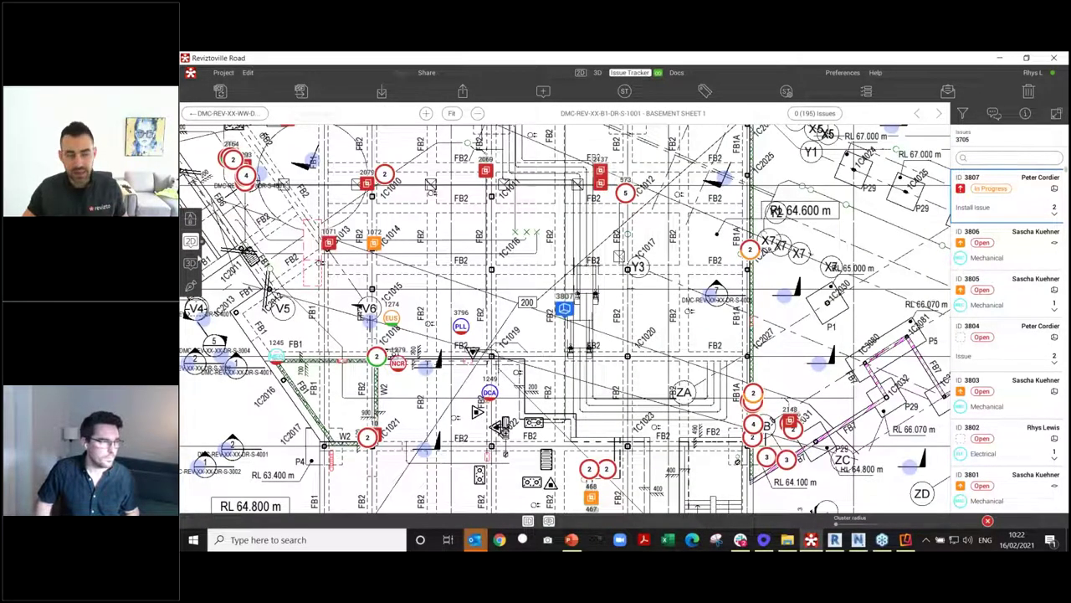
{"action": "left_click", "coordinate": [192, 244]}
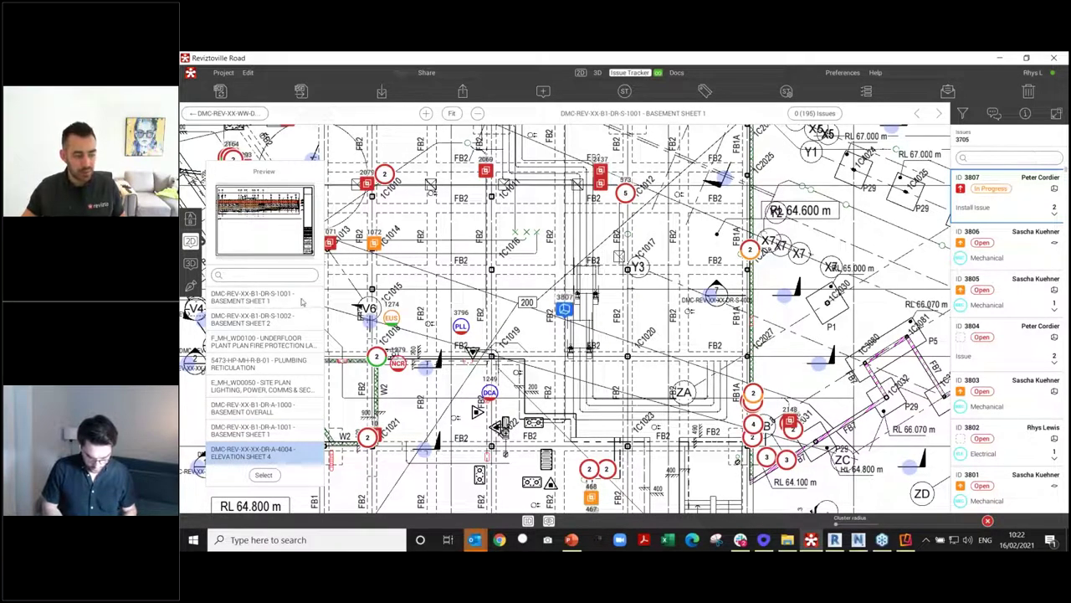
{"action": "left_click", "coordinate": [565, 310]}
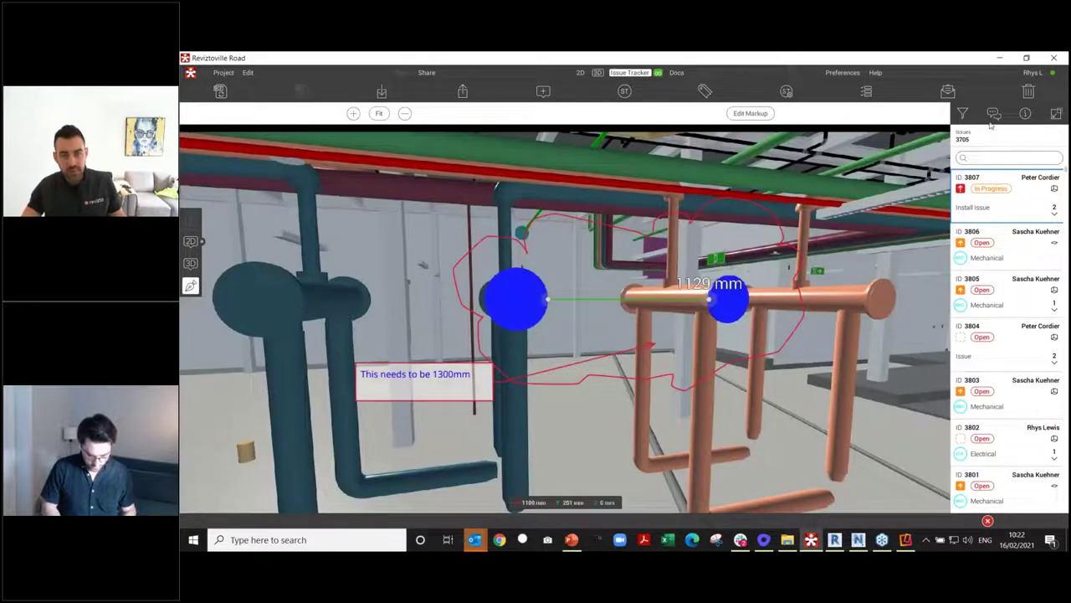
{"action": "left_click", "coordinate": [993, 113]}
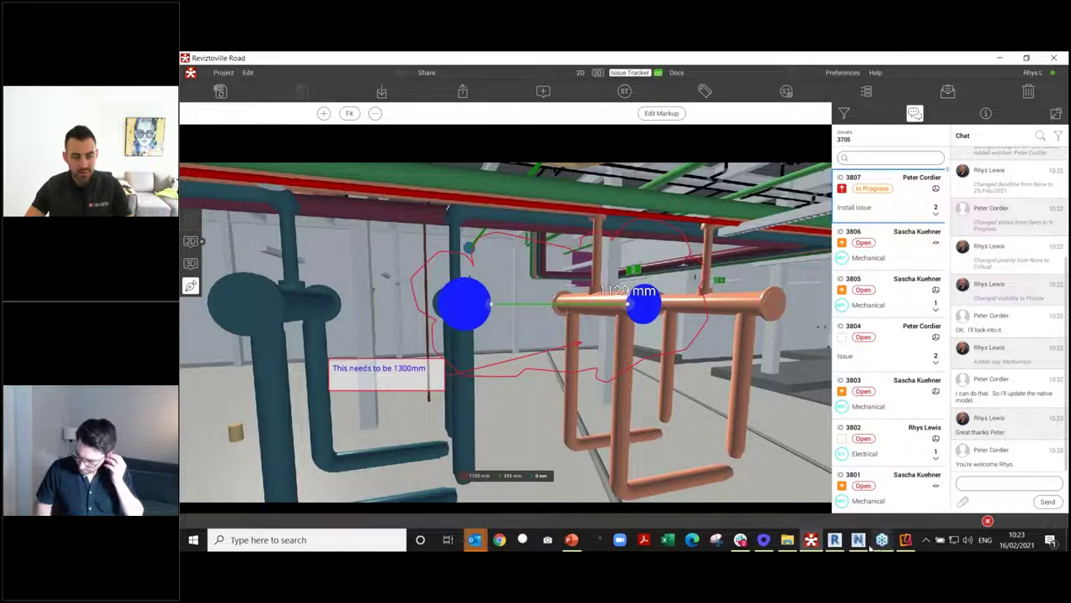
View the Revit model, switch to Navisworks and maximize the Medical Centre model window
{"action": "mouse_move", "coordinate": [862, 545]}
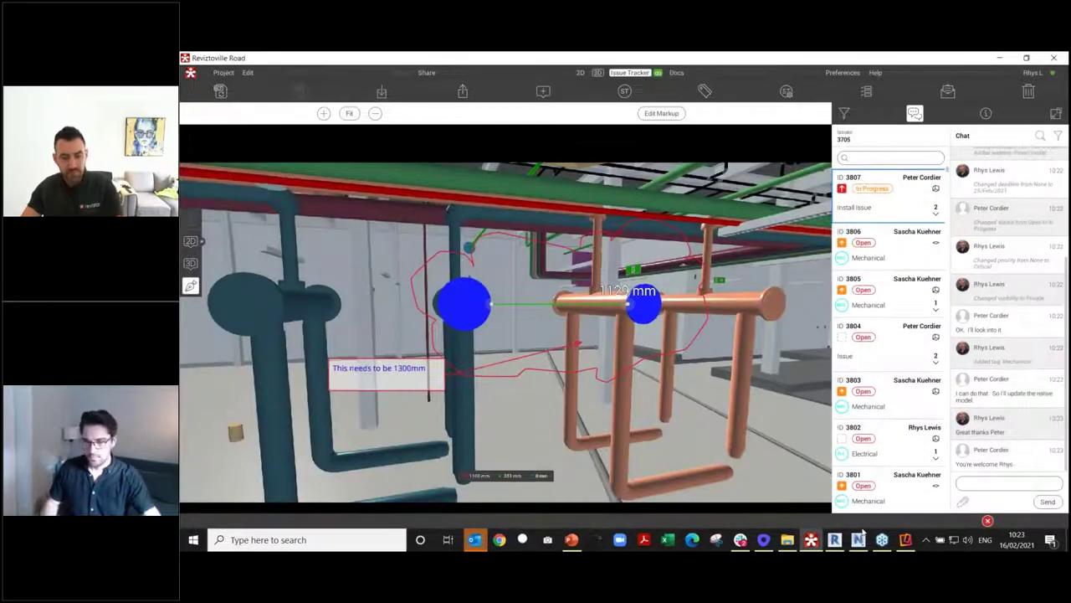
{"action": "left_click", "coordinate": [837, 540]}
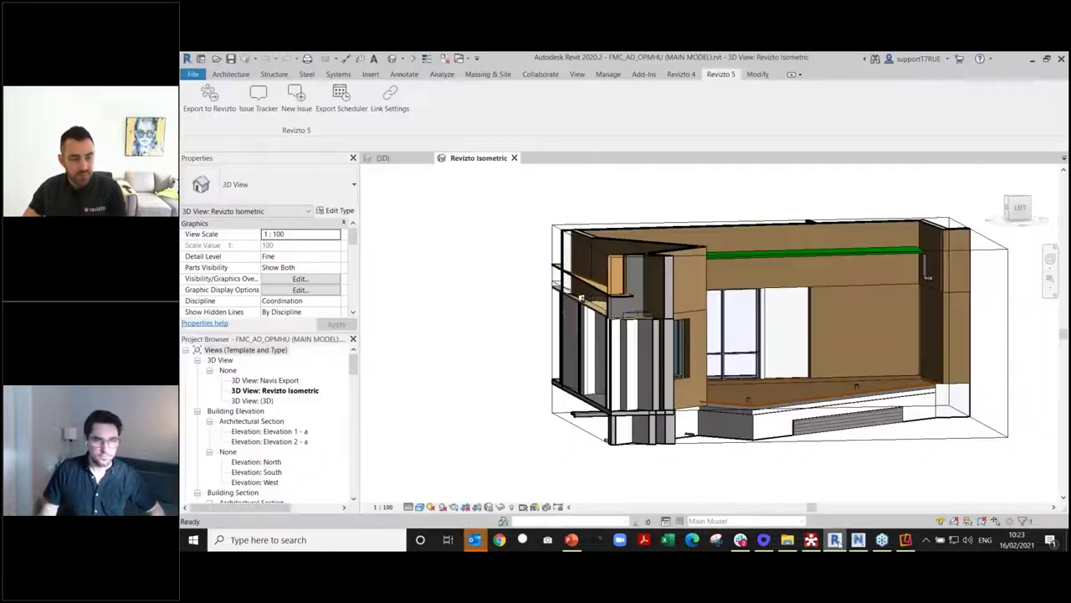
{"action": "left_click", "coordinate": [857, 540]}
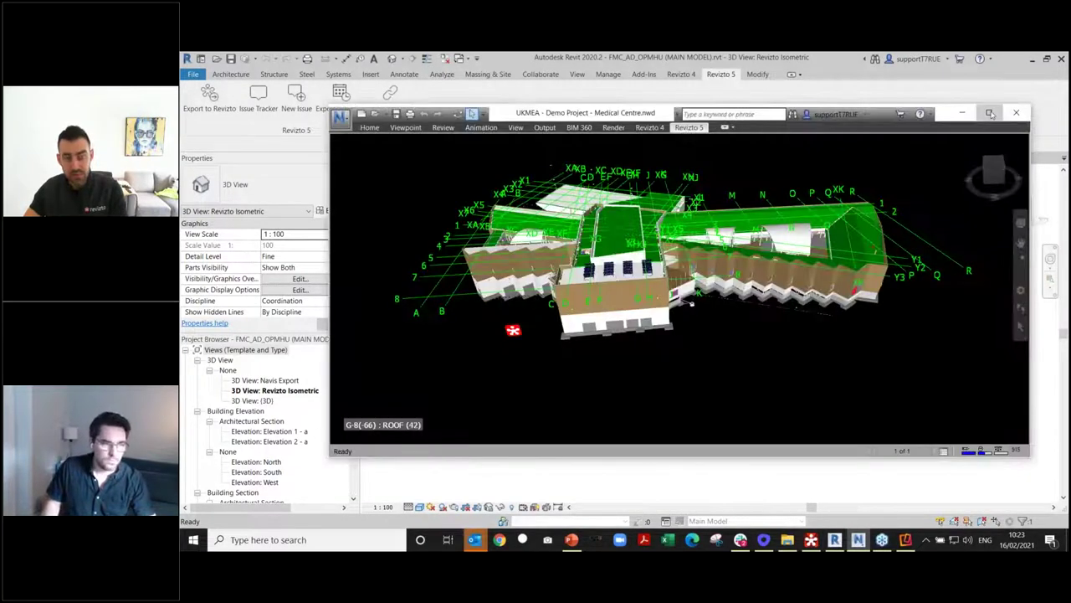
{"action": "left_click", "coordinate": [990, 112]}
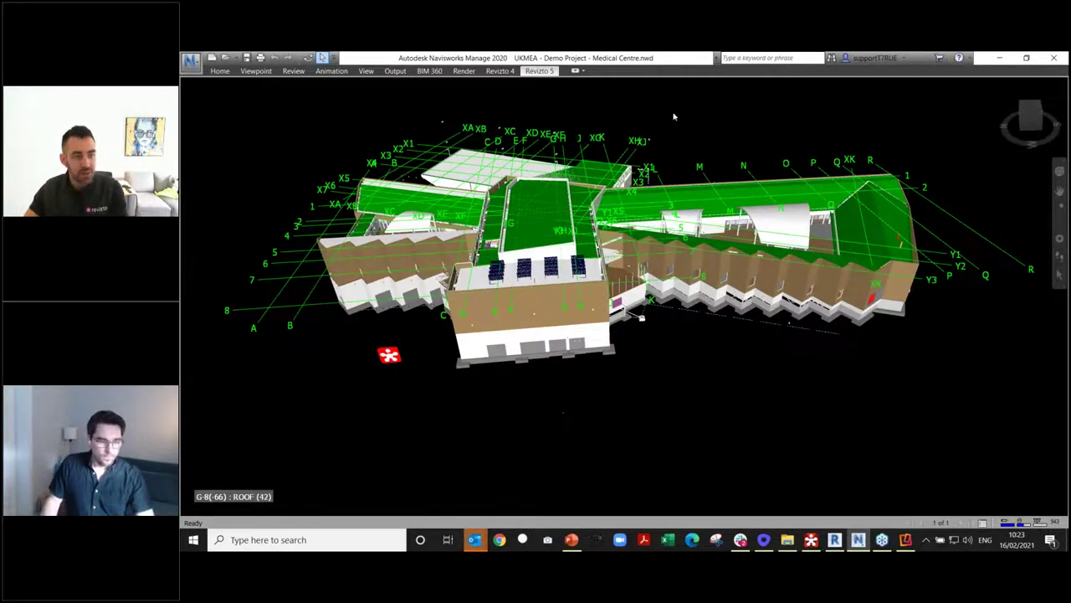
Display the Revizto 5 add-in commands in Navisworks and look over the Issue Tracker and Sync Clashes tools
{"action": "left_click", "coordinate": [549, 72]}
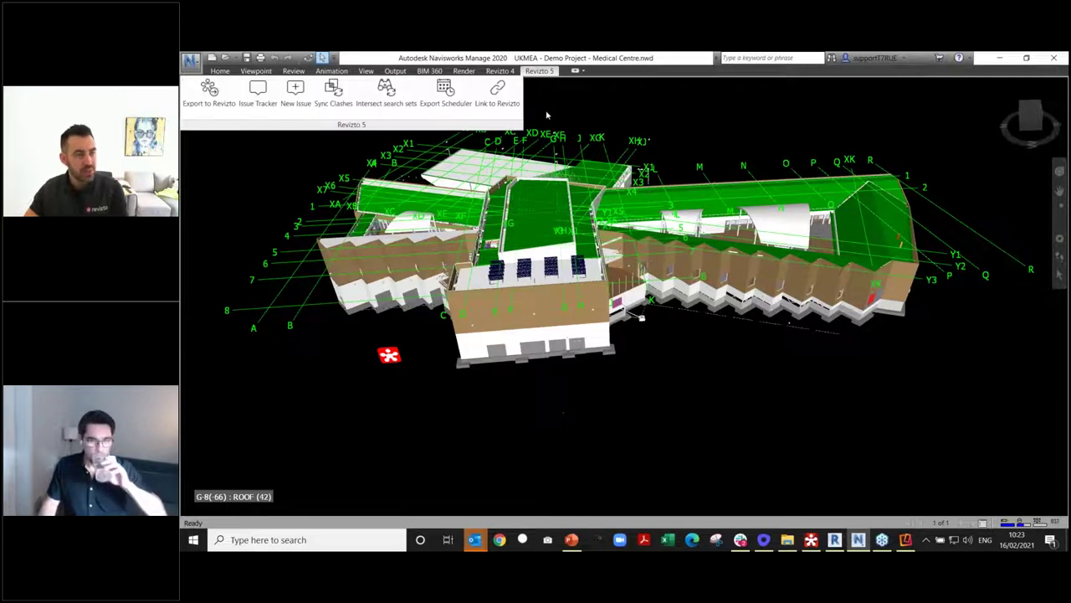
{"action": "left_click", "coordinate": [538, 72]}
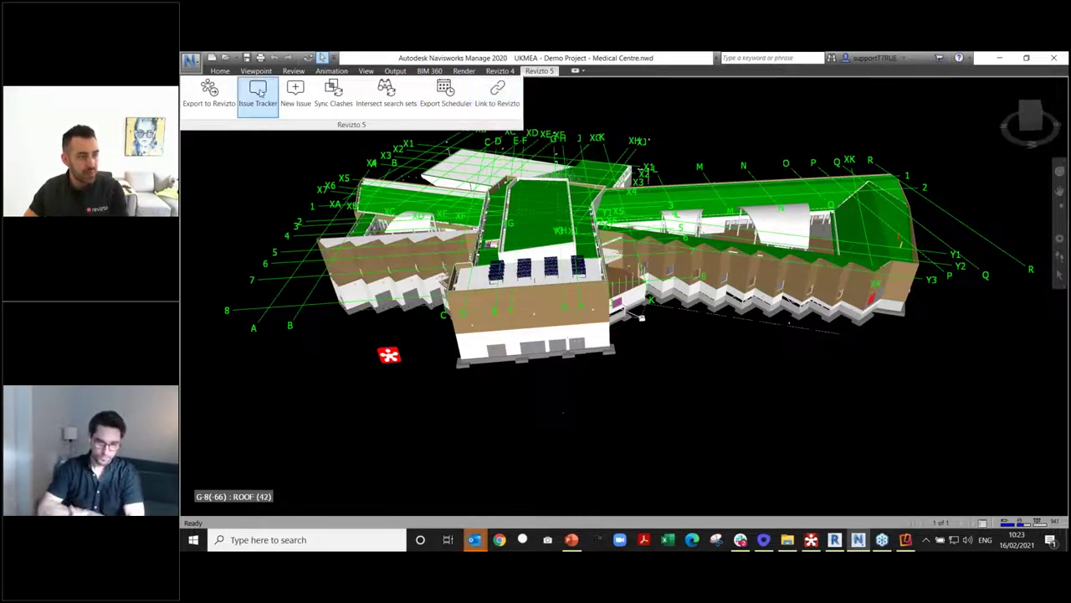
{"action": "left_click", "coordinate": [333, 92]}
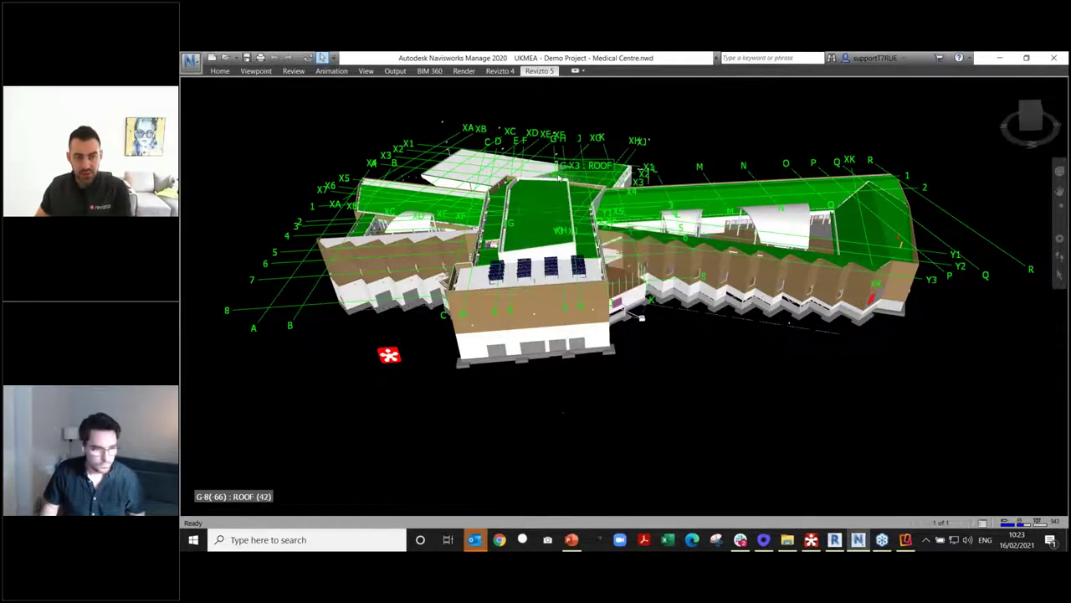
Switch to the Revizto issue tracker, select issue 3807 and inspect its pipes in the Navisworks model
{"action": "key", "text": "alt+Tab"}
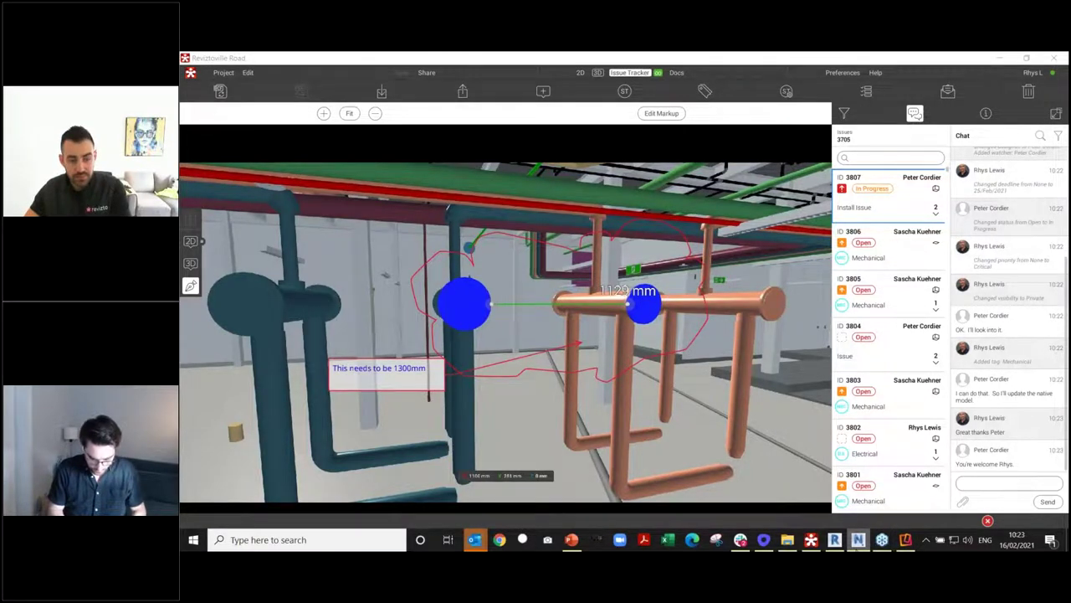
{"action": "mouse_move", "coordinate": [860, 546]}
{"action": "left_click", "coordinate": [896, 218]}
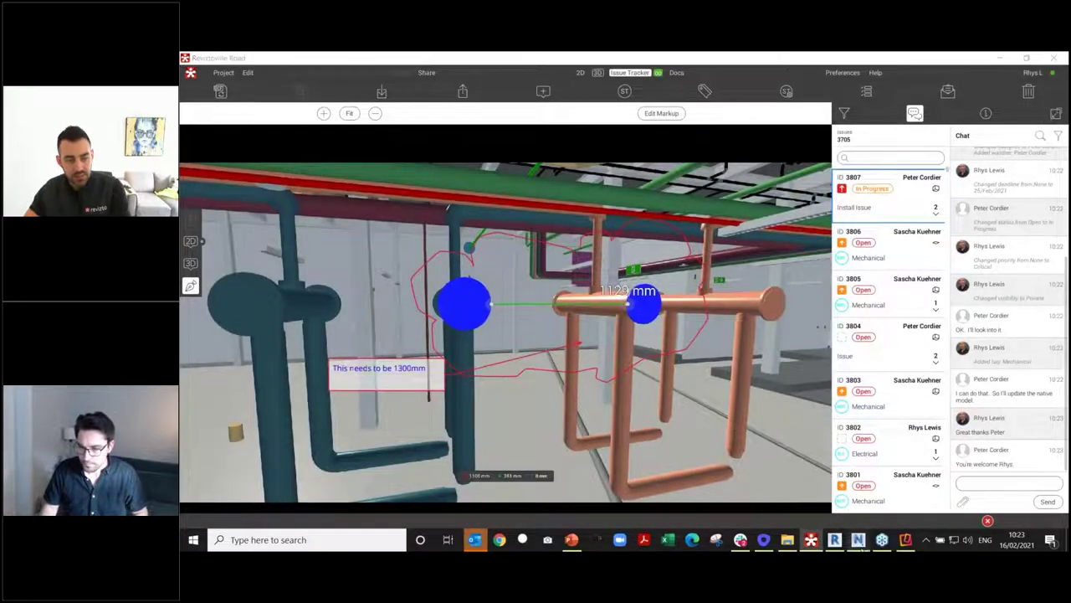
{"action": "scroll", "coordinate": [768, 327], "scroll_direction": "down", "scroll_amount": 5}
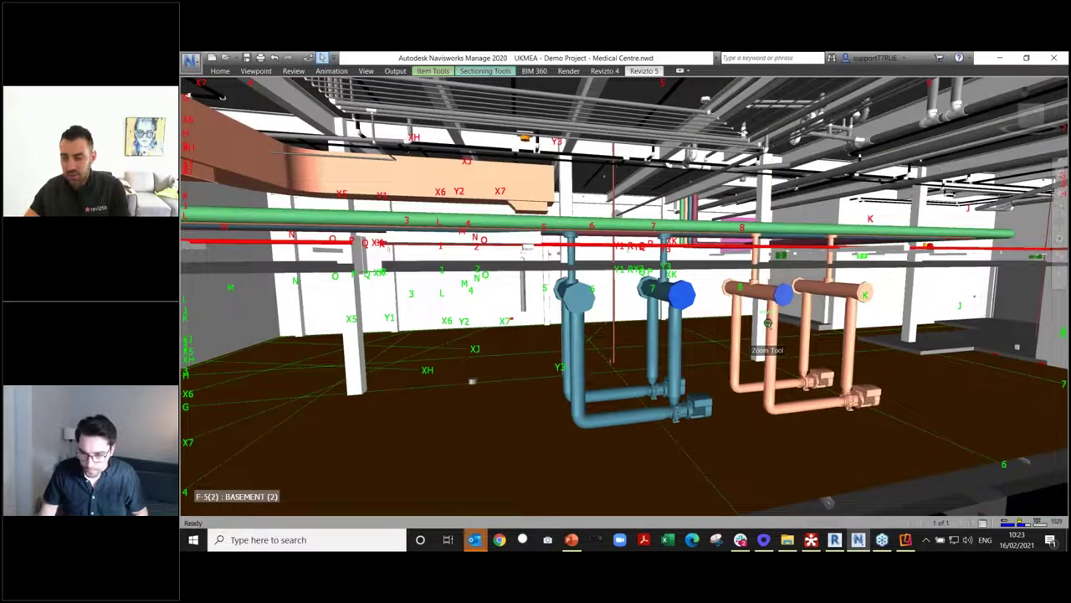
{"action": "scroll", "coordinate": [767, 322], "scroll_direction": "up", "scroll_amount": 2}
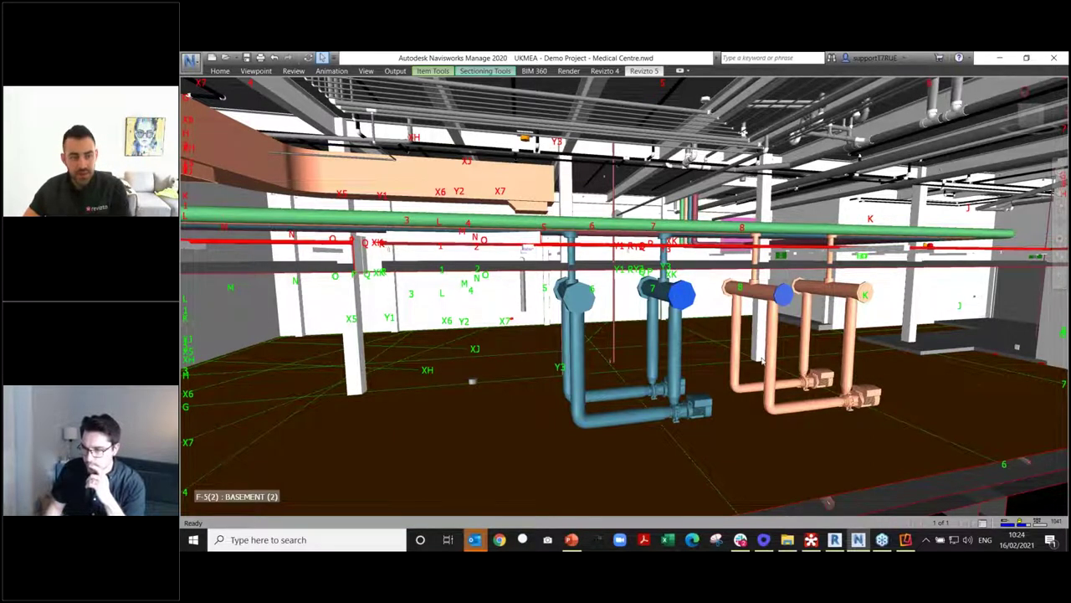
{"action": "scroll", "coordinate": [761, 360], "scroll_direction": "down", "scroll_amount": 5}
{"action": "scroll", "coordinate": [759, 352], "scroll_direction": "up", "scroll_amount": 5}
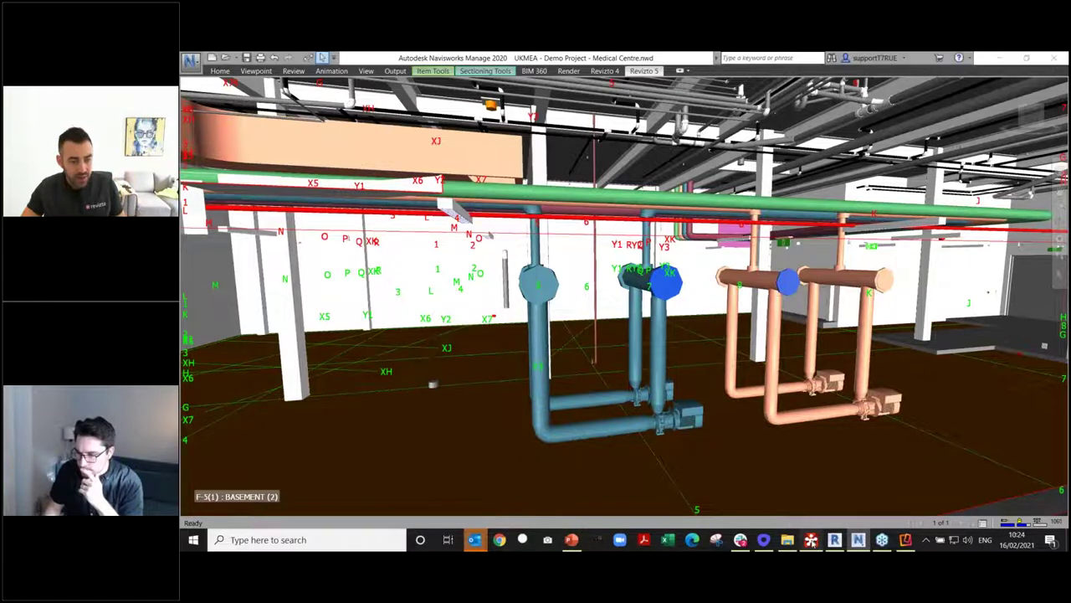
Return to issue 3807 in Revizto and open the Reviztoville Road project's Reports page in the browser workspace
{"action": "left_click", "coordinate": [811, 539]}
{"action": "left_click", "coordinate": [912, 243]}
{"action": "left_click", "coordinate": [913, 201]}
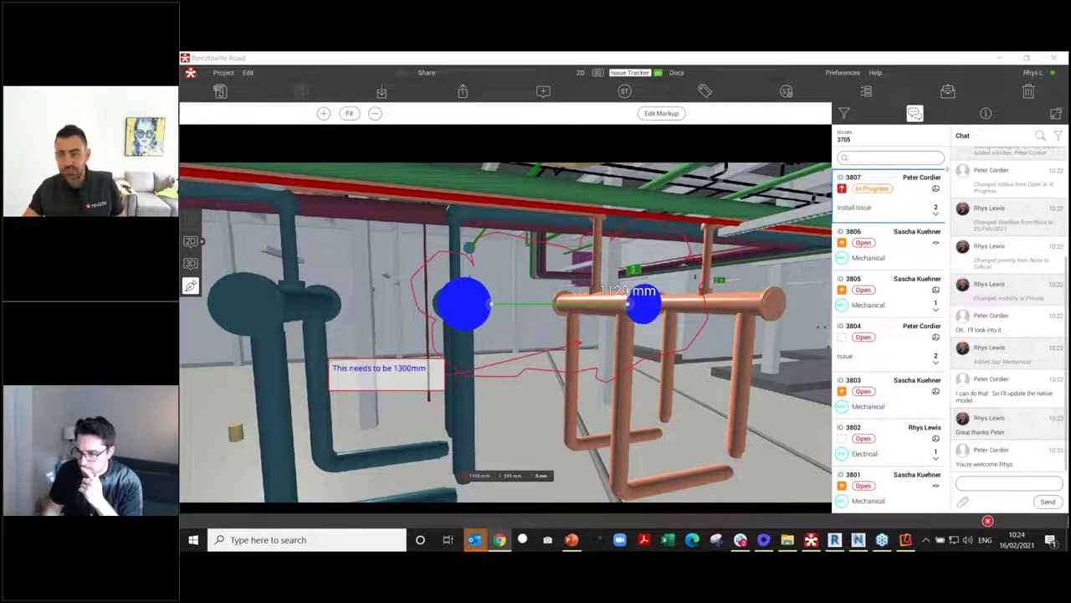
{"action": "left_click", "coordinate": [867, 90]}
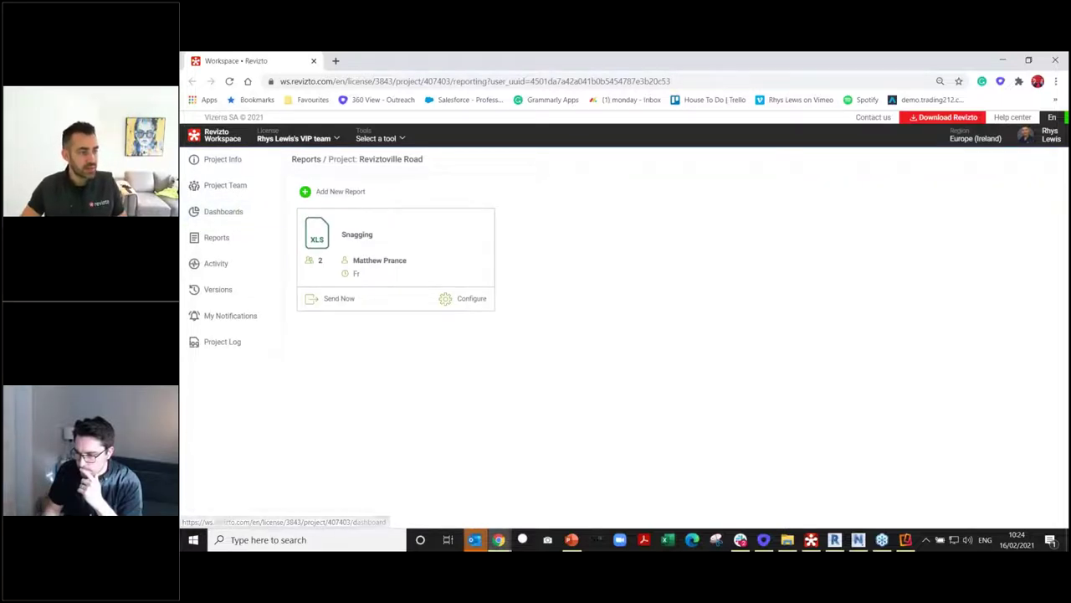
Open ReviztoVille_Dashboard and examine its Users Revizto Usability and HighLevelOverview charts
{"action": "left_click", "coordinate": [222, 212]}
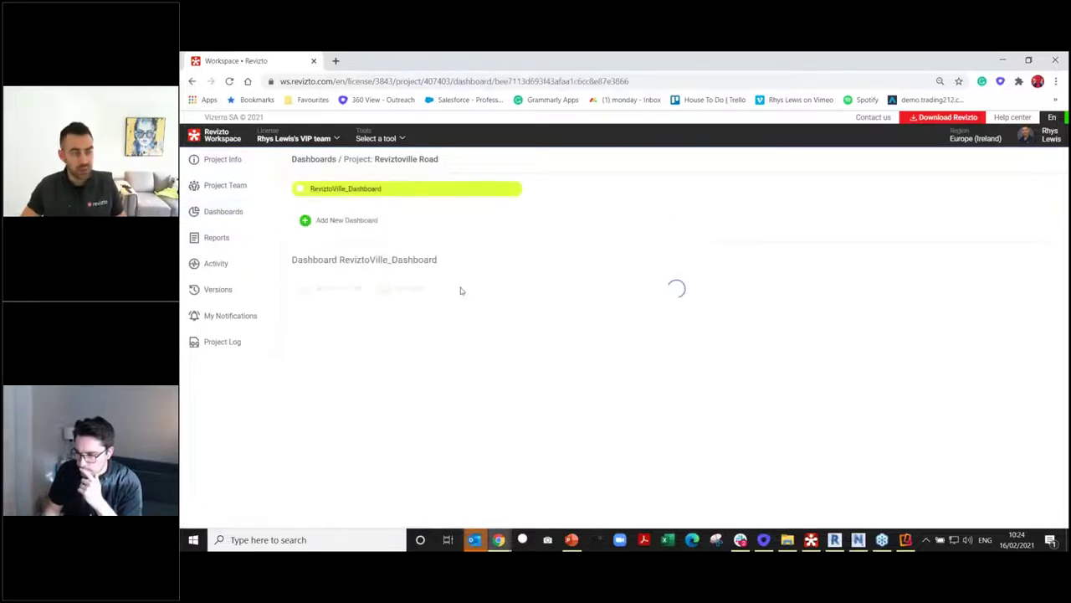
{"action": "scroll", "coordinate": [701, 417], "scroll_direction": "down", "scroll_amount": 1}
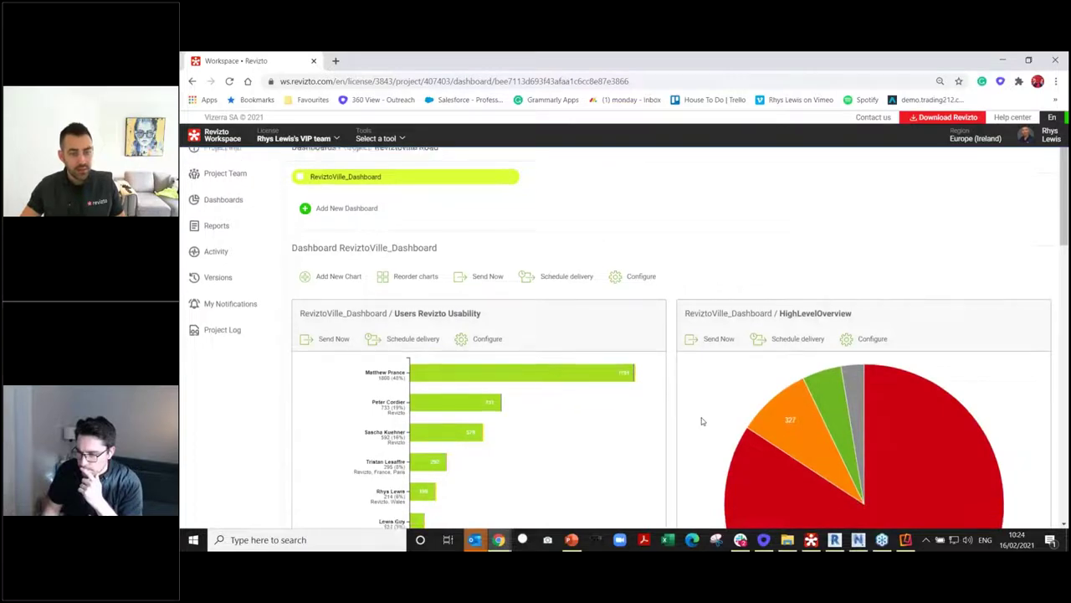
{"action": "scroll", "coordinate": [701, 420], "scroll_direction": "down", "scroll_amount": 1}
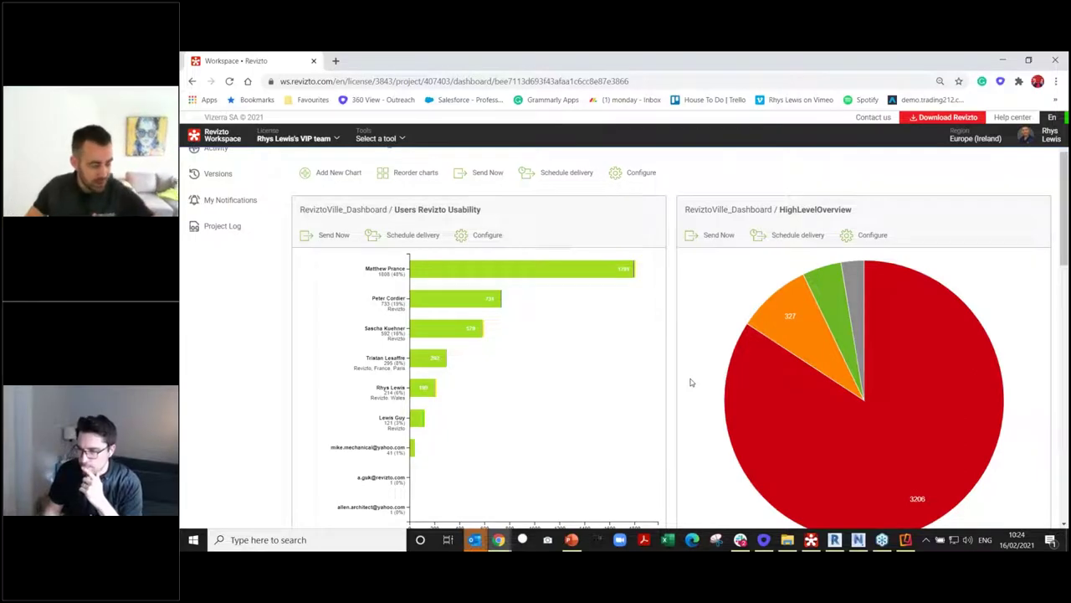
{"action": "scroll", "coordinate": [691, 381], "scroll_direction": "down", "scroll_amount": 8}
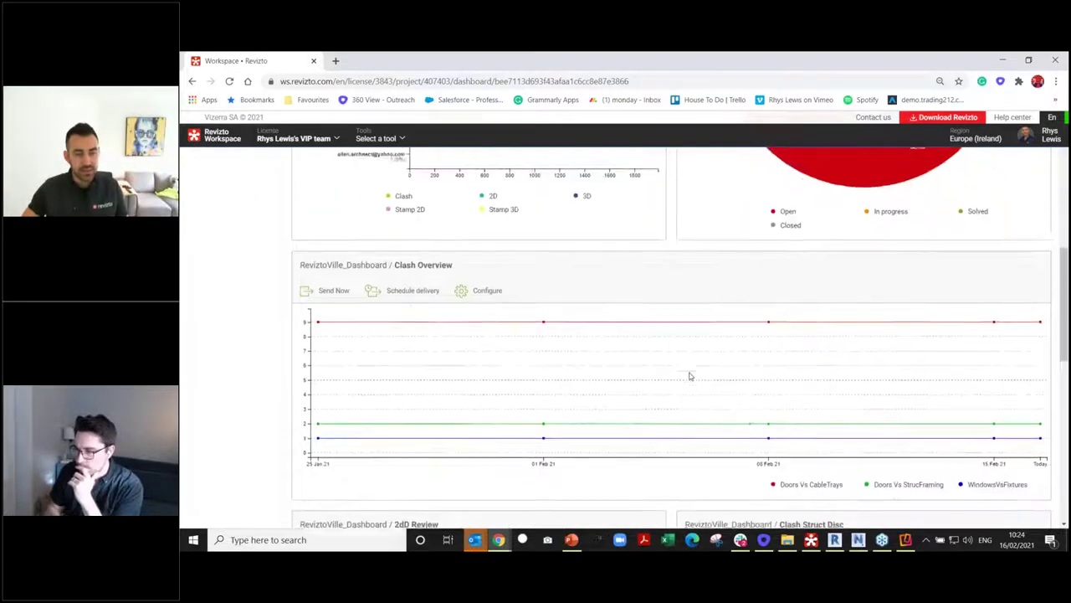
{"action": "scroll", "coordinate": [691, 370], "scroll_direction": "down", "scroll_amount": 2}
{"action": "scroll", "coordinate": [691, 370], "scroll_direction": "up", "scroll_amount": 10}
{"action": "scroll", "coordinate": [915, 299], "scroll_direction": "down", "scroll_amount": 2}
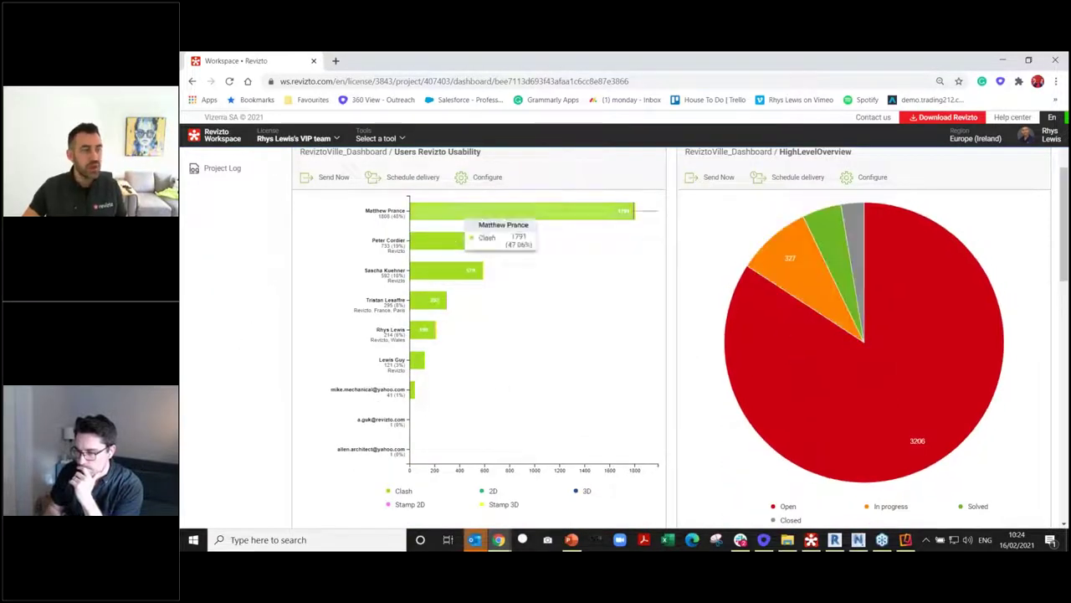
Examine the dashboard's Clash Overview, 2dD Review, Clash Struct Disc and Company Overview charts
{"action": "scroll", "coordinate": [538, 324], "scroll_direction": "down", "scroll_amount": 2}
{"action": "scroll", "coordinate": [538, 325], "scroll_direction": "down", "scroll_amount": 1}
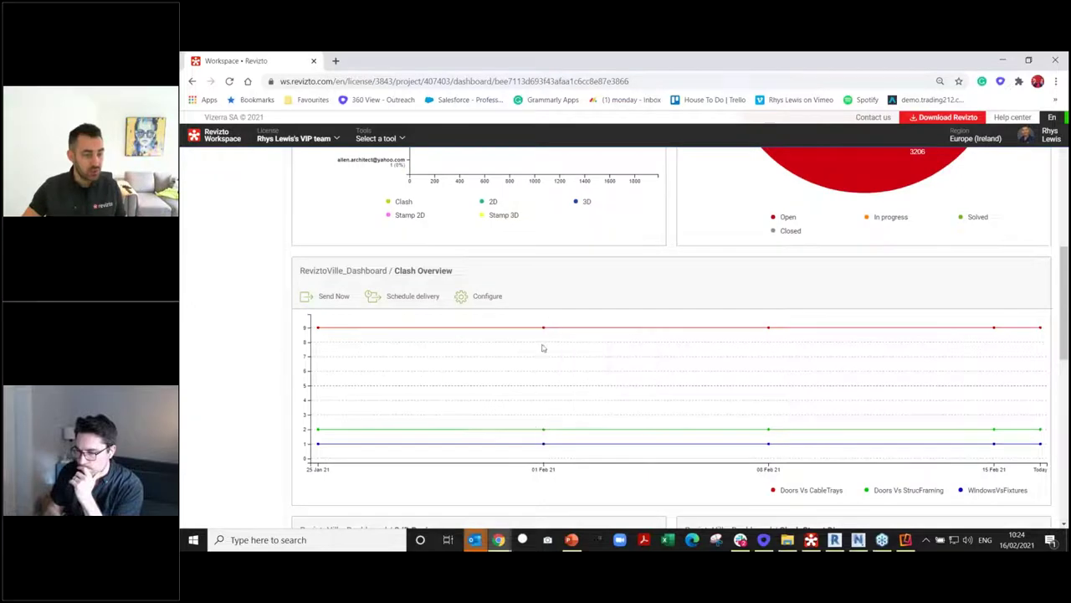
{"action": "scroll", "coordinate": [653, 431], "scroll_direction": "down", "scroll_amount": 3}
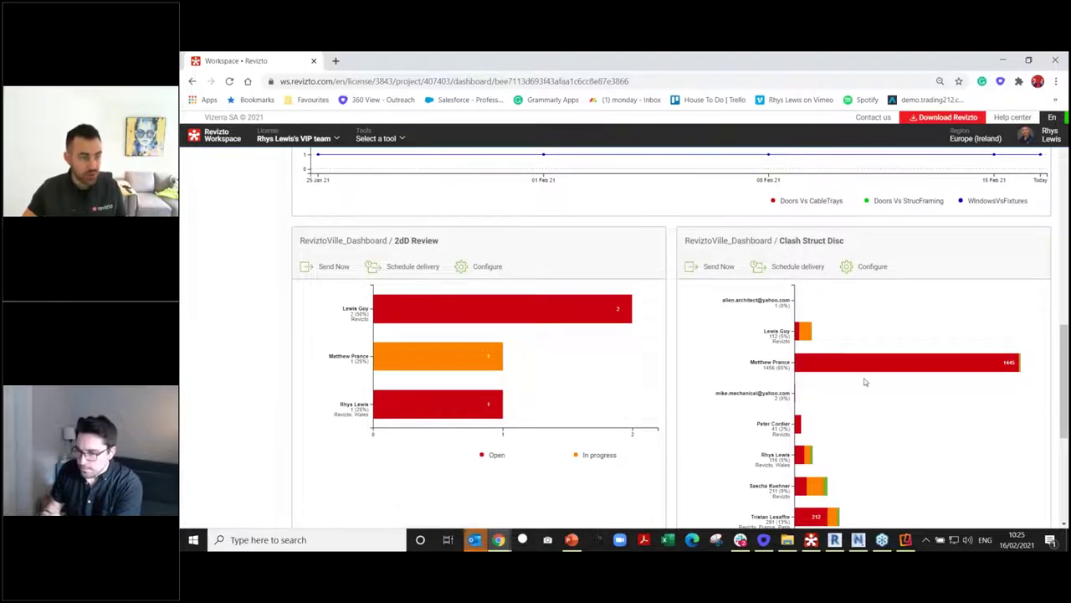
{"action": "scroll", "coordinate": [544, 334], "scroll_direction": "down", "scroll_amount": 2}
{"action": "scroll", "coordinate": [471, 299], "scroll_direction": "up", "scroll_amount": 1}
{"action": "scroll", "coordinate": [472, 299], "scroll_direction": "down", "scroll_amount": 3}
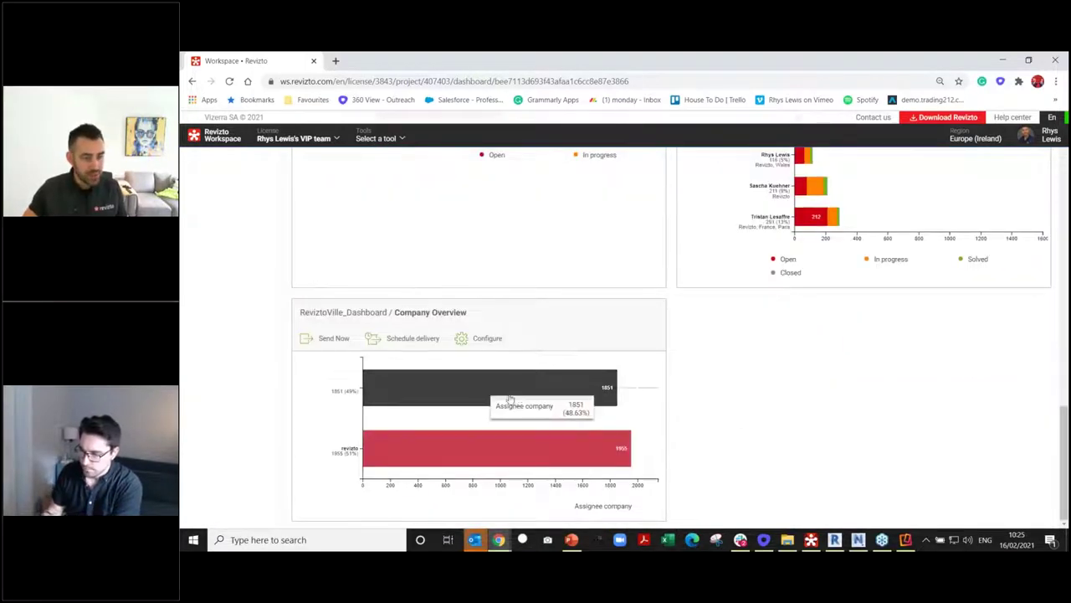
Return to the Revizto project and inspect the sectioned building around the measured pipes in the 3D model
{"action": "left_click", "coordinate": [1046, 65]}
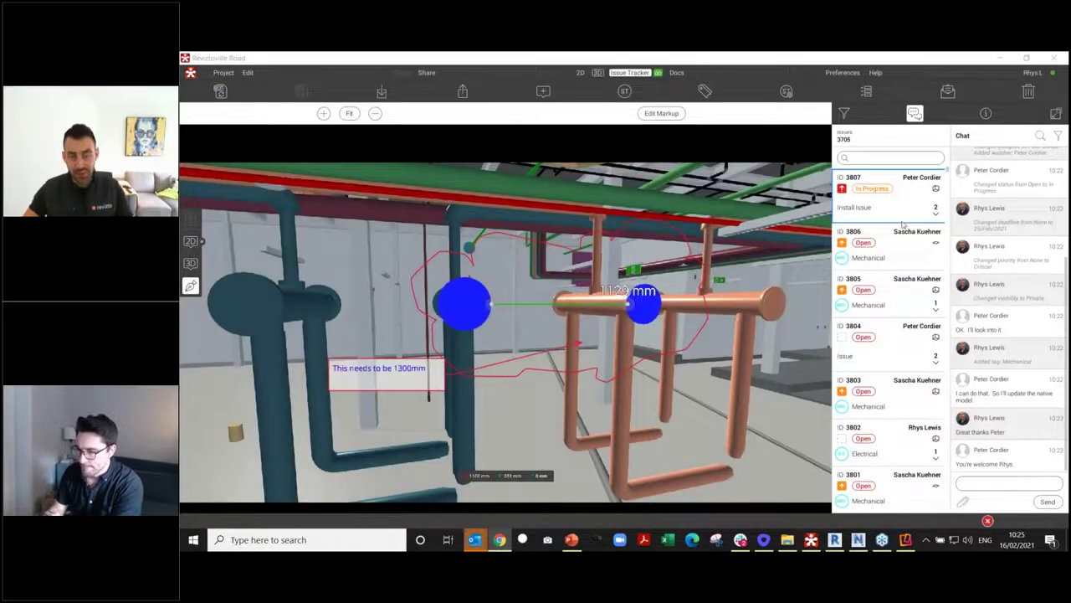
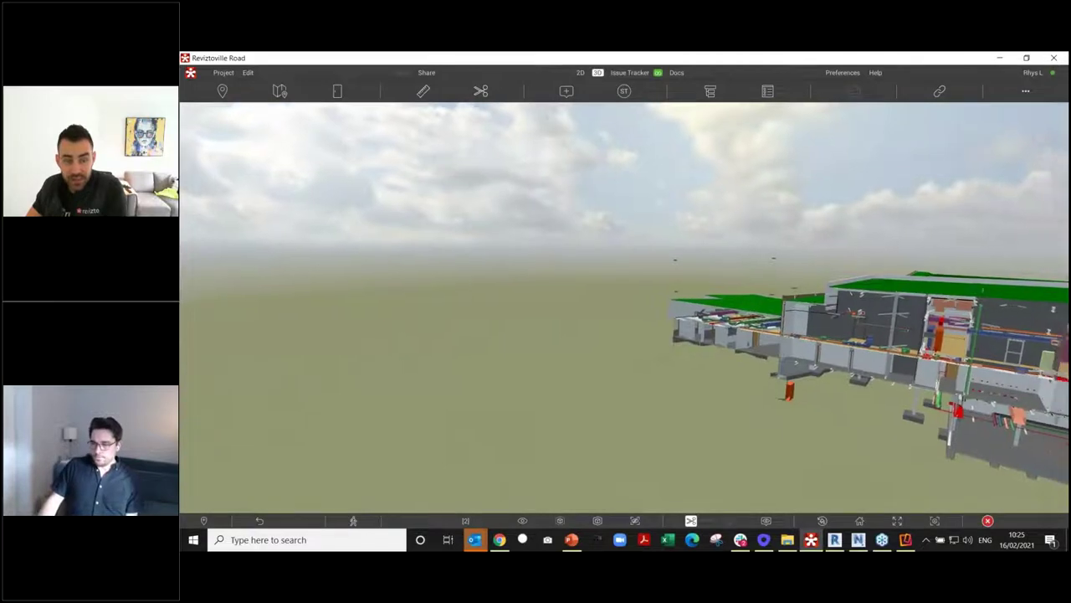
{"action": "scroll", "coordinate": [878, 322], "scroll_direction": "up", "scroll_amount": 10}
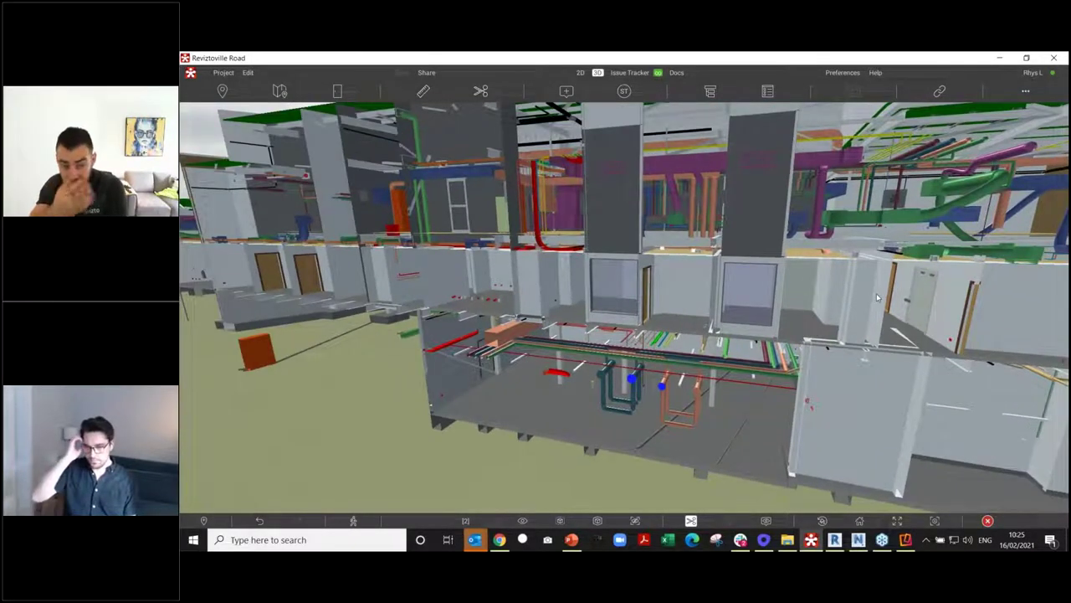
{"action": "mouse_move", "coordinate": [877, 297]}
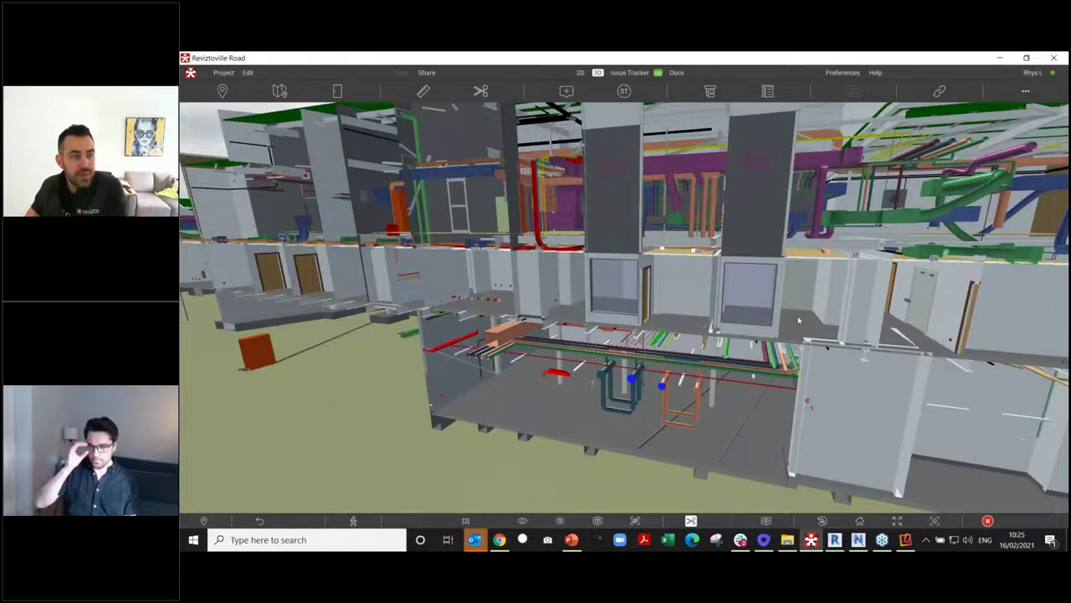
{"action": "left_click_drag", "start_coordinate": [798, 320], "coordinate": [692, 157]}
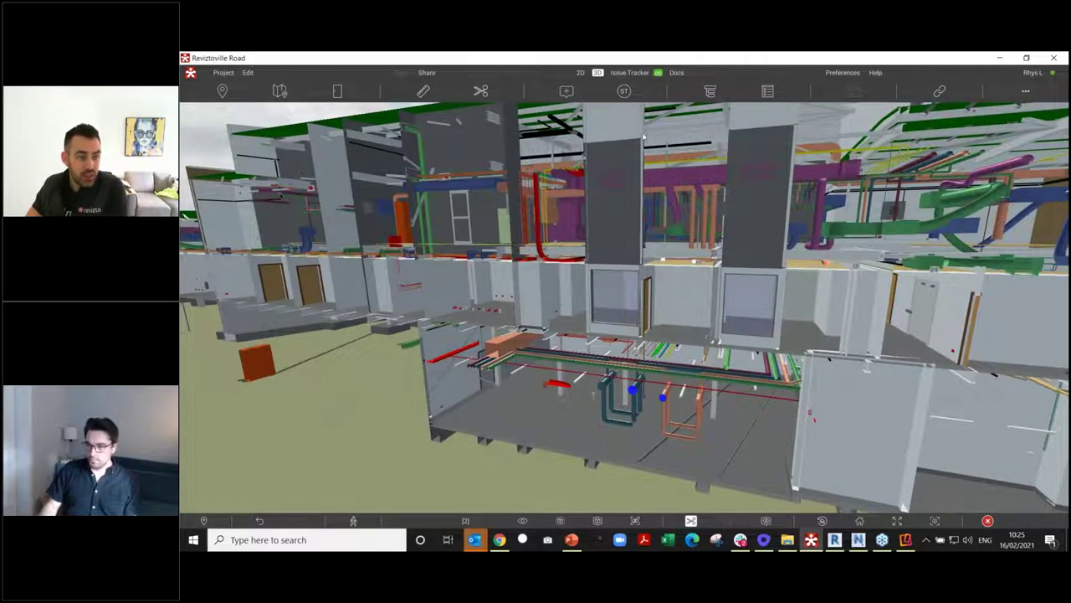
Open the stamp library, examine the stamps in the _Design category and leave stamp mode
{"action": "left_click", "coordinate": [628, 95]}
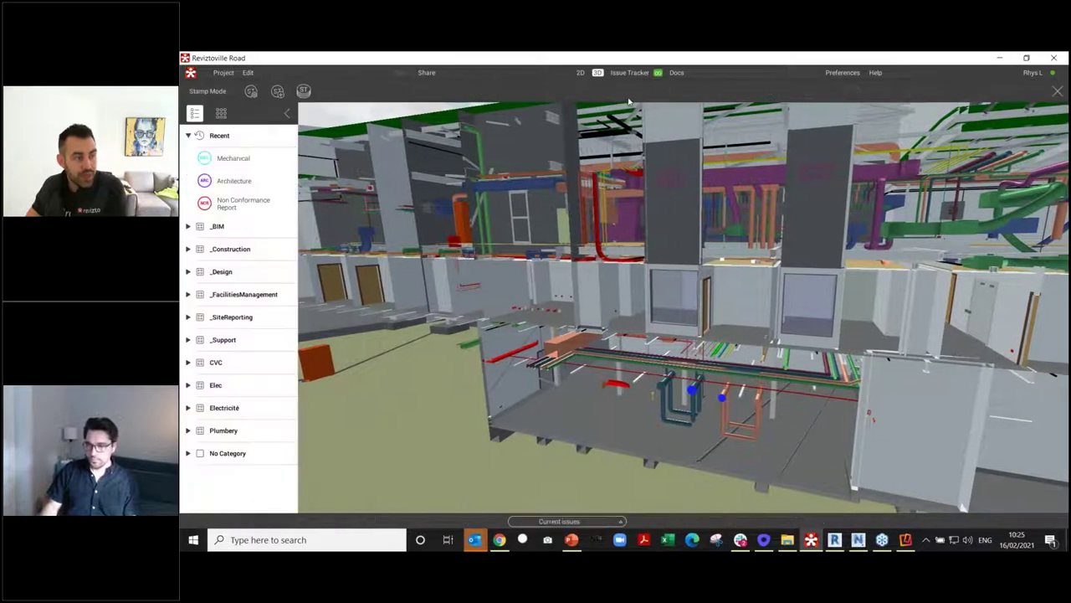
{"action": "left_click", "coordinate": [188, 135]}
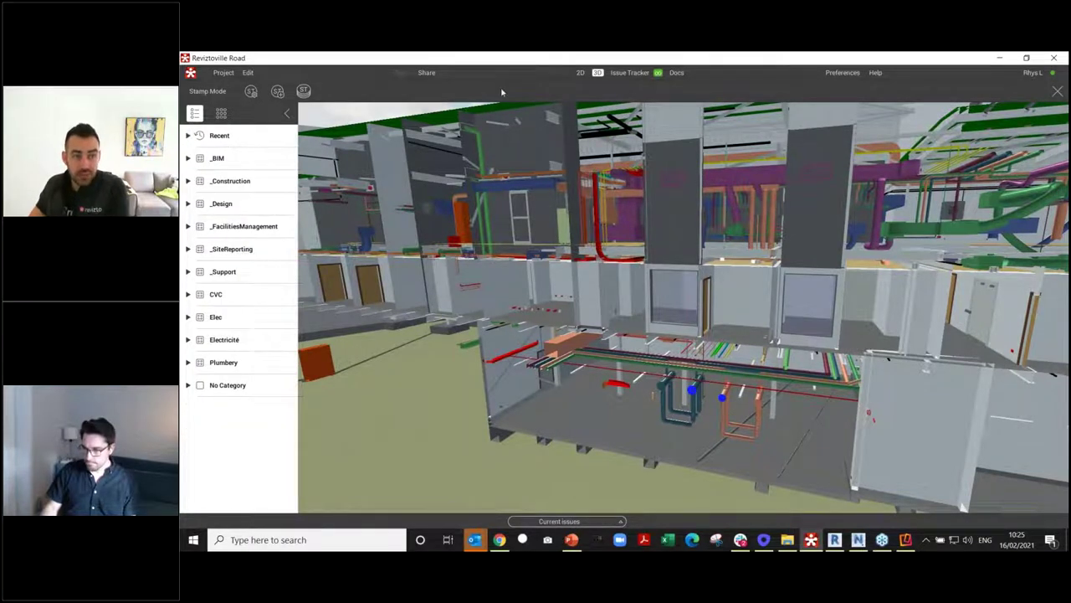
{"action": "left_click", "coordinate": [188, 203]}
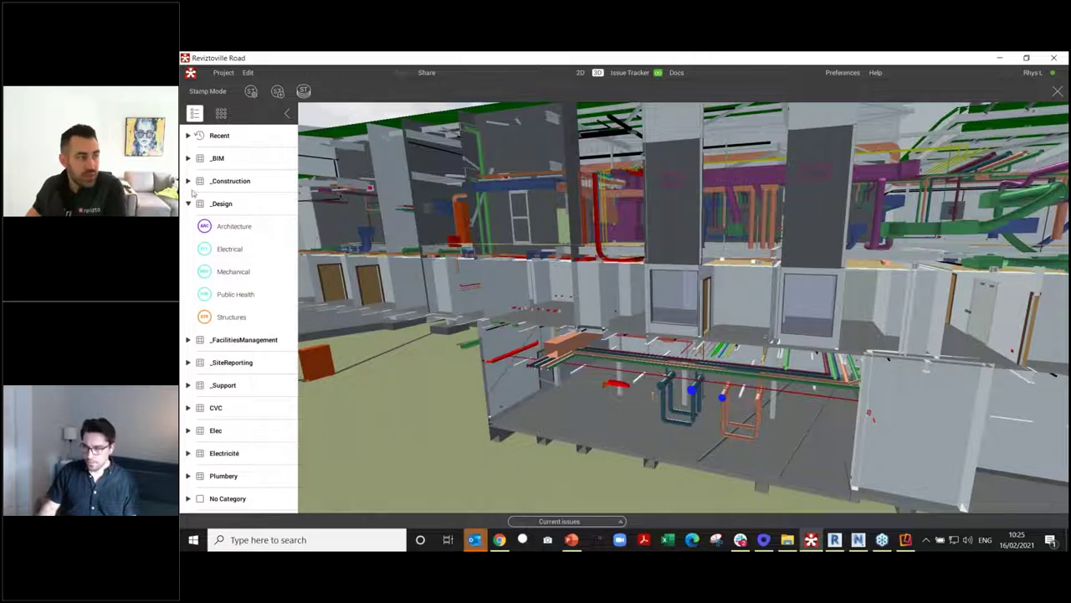
{"action": "left_click", "coordinate": [187, 203]}
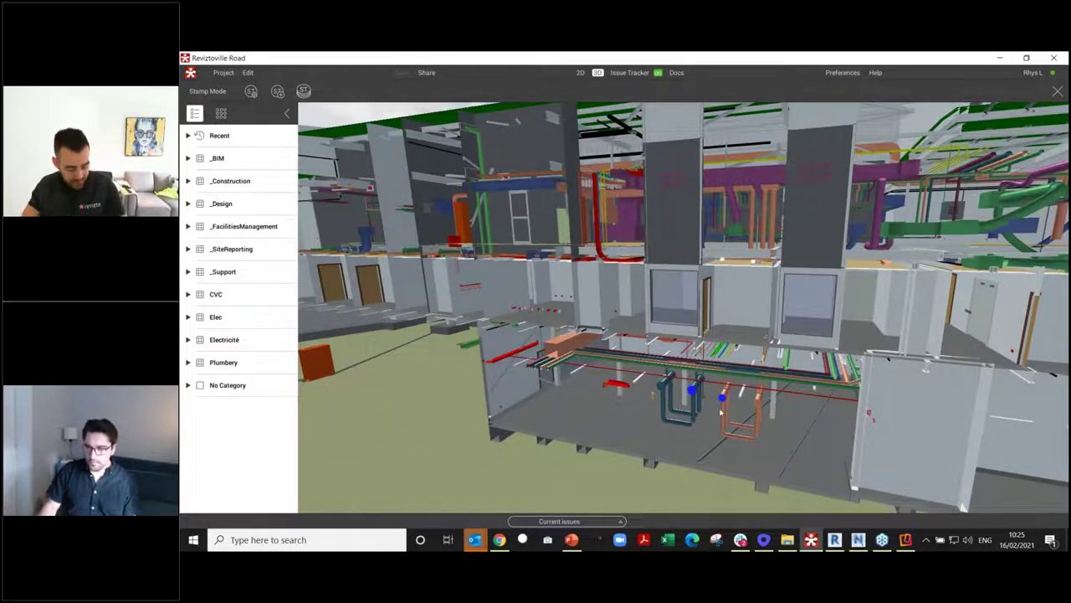
{"action": "left_click", "coordinate": [1057, 92]}
Section the 3D model with a box cut that isolates the roof truss and the adjoining brown wall
{"action": "left_click", "coordinate": [479, 91]}
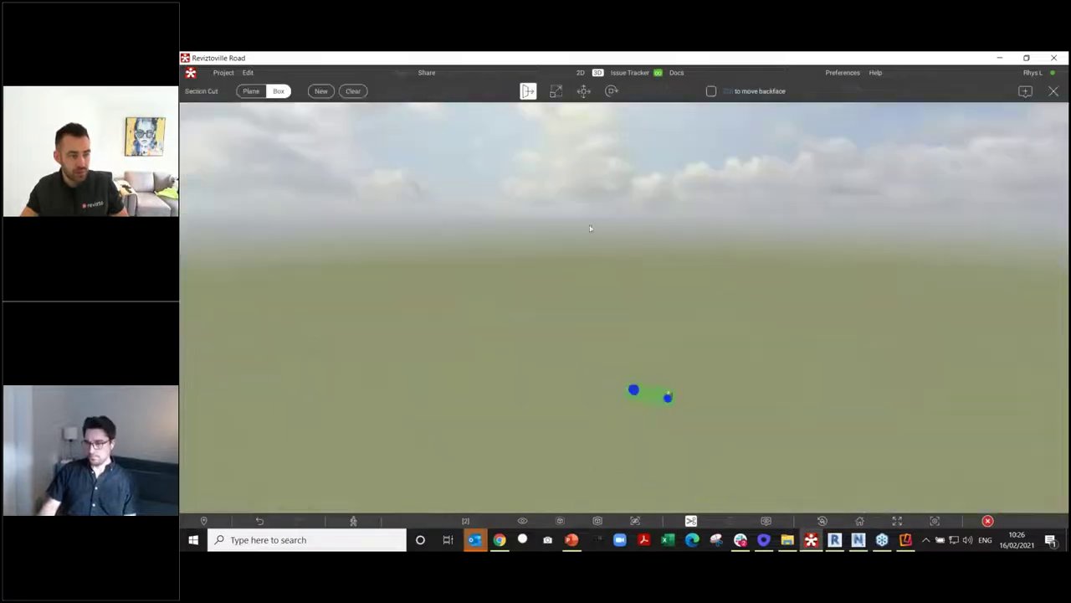
{"action": "left_click", "coordinate": [253, 91]}
{"action": "left_click_drag", "start_coordinate": [620, 294], "coordinate": [372, 81]}
{"action": "left_click", "coordinate": [279, 91]}
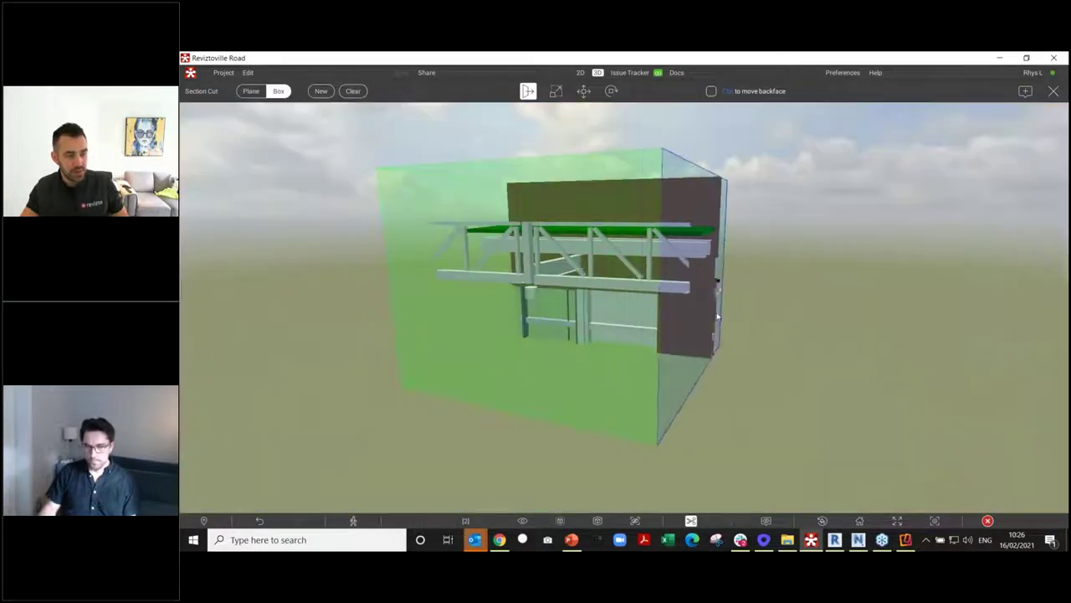
{"action": "left_click_drag", "start_coordinate": [663, 322], "coordinate": [603, 301]}
{"action": "scroll", "coordinate": [623, 306], "scroll_direction": "down", "scroll_amount": 5}
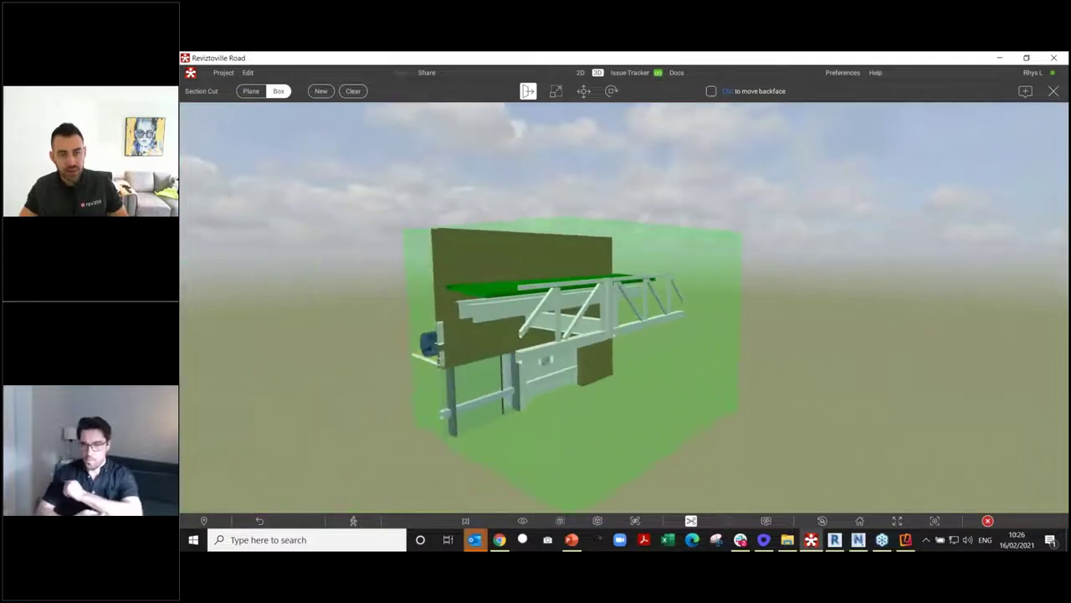
{"action": "left_click", "coordinate": [1053, 91]}
{"action": "scroll", "coordinate": [554, 318], "scroll_direction": "up", "scroll_amount": 5}
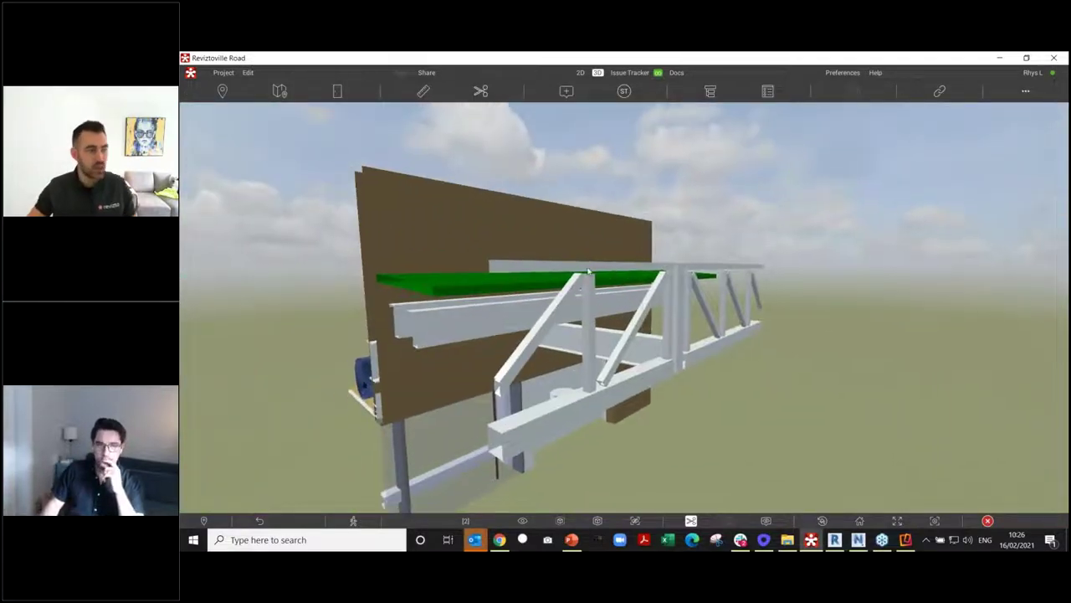
Open stamp mode and examine the _Construction, _Design, _FacilitiesManagement and _SiteReporting stamp categories
{"action": "left_click", "coordinate": [624, 92]}
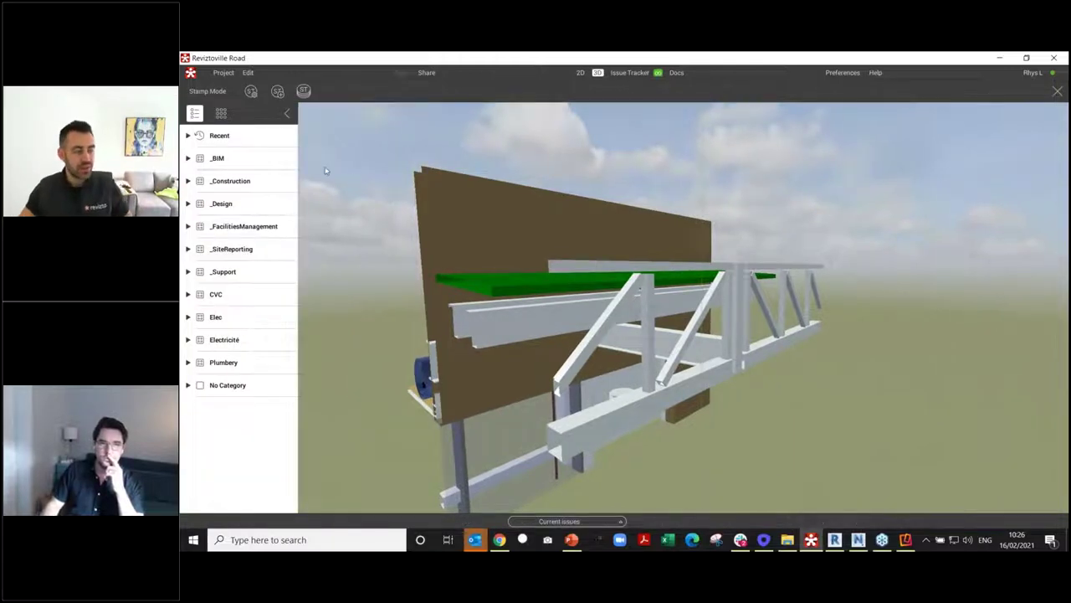
{"action": "left_click", "coordinate": [188, 182]}
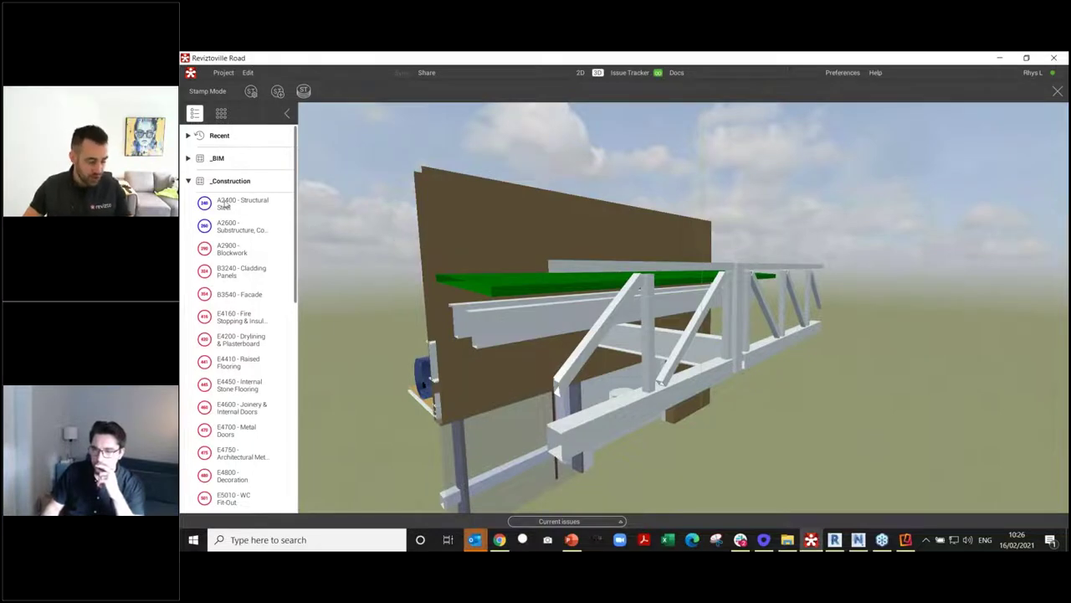
{"action": "left_click", "coordinate": [188, 182]}
{"action": "left_click", "coordinate": [188, 203]}
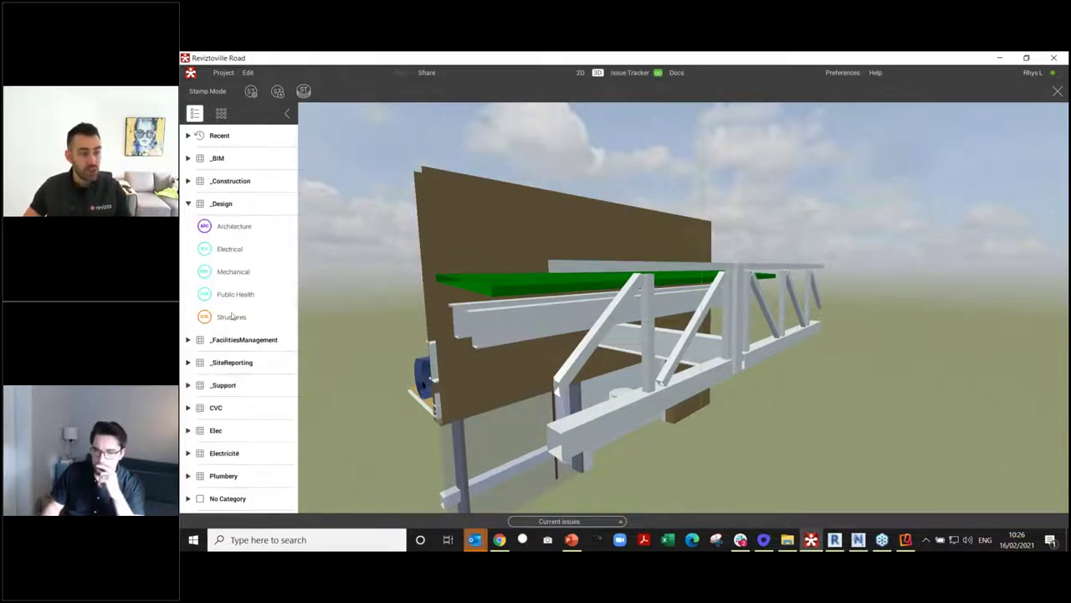
{"action": "left_click", "coordinate": [187, 203]}
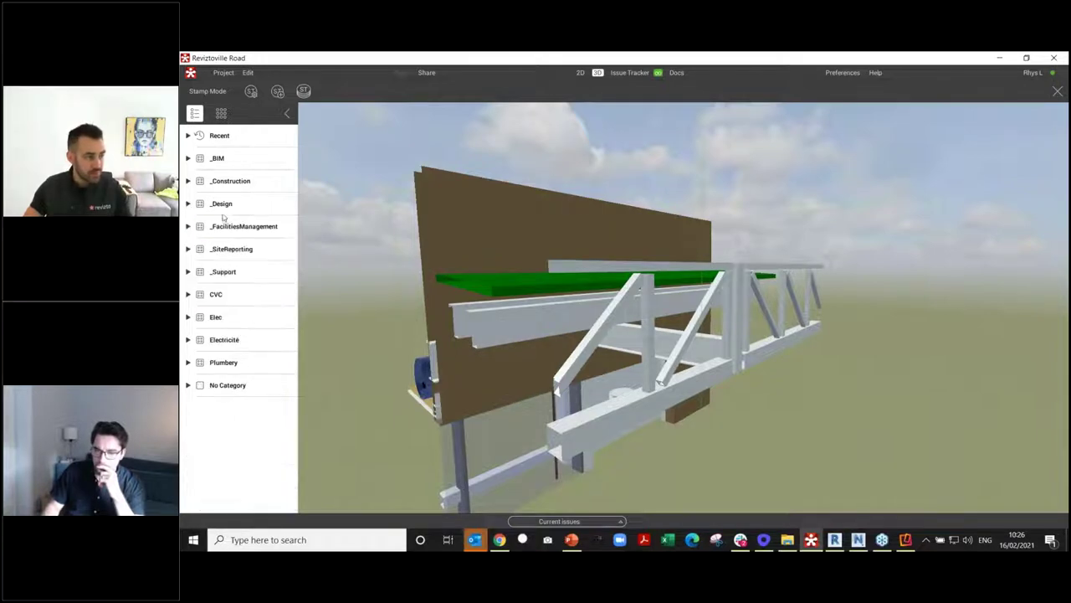
{"action": "left_click", "coordinate": [189, 225]}
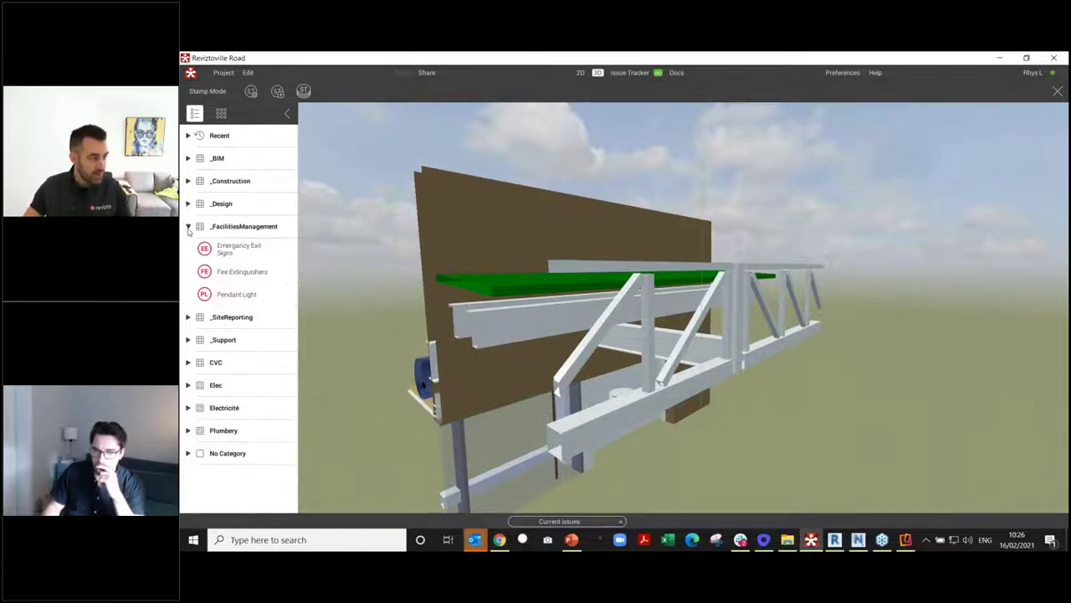
{"action": "left_click", "coordinate": [188, 226]}
{"action": "left_click", "coordinate": [188, 249]}
{"action": "left_click", "coordinate": [188, 248]}
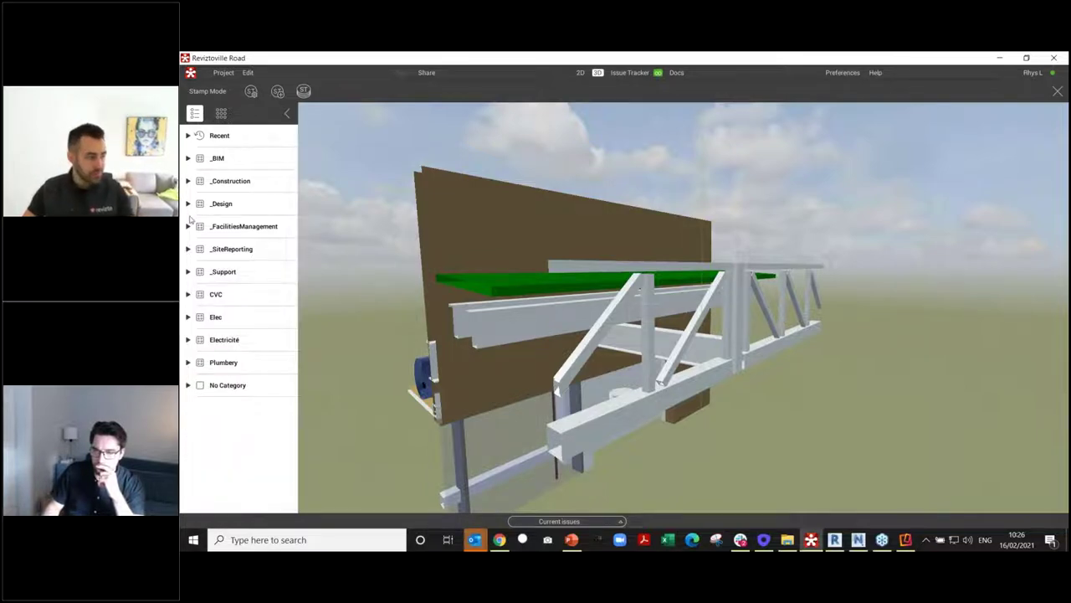
Place a Structures stamp from the _Design category on the roof truss and review the new issue's properties
{"action": "left_click", "coordinate": [218, 201]}
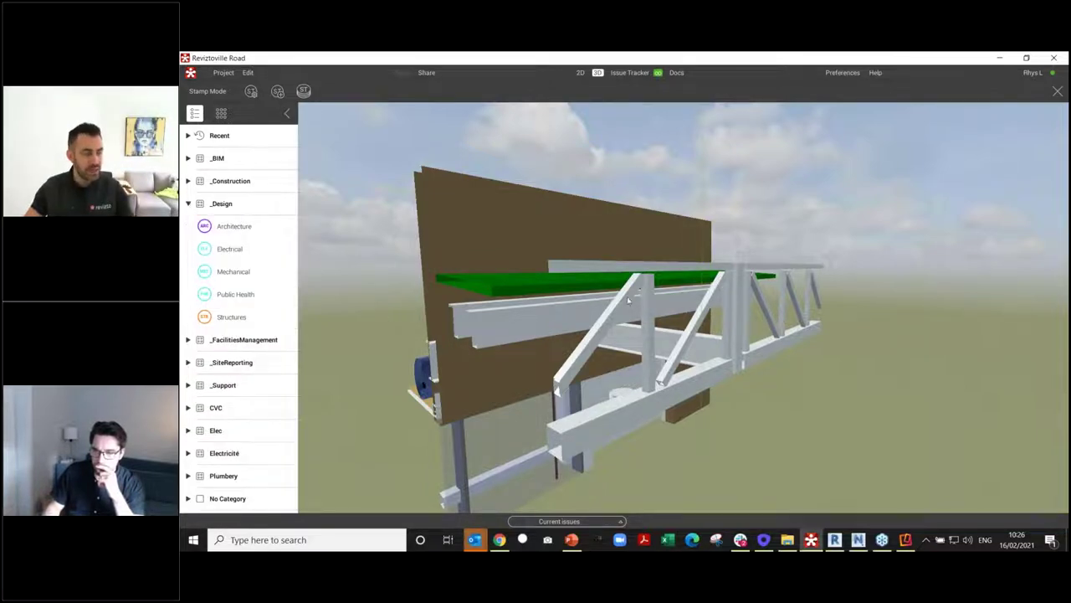
{"action": "scroll", "coordinate": [697, 360], "scroll_direction": "down", "scroll_amount": 5}
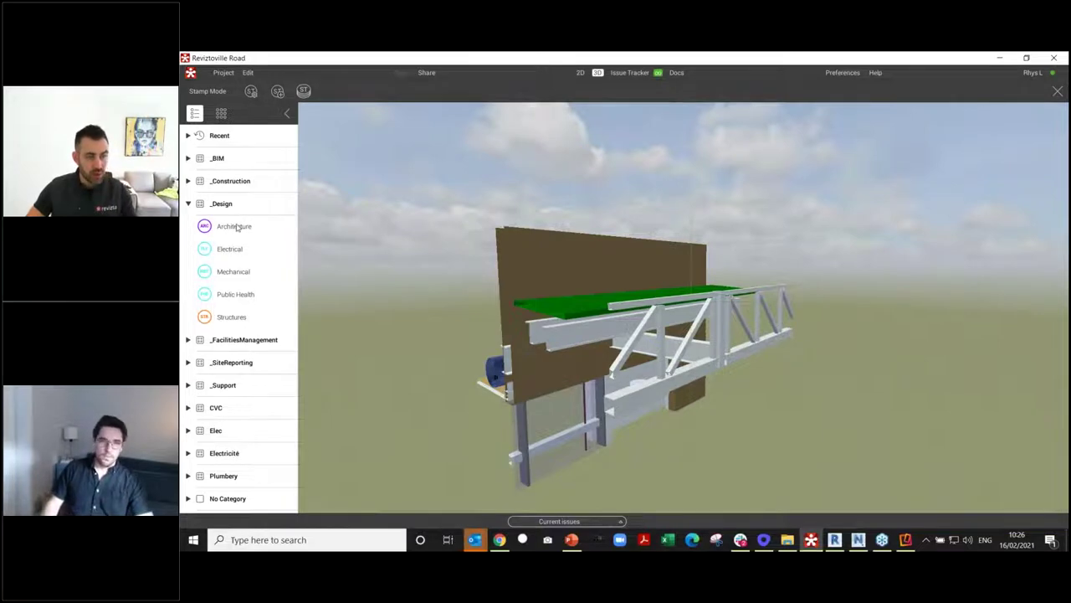
{"action": "left_click", "coordinate": [205, 319]}
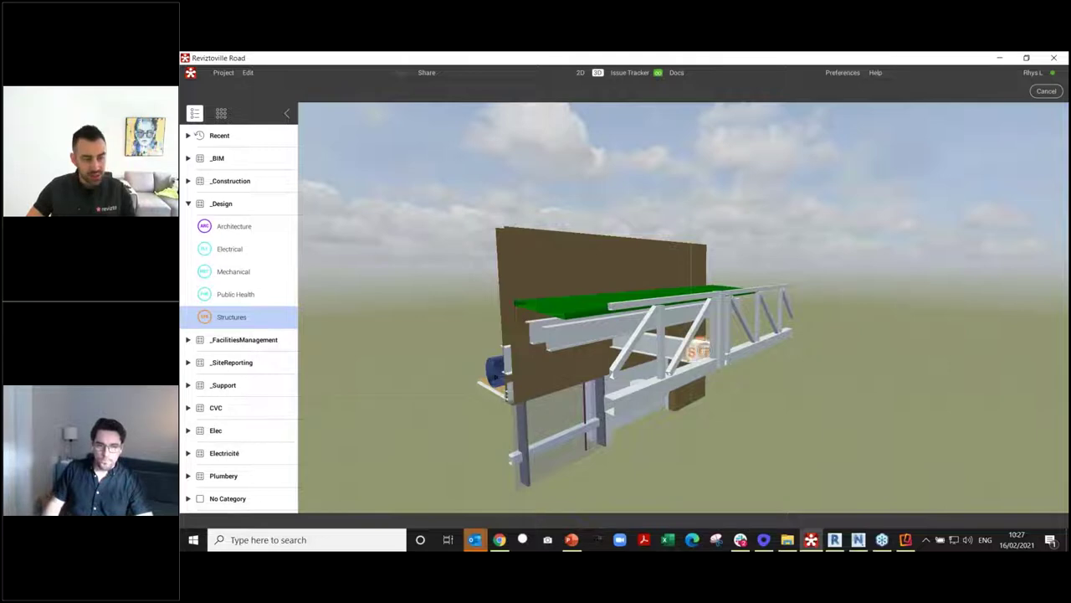
{"action": "left_click", "coordinate": [706, 349]}
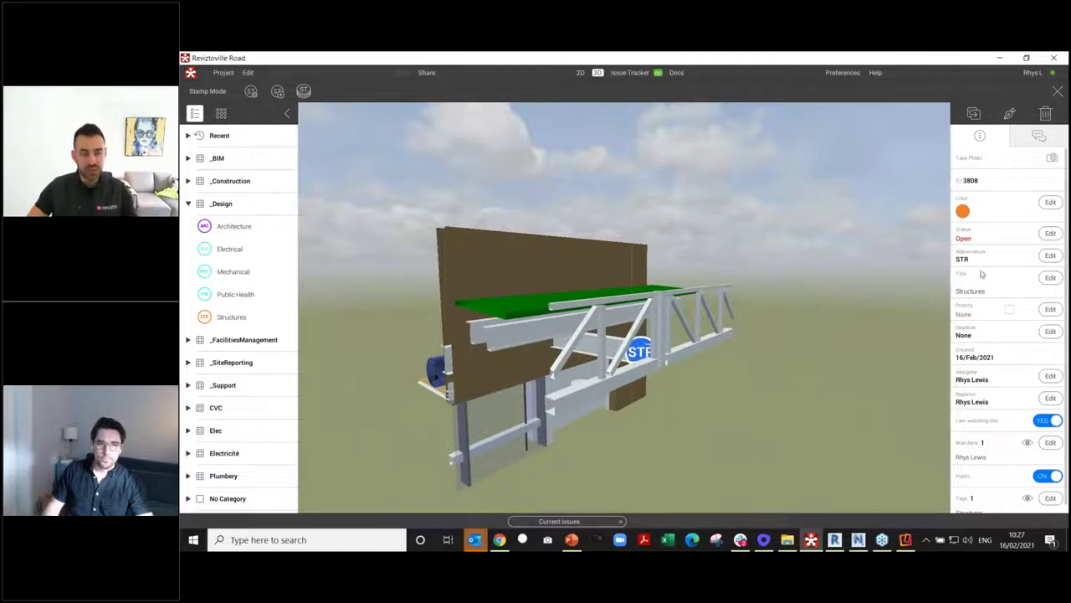
{"action": "scroll", "coordinate": [1003, 348], "scroll_direction": "down", "scroll_amount": 1}
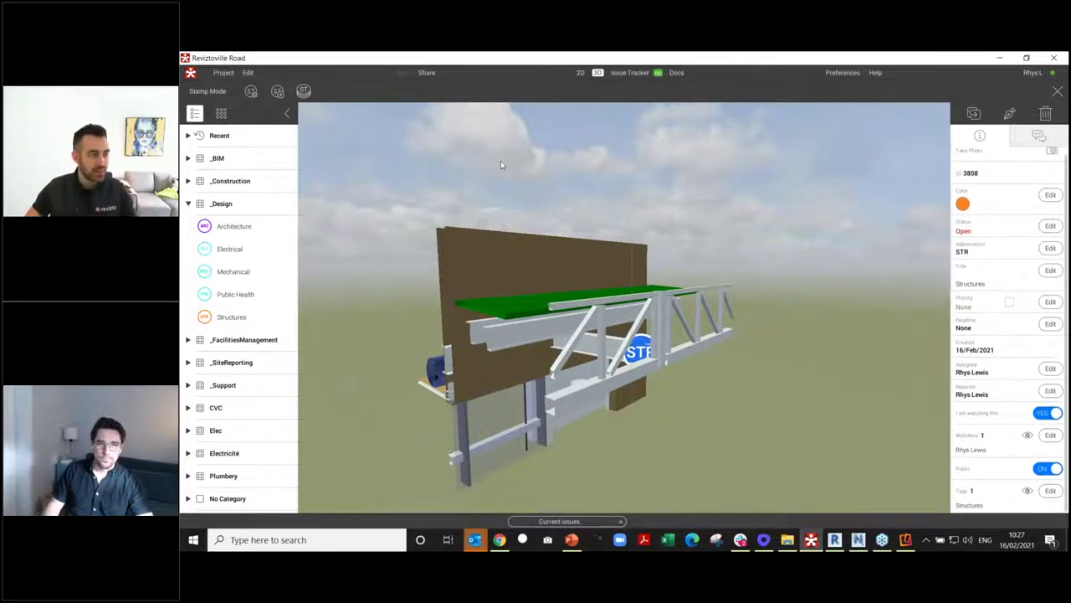
Create a stamp template with abbreviation AMC, titled "AMEC design change", in No Category
{"action": "left_click", "coordinate": [279, 91]}
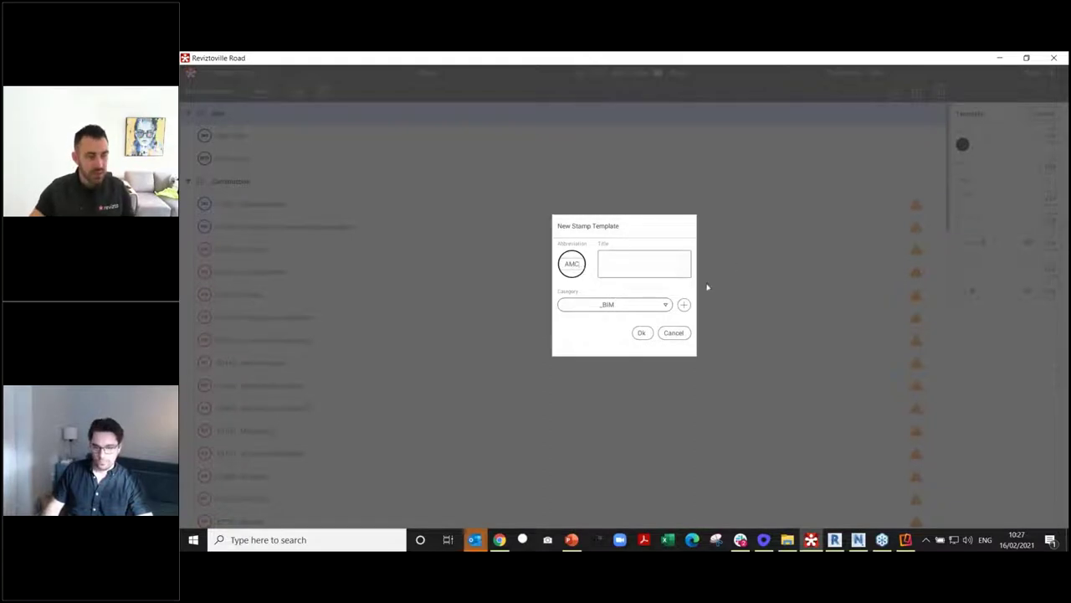
{"action": "type", "text": "AMEC des"}
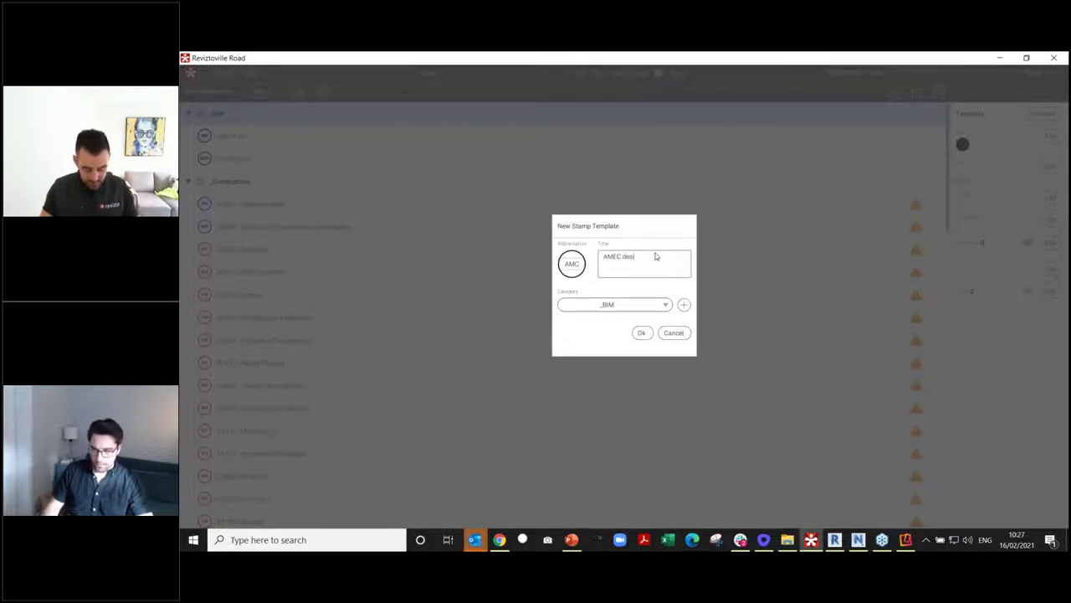
{"action": "type", "text": "ign o"}
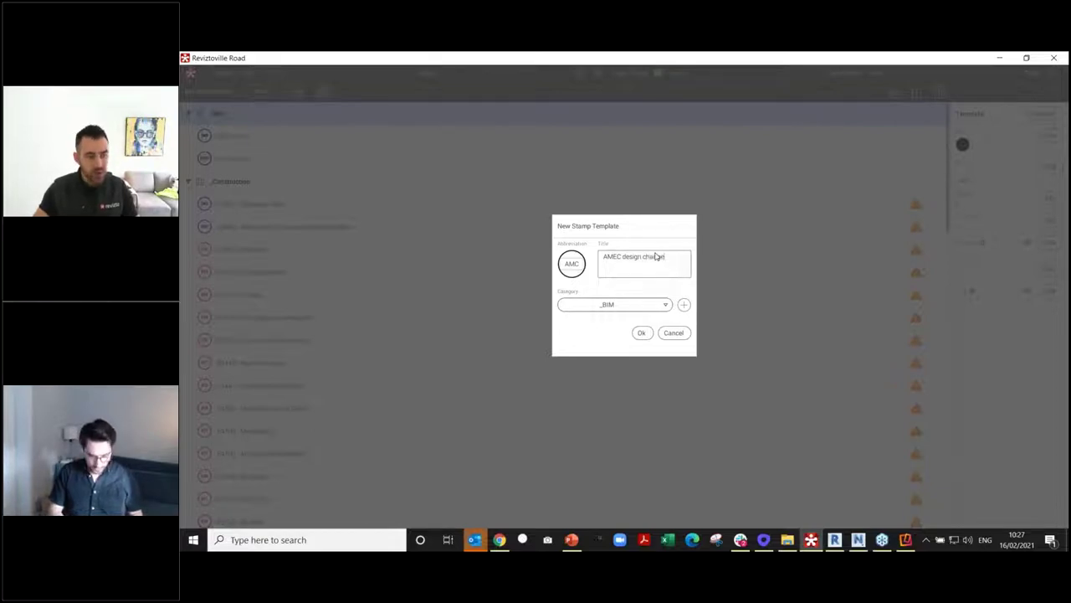
{"action": "left_click", "coordinate": [666, 305]}
{"action": "scroll", "coordinate": [676, 379], "scroll_direction": "down", "scroll_amount": 3}
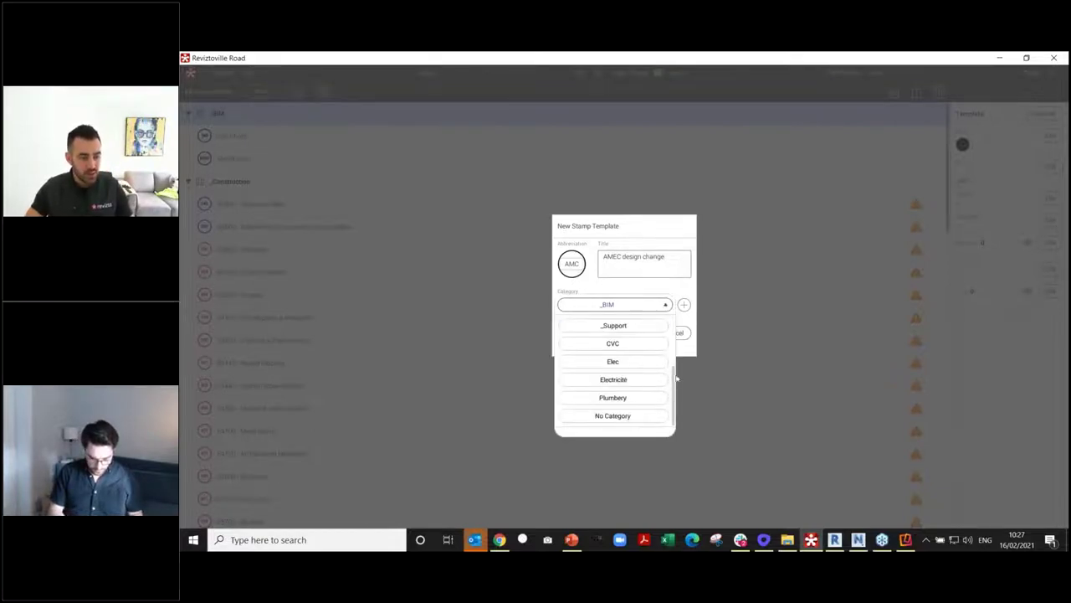
{"action": "left_click", "coordinate": [650, 416]}
{"action": "left_click", "coordinate": [642, 333]}
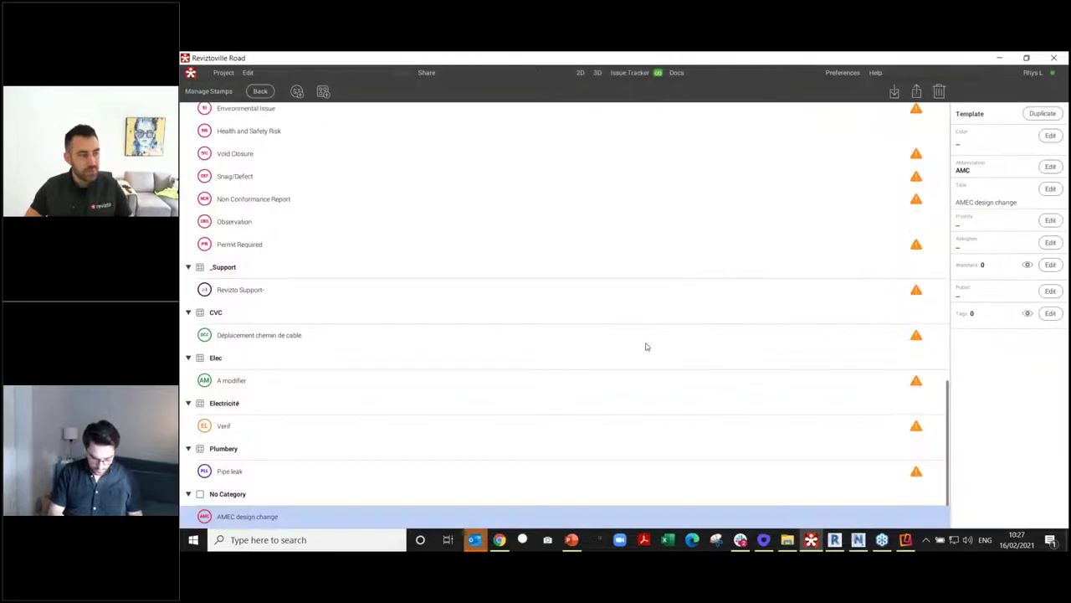
Set the AMEC design change template's color to dark green and its priority to Major
{"action": "left_click", "coordinate": [1051, 137]}
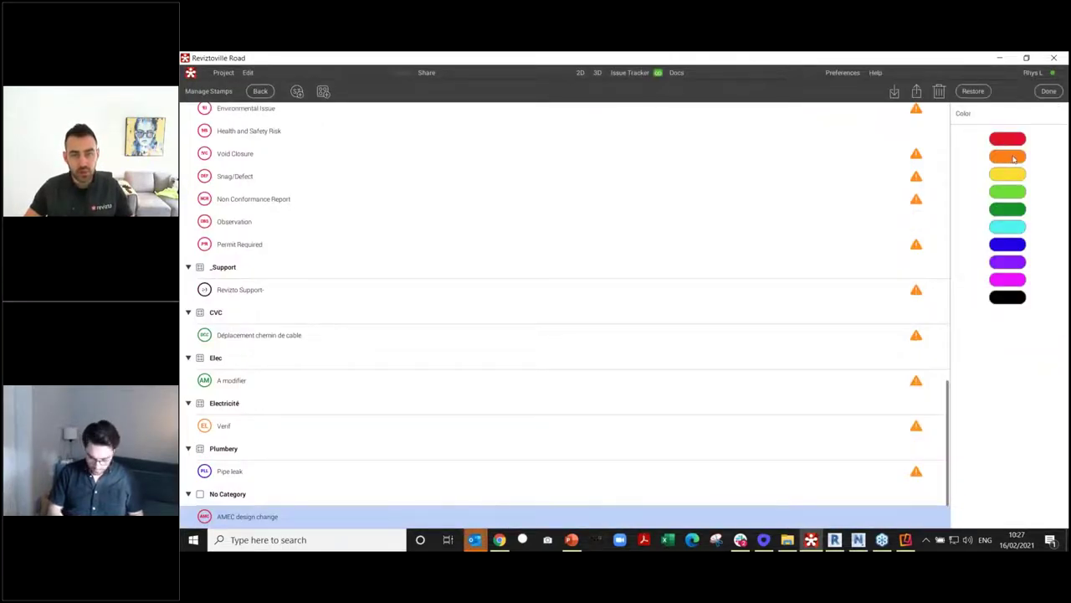
{"action": "left_click", "coordinate": [1020, 209]}
{"action": "left_click", "coordinate": [1052, 227]}
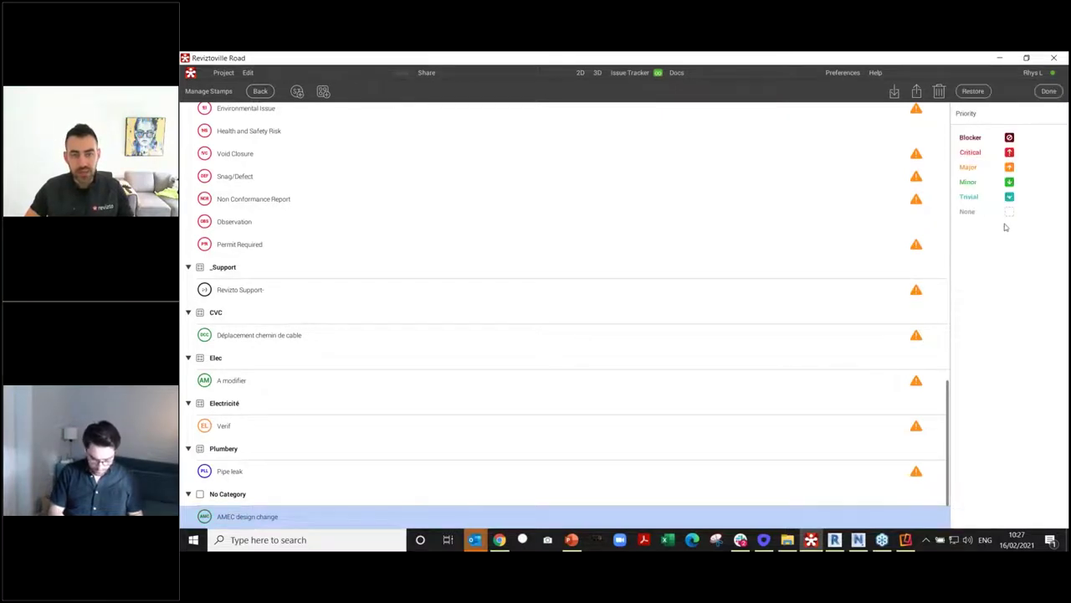
{"action": "left_click", "coordinate": [969, 167]}
Assign the AMEC design change template to a team member and add two team members as watchers
{"action": "left_click", "coordinate": [1052, 243]}
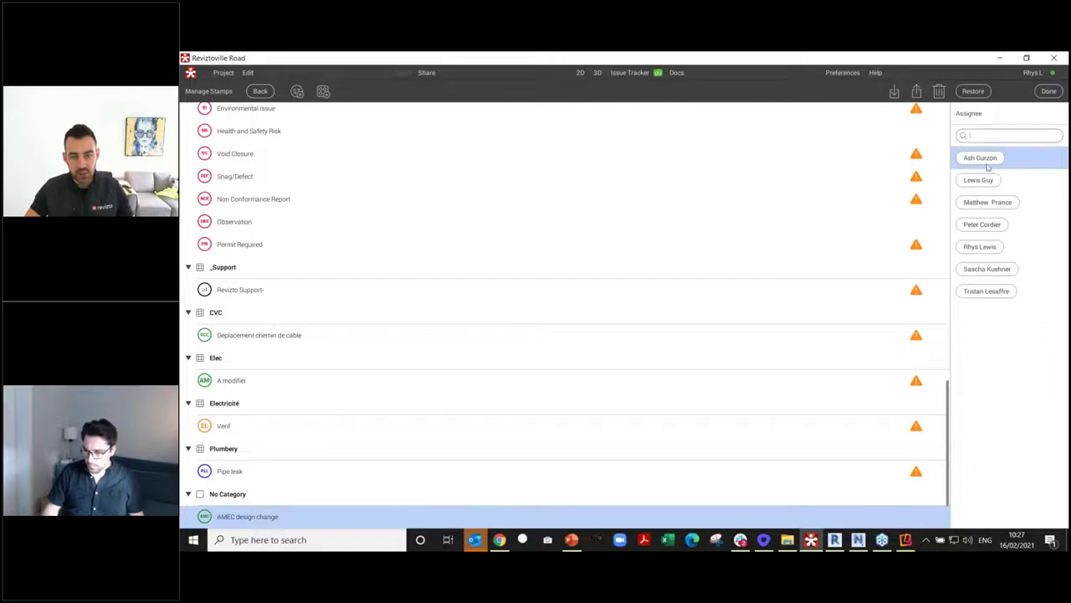
{"action": "left_click", "coordinate": [991, 224]}
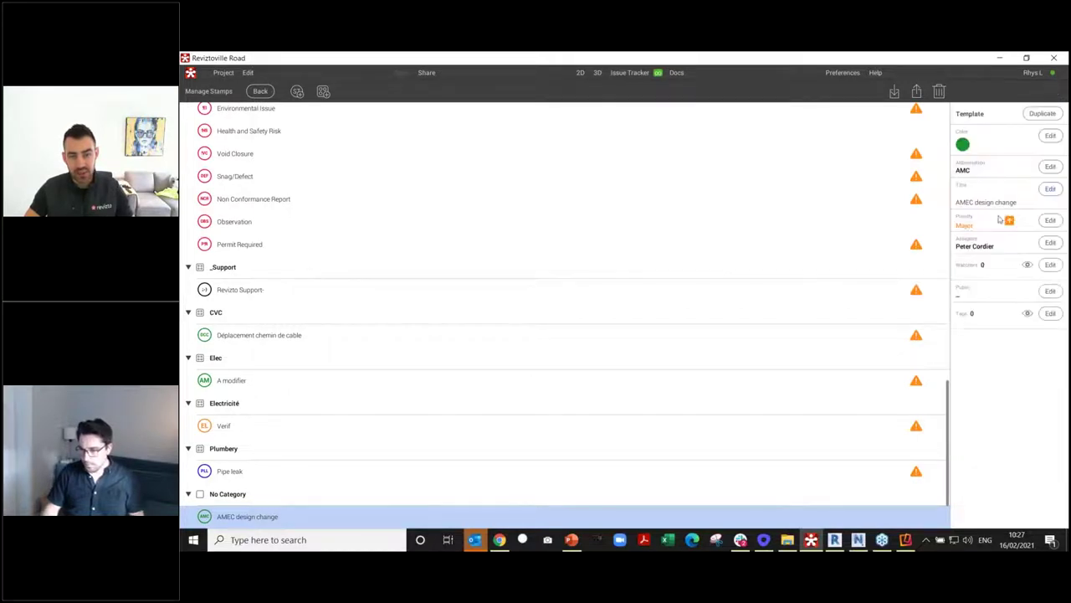
{"action": "left_click", "coordinate": [1050, 264]}
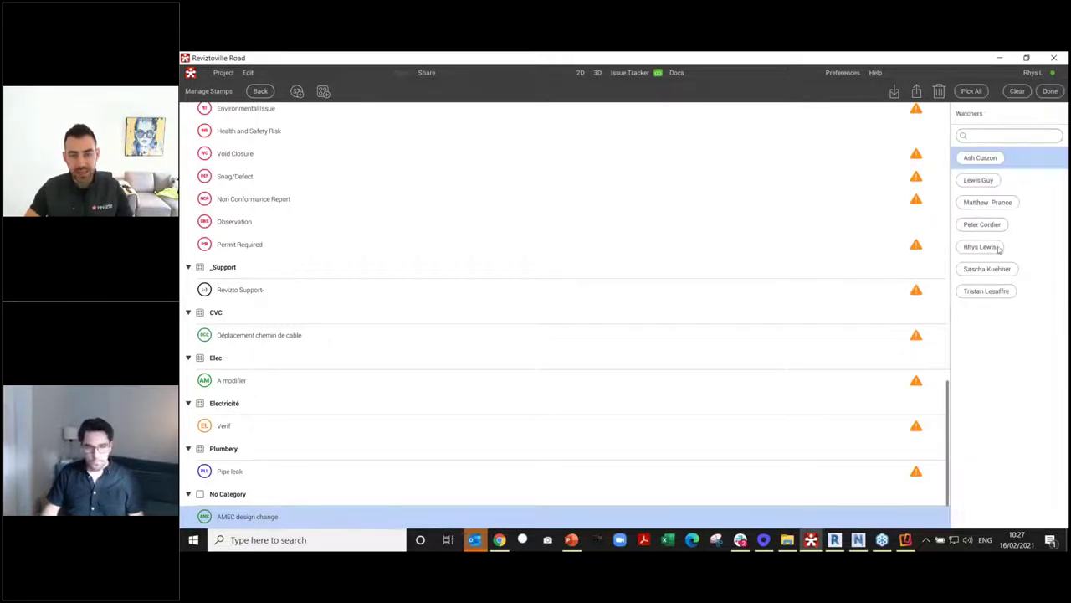
{"action": "left_click", "coordinate": [987, 203]}
{"action": "left_click", "coordinate": [981, 247]}
{"action": "left_click", "coordinate": [1049, 91]}
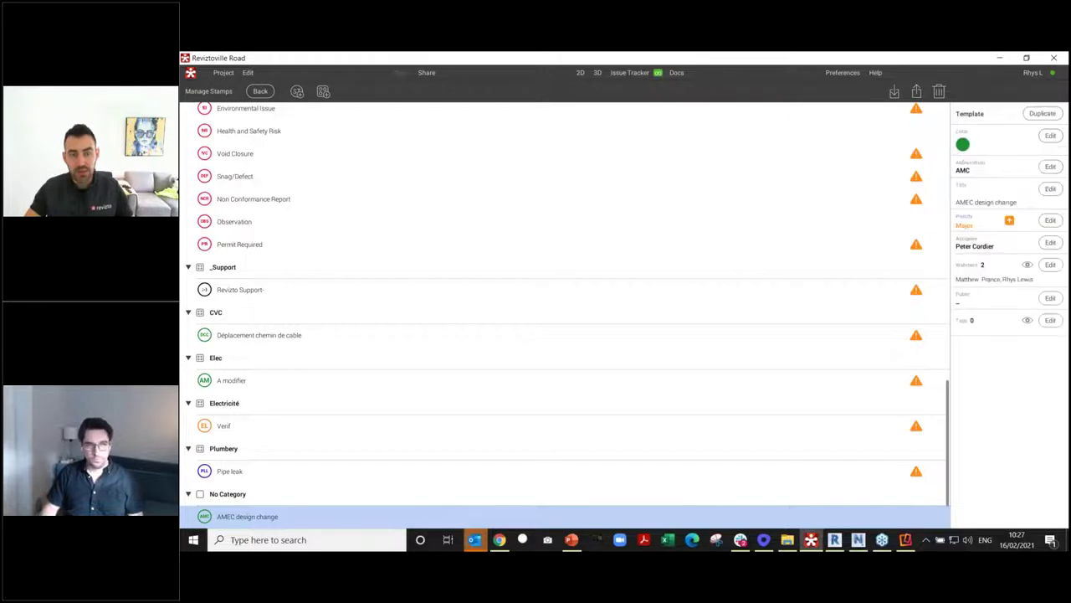
Make the AMEC design change template public and tag it with Structures
{"action": "left_click", "coordinate": [1055, 287]}
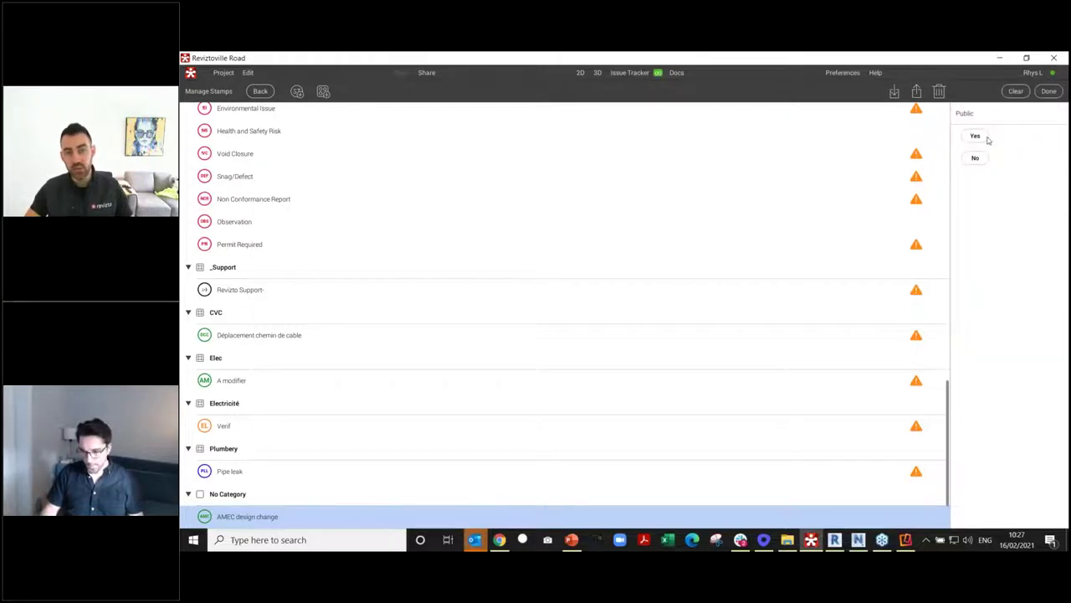
{"action": "left_click", "coordinate": [984, 138]}
{"action": "left_click", "coordinate": [1047, 309]}
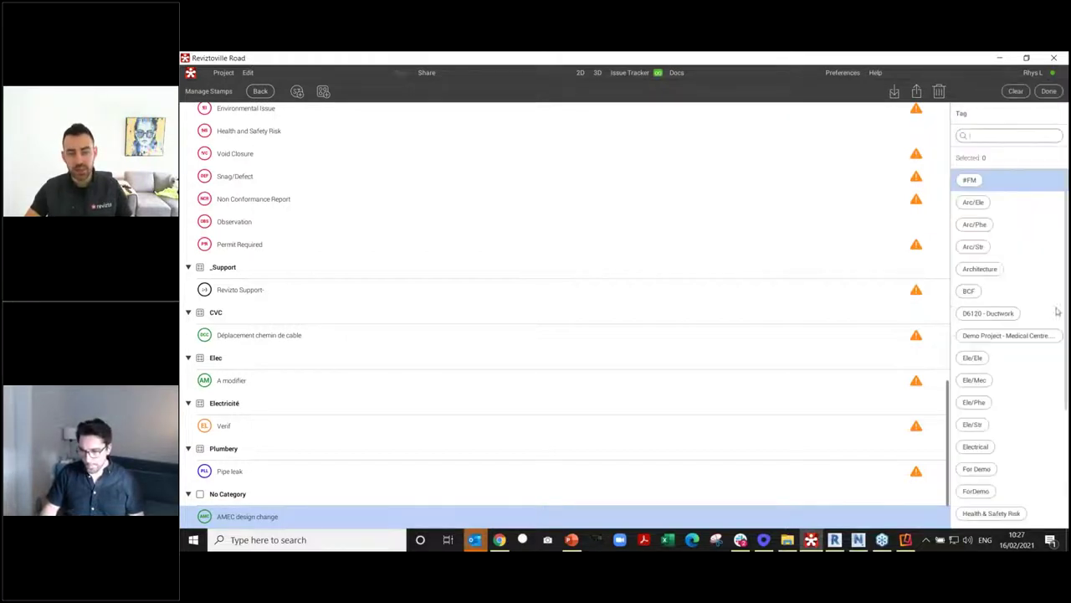
{"action": "left_click", "coordinate": [1010, 136]}
{"action": "type", "text": "Str"}
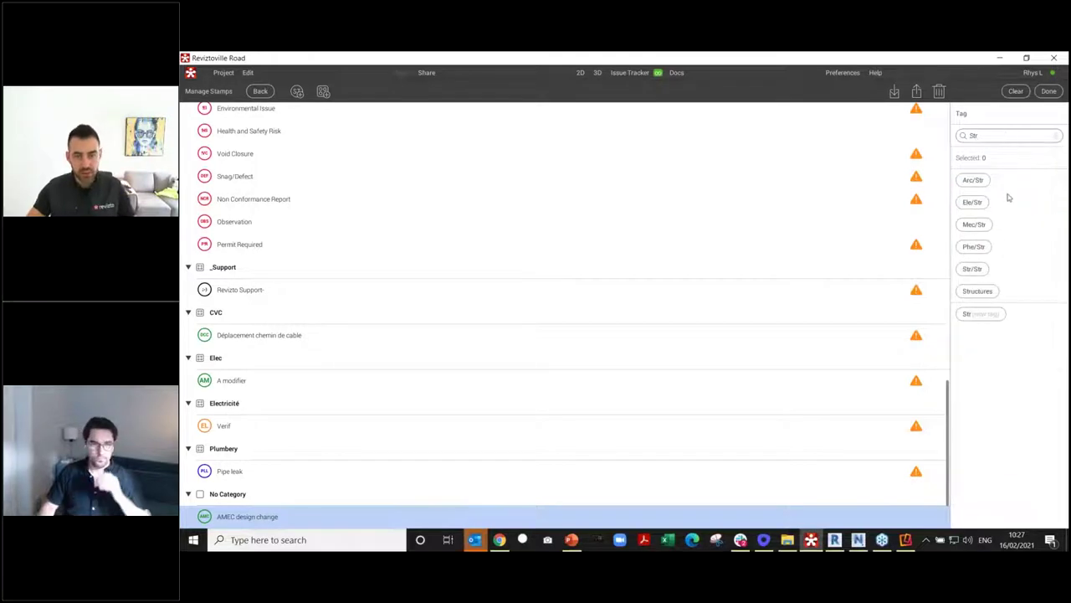
{"action": "left_click", "coordinate": [988, 291]}
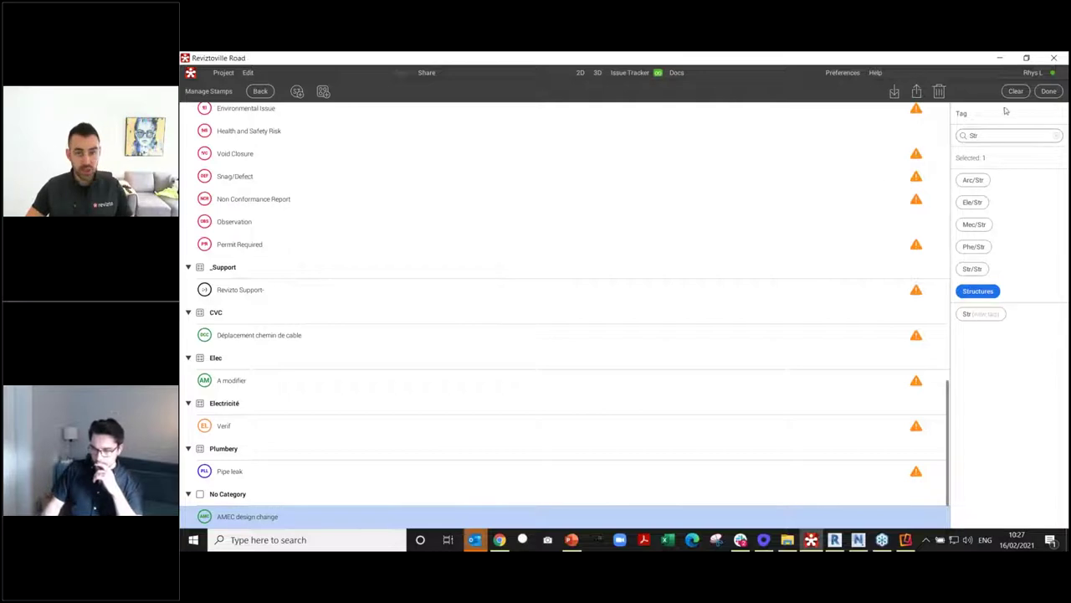
{"action": "left_click", "coordinate": [1050, 92]}
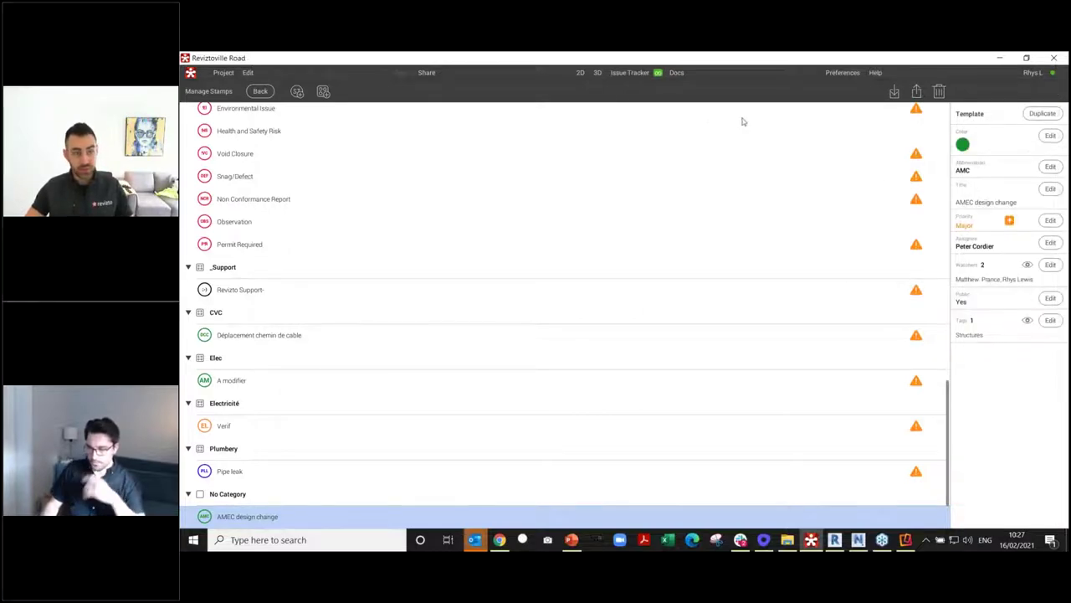
Place an AMEC design change stamp on the roof truss in the 3D model and open its issue in the Issue Tracker
{"action": "left_click", "coordinate": [598, 74]}
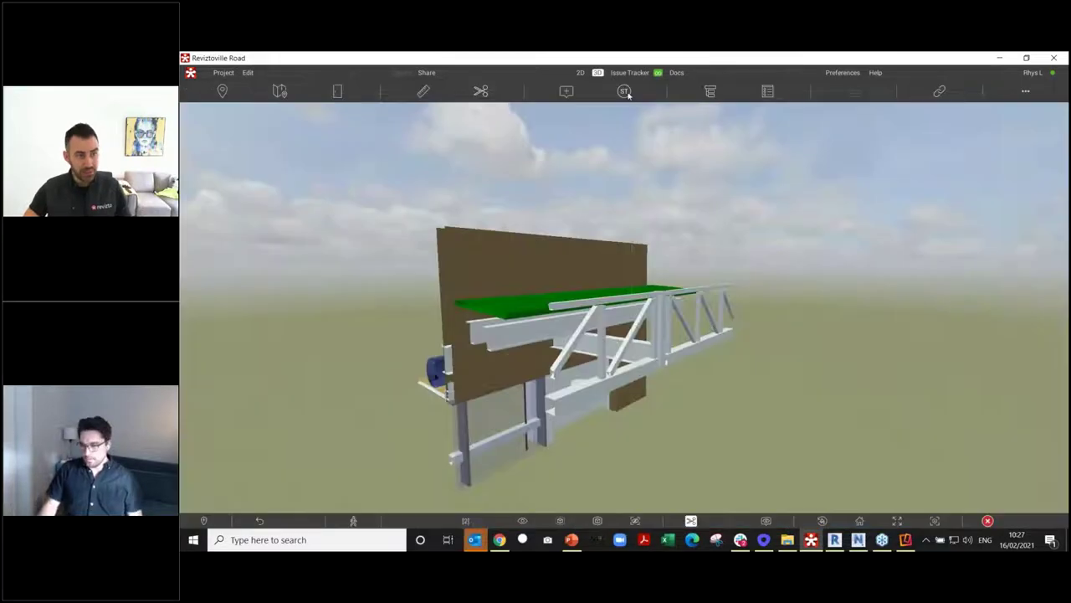
{"action": "left_click", "coordinate": [624, 92]}
{"action": "left_click", "coordinate": [188, 204]}
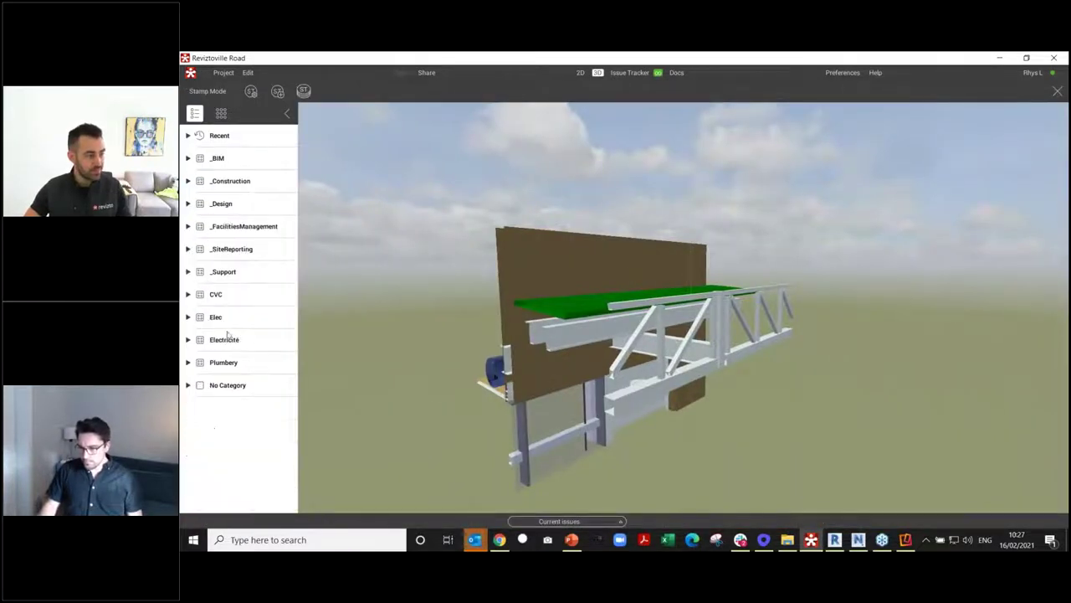
{"action": "left_click", "coordinate": [189, 386]}
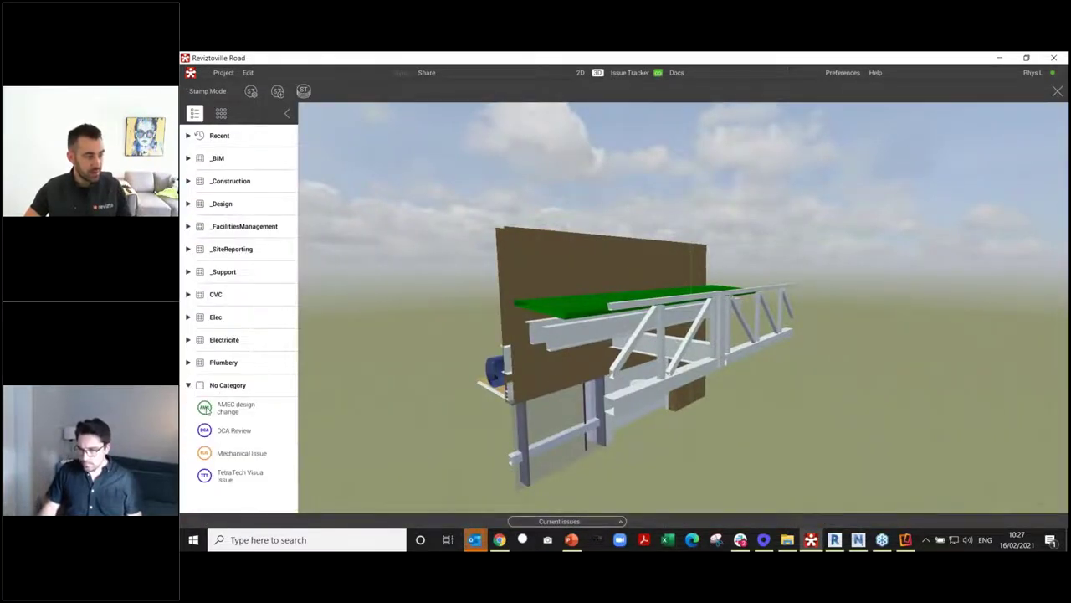
{"action": "left_click", "coordinate": [206, 409]}
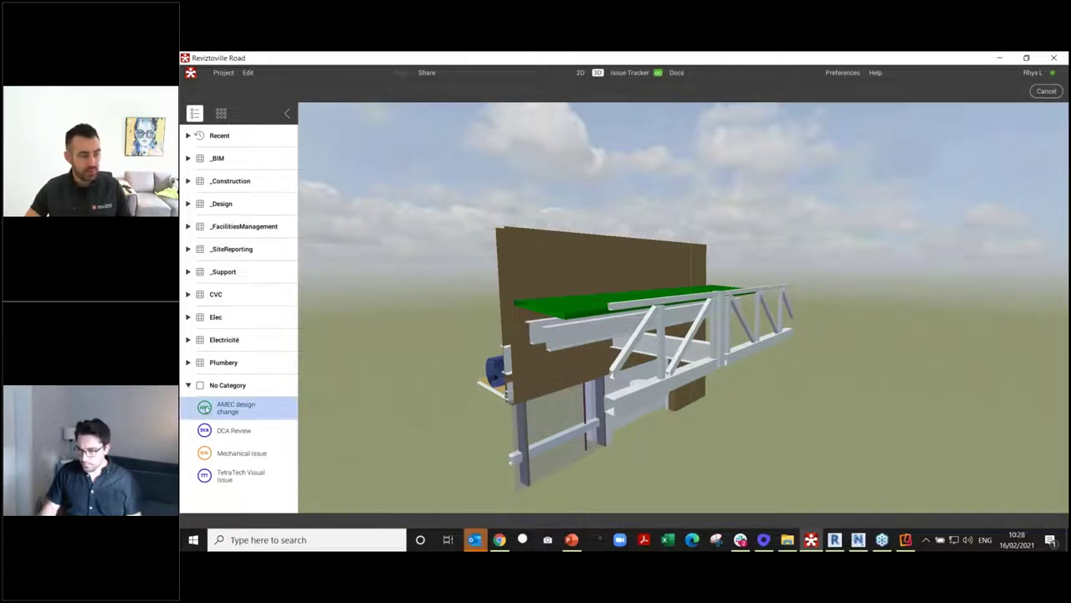
{"action": "left_click", "coordinate": [716, 312]}
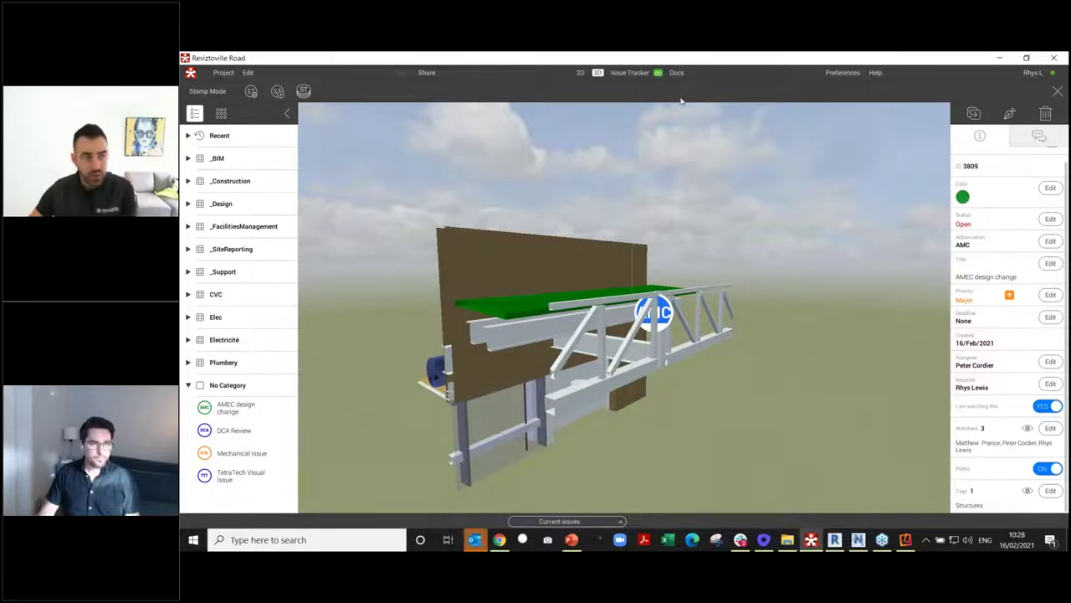
{"action": "left_click", "coordinate": [653, 72]}
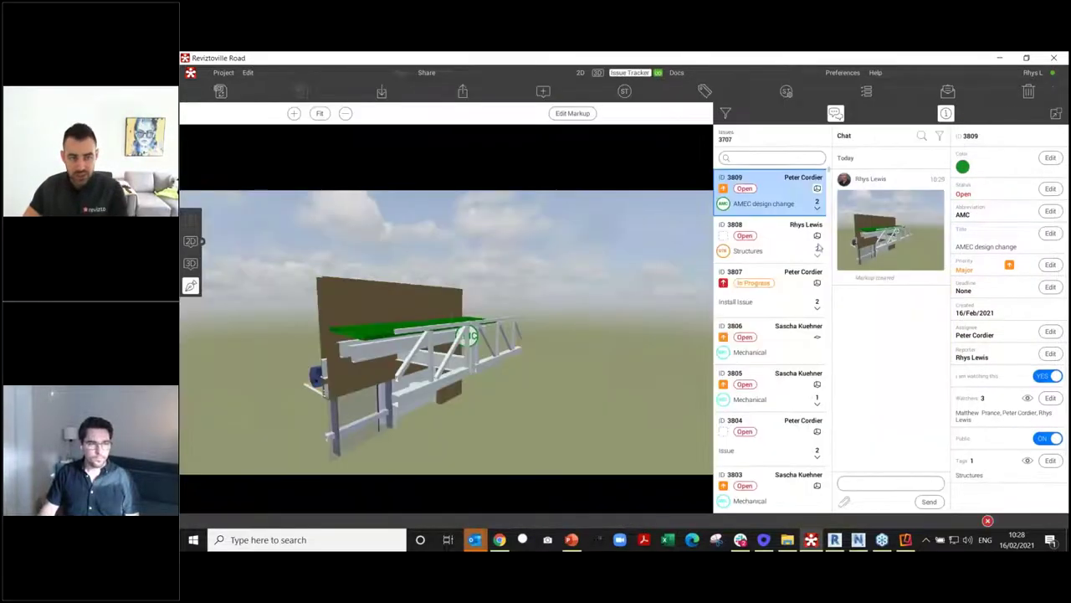
Place a Mechanical stamp near WB3025 and a Structures stamp on the sloping fascia truss of WALKWAY SHEET 1
{"action": "left_click", "coordinate": [778, 294]}
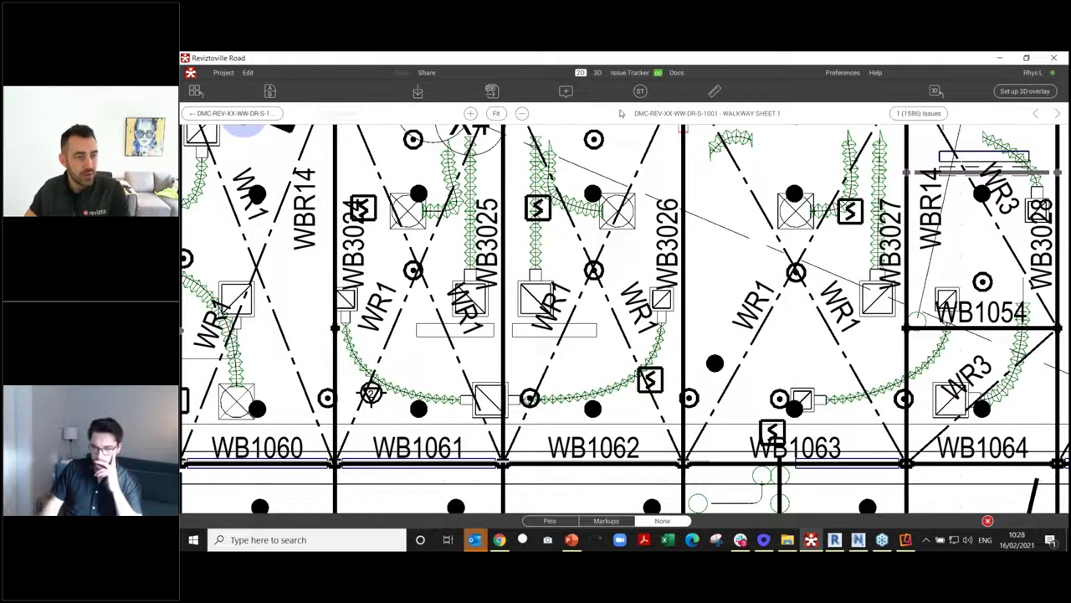
{"action": "left_click", "coordinate": [640, 90]}
{"action": "left_click", "coordinate": [203, 205]}
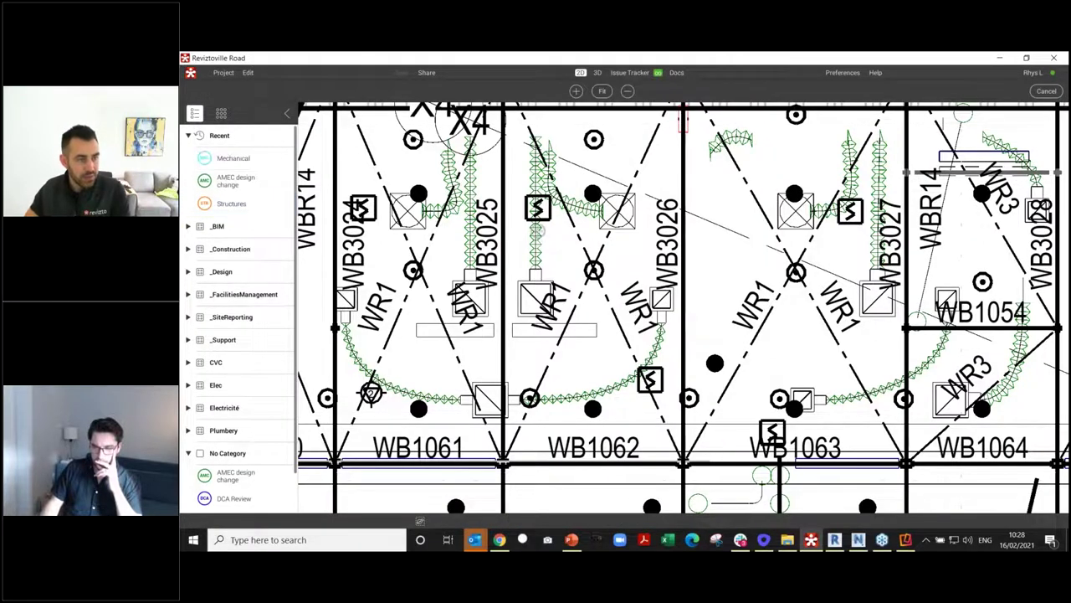
{"action": "left_click", "coordinate": [537, 230]}
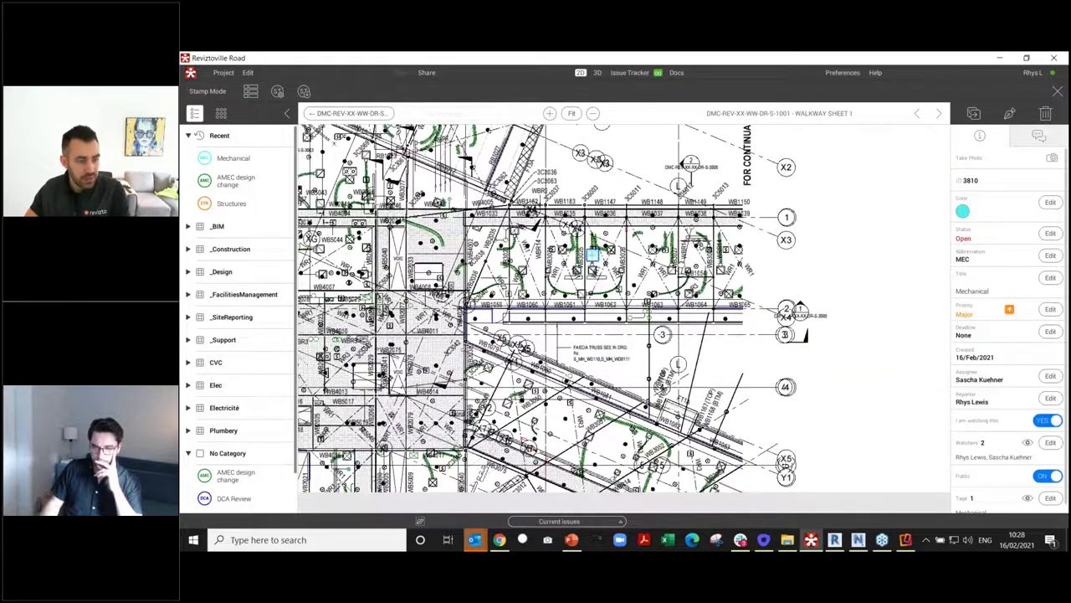
{"action": "left_click", "coordinate": [210, 206]}
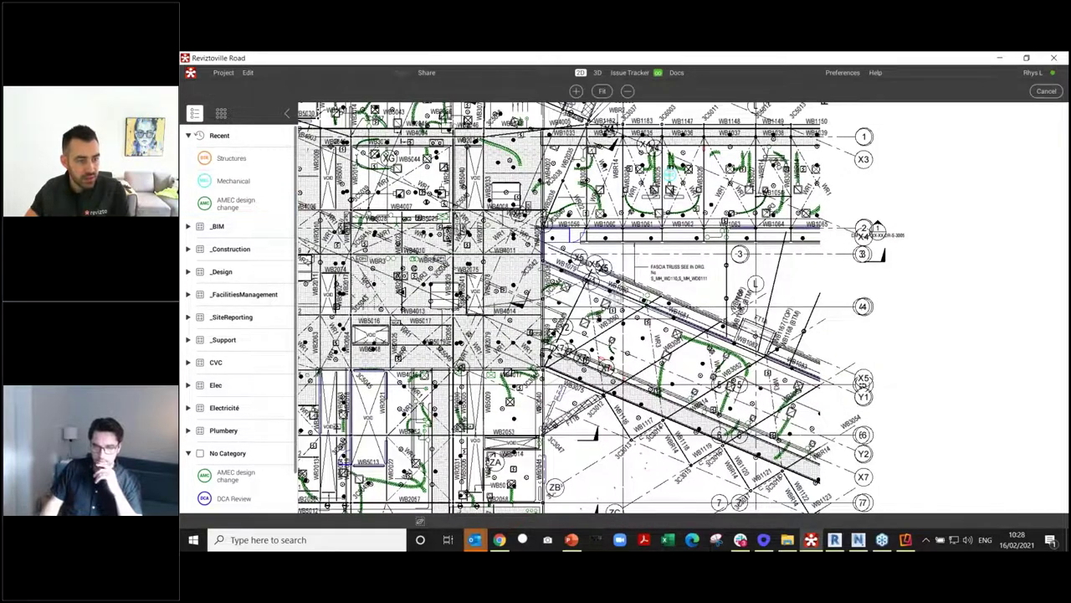
{"action": "left_click", "coordinate": [612, 291]}
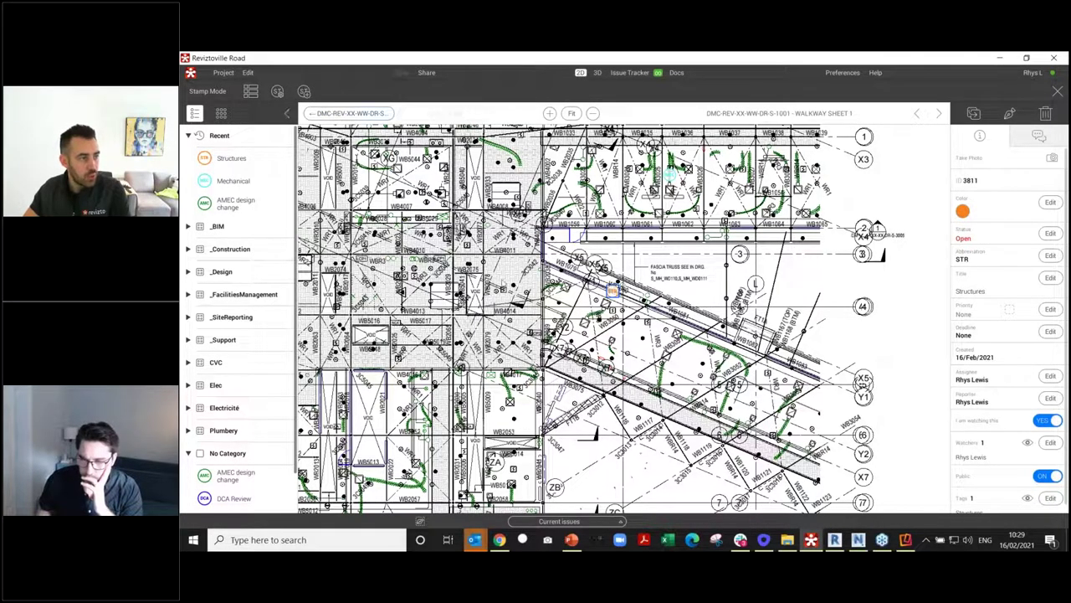
Leave stamp mode and open the GROUND FLOOR OVERALL sheet from the Medical Center main model folder
{"action": "left_click", "coordinate": [347, 113]}
{"action": "left_click", "coordinate": [188, 136]}
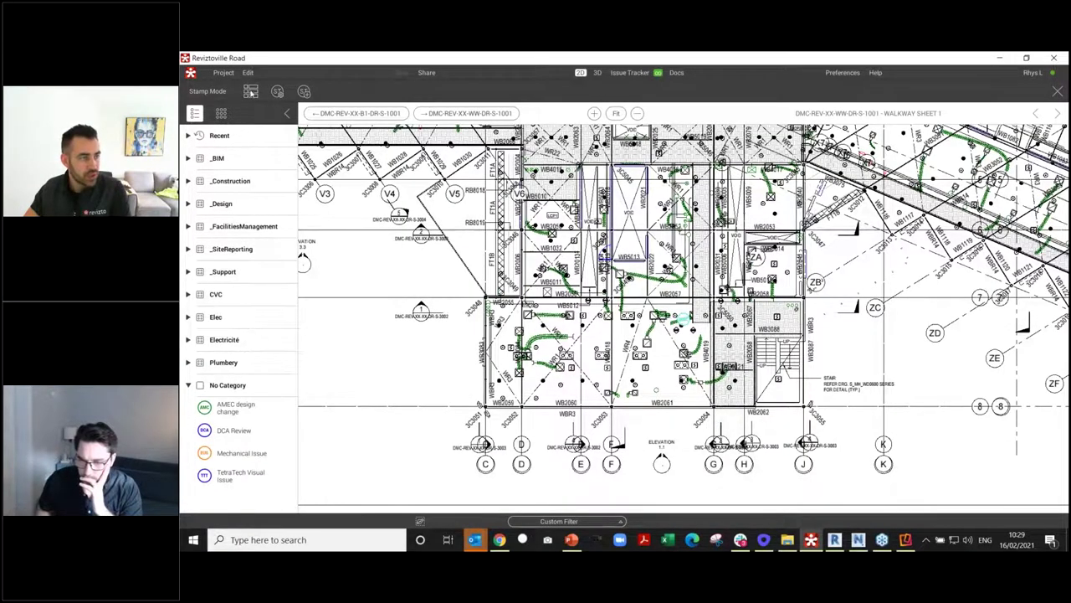
{"action": "left_click", "coordinate": [1058, 91]}
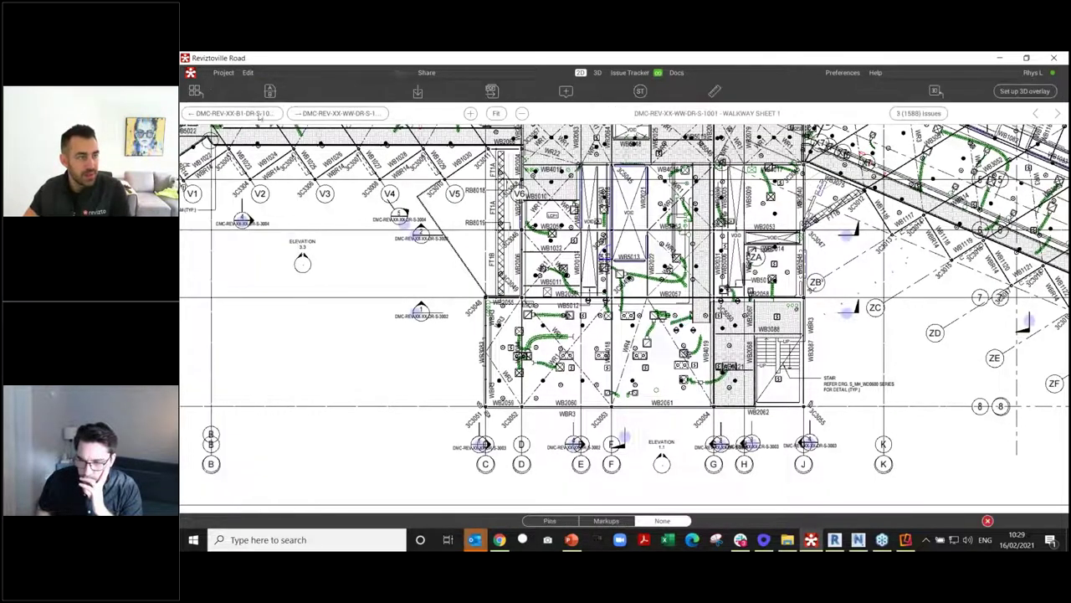
{"action": "left_click", "coordinate": [195, 92]}
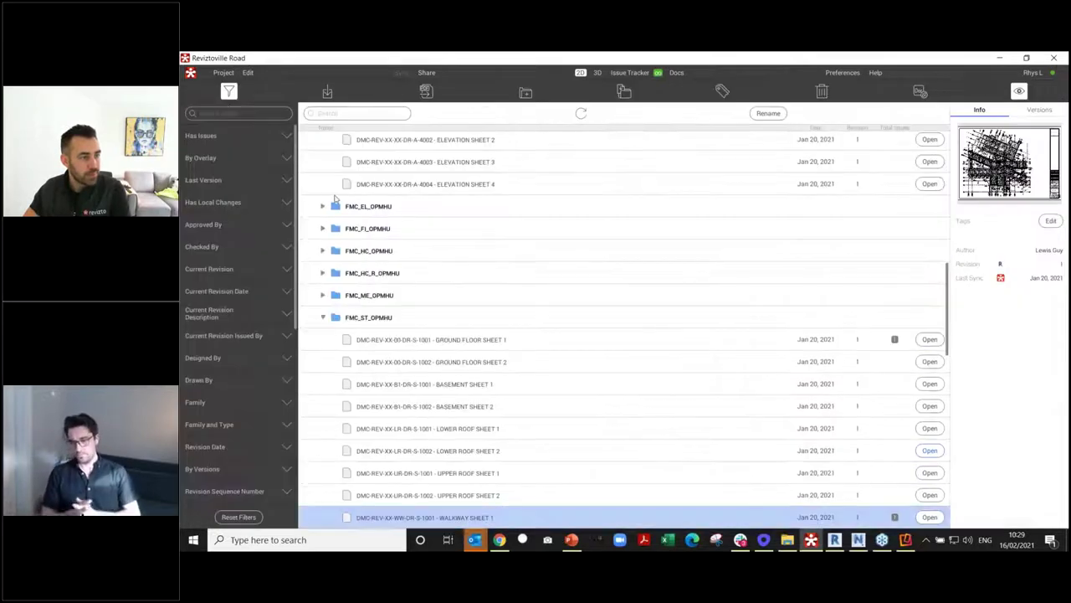
{"action": "scroll", "coordinate": [362, 218], "scroll_direction": "up", "scroll_amount": 15}
{"action": "left_click", "coordinate": [477, 254]}
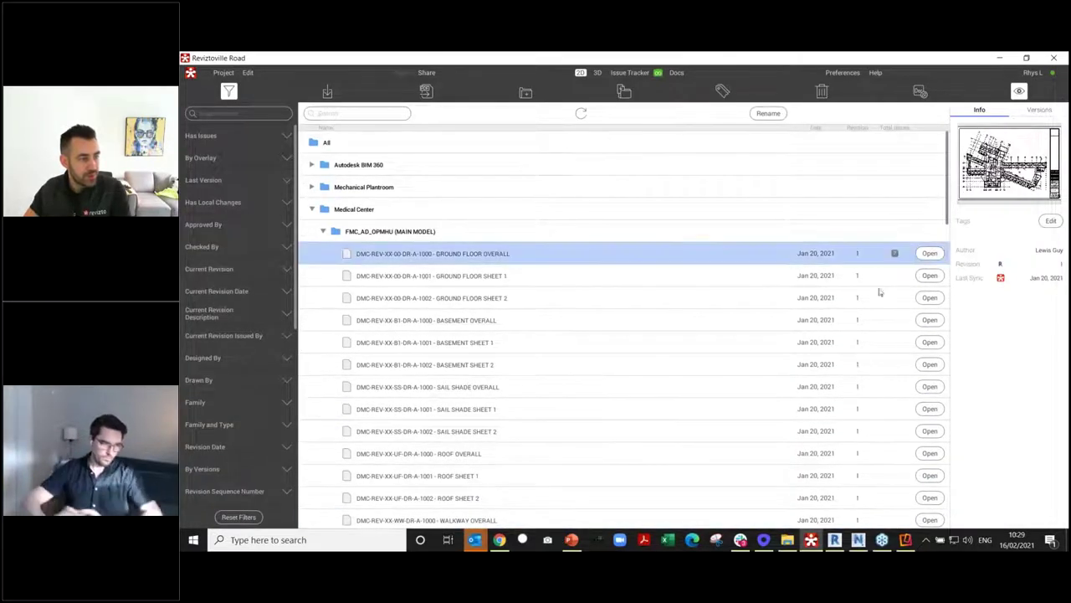
{"action": "left_click", "coordinate": [930, 254]}
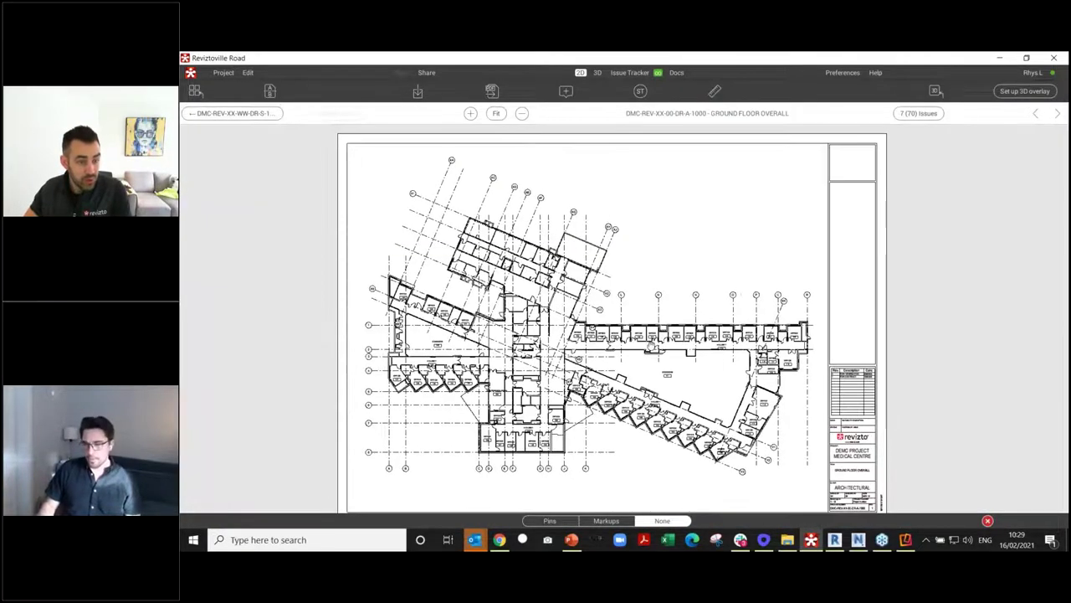
Measure the length of the outer wall along offices 128 and 127 with the Ruler
{"action": "scroll", "coordinate": [638, 358], "scroll_direction": "up", "scroll_amount": 5}
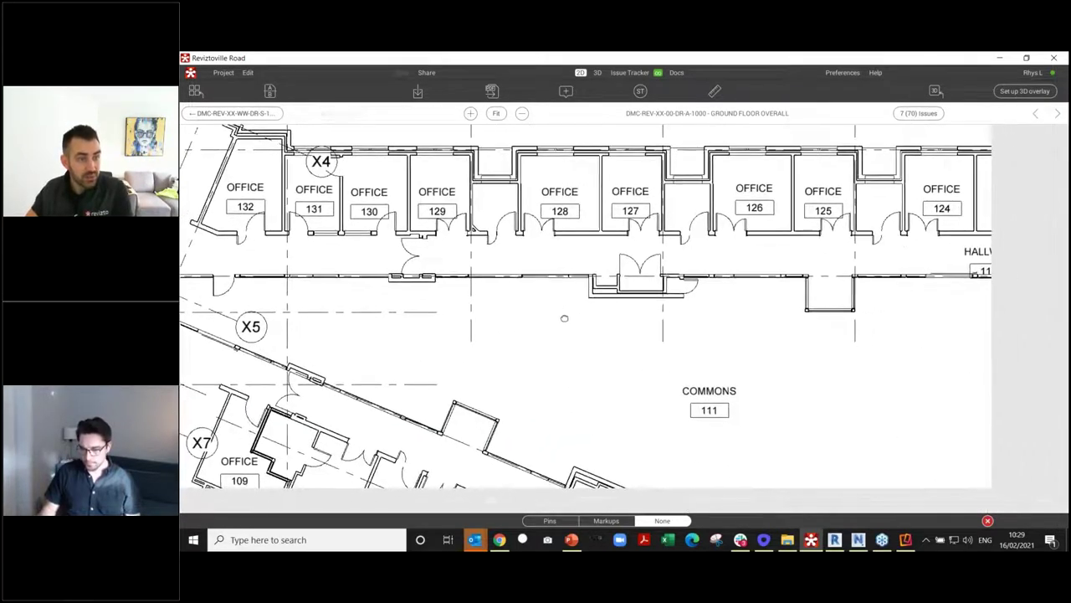
{"action": "left_click", "coordinate": [715, 92]}
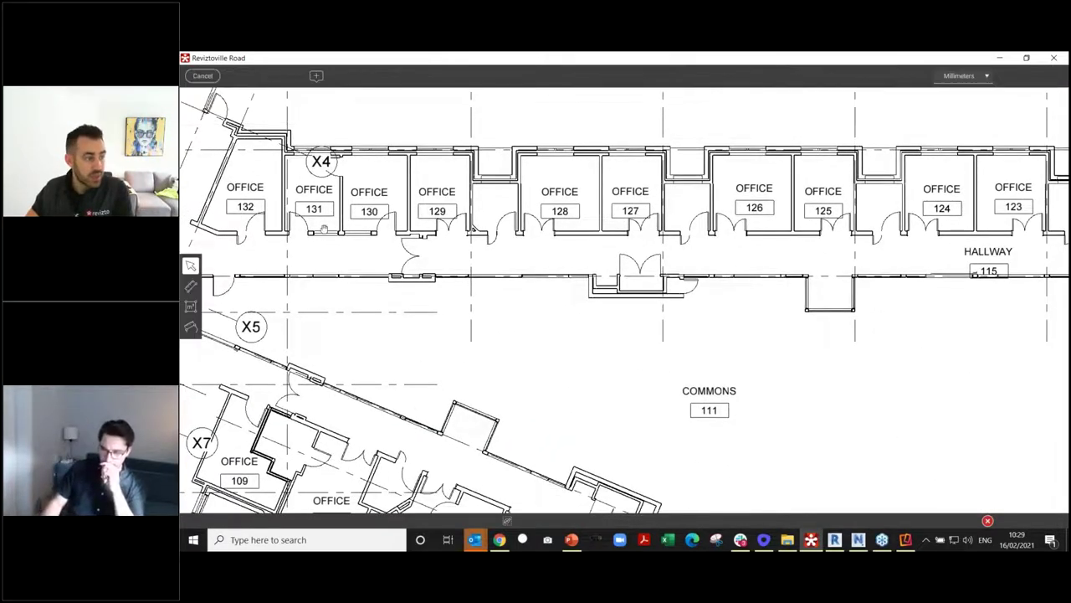
{"action": "left_click", "coordinate": [191, 286]}
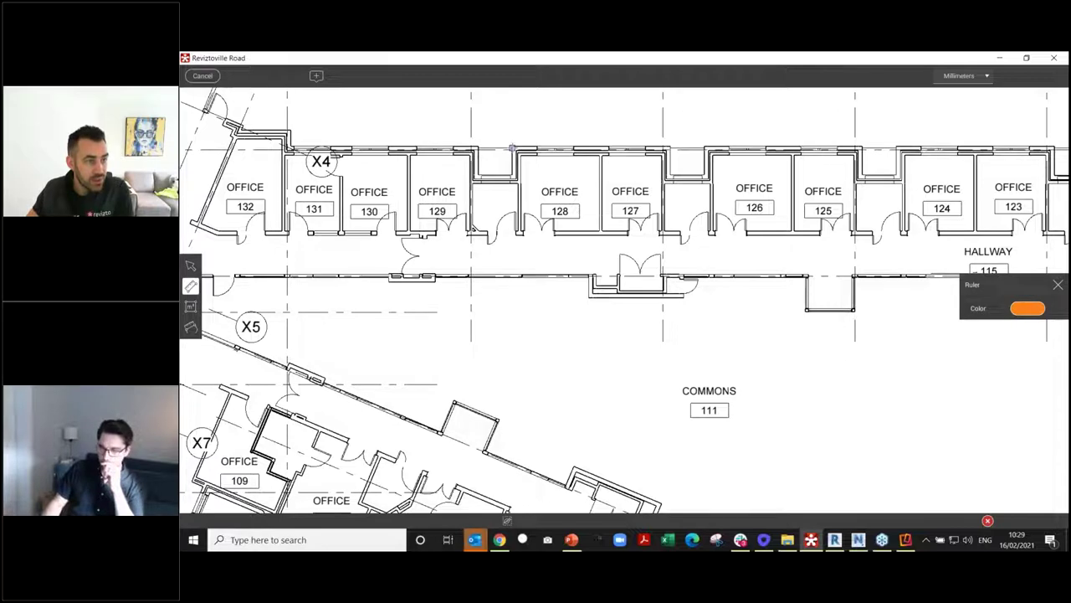
{"action": "left_click", "coordinate": [511, 148]}
{"action": "left_click", "coordinate": [670, 148]}
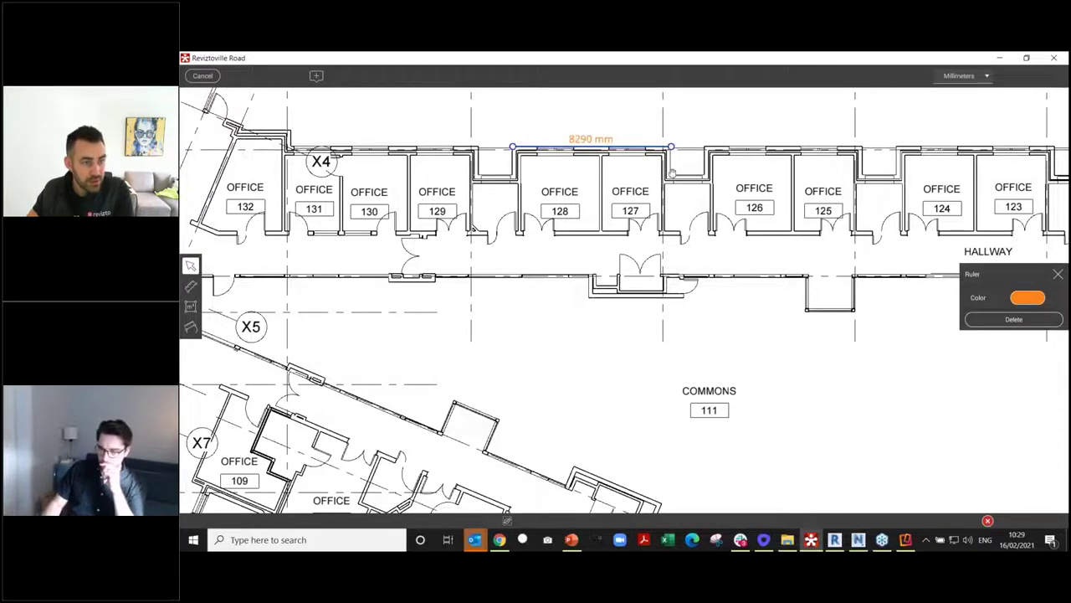
Measure the floor area of Office 128 with a rectangular Area measurement
{"action": "left_click", "coordinate": [191, 306]}
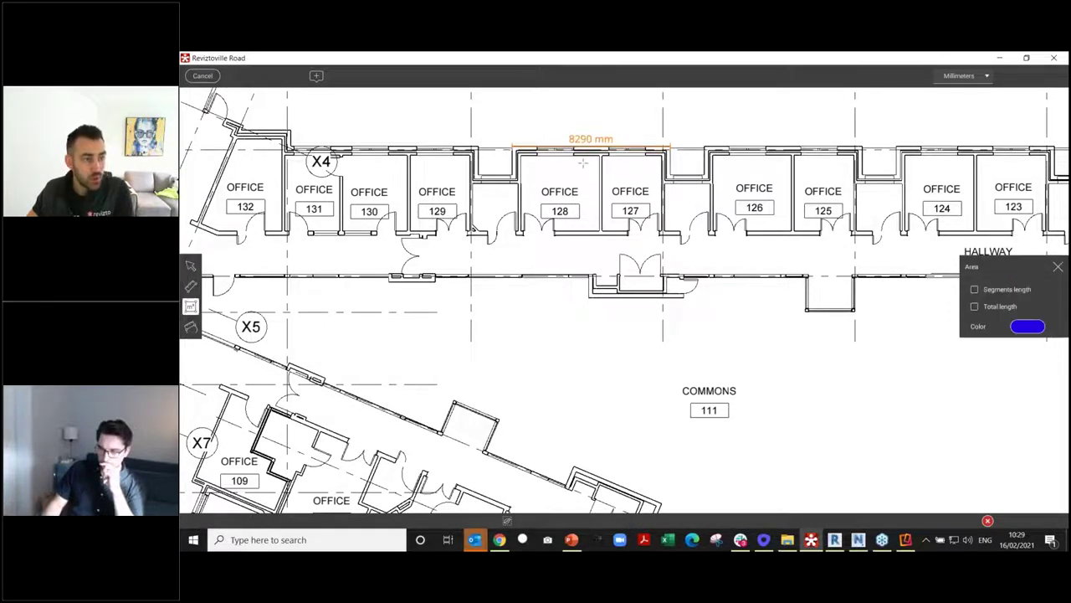
{"action": "left_click_drag", "start_coordinate": [521, 156], "coordinate": [601, 231]}
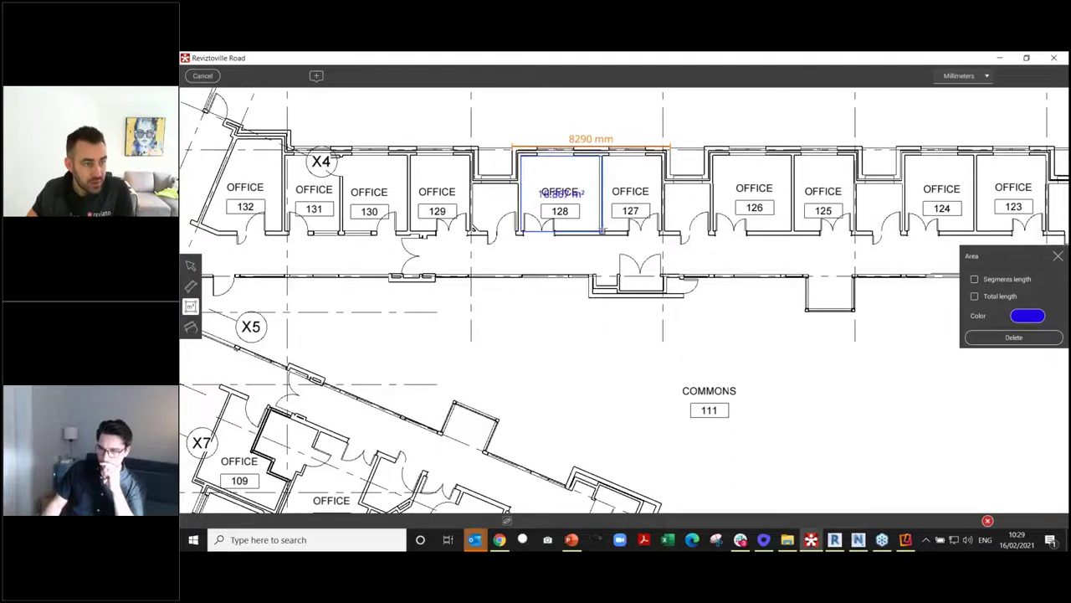
{"action": "left_click", "coordinate": [600, 230]}
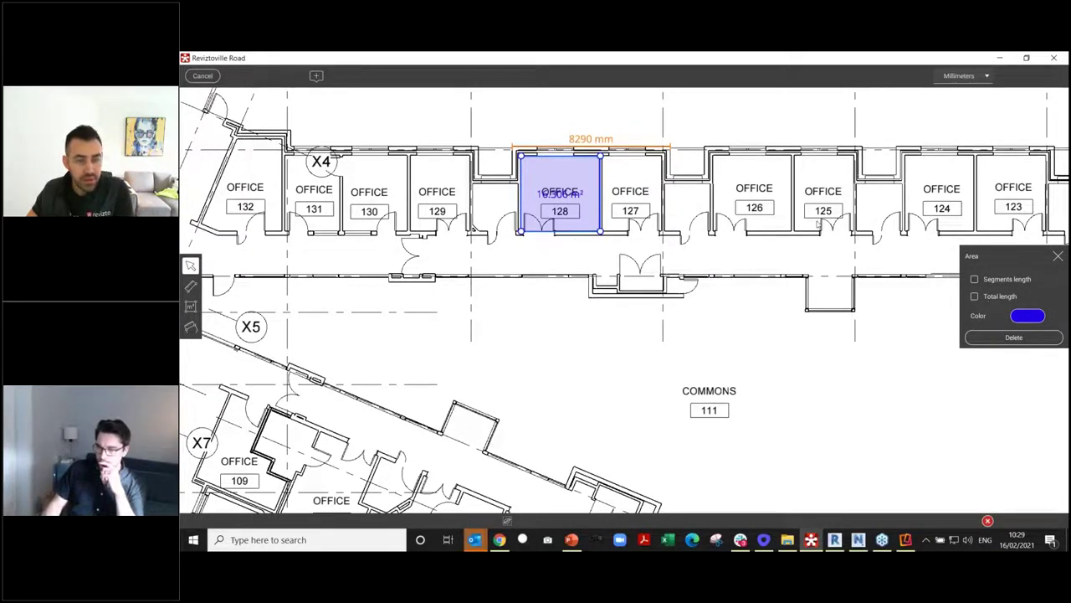
Draw a polygonal area of about 7.3 m² around the double-door entrance below Office 127 and color it dark green
{"action": "left_click", "coordinate": [191, 307]}
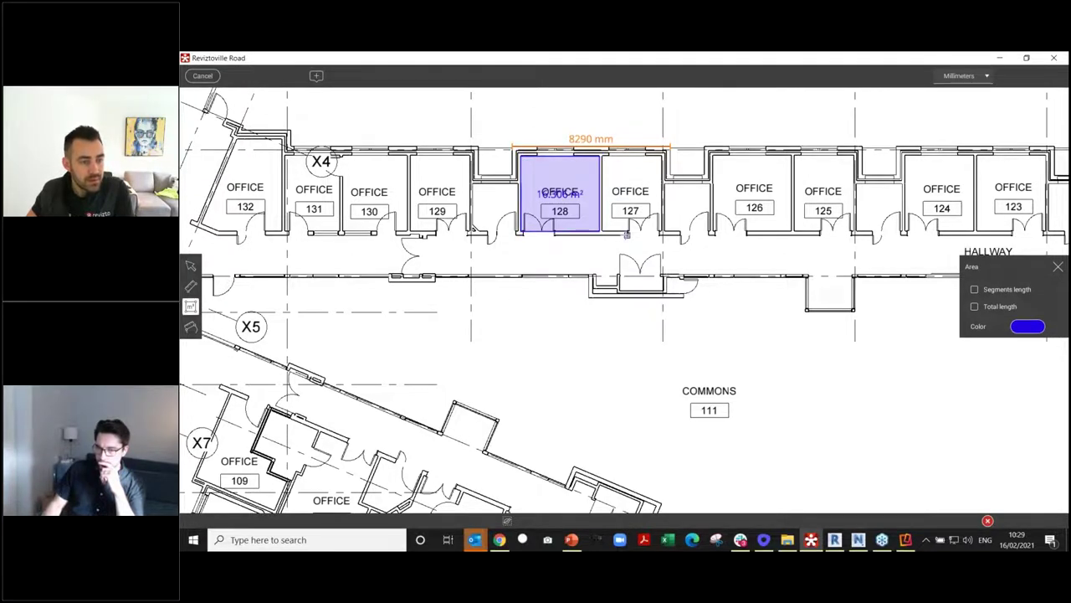
{"action": "left_click", "coordinate": [626, 235]}
{"action": "left_click", "coordinate": [618, 290]}
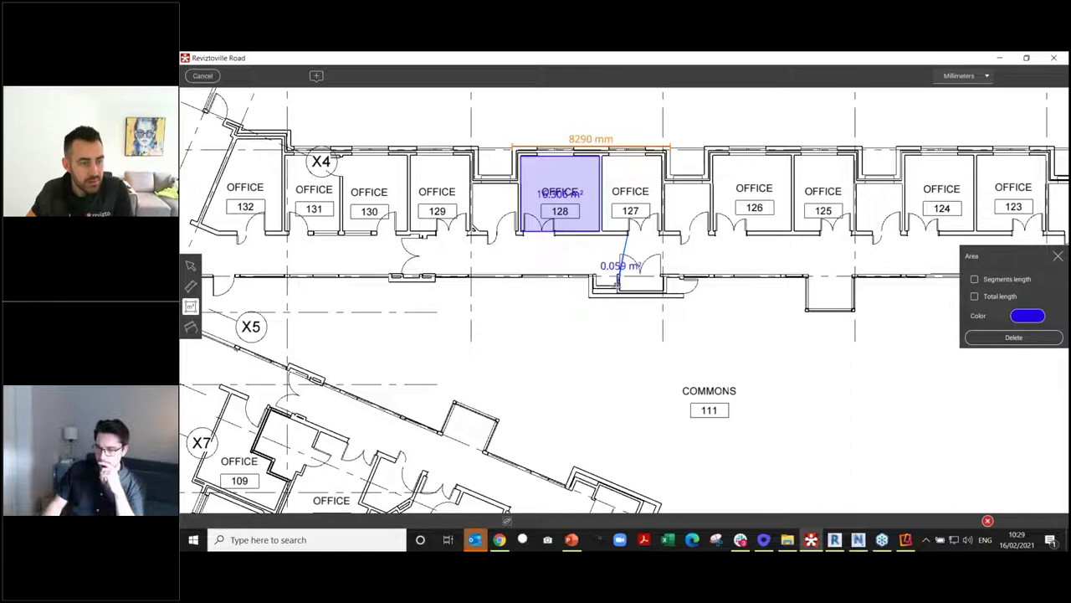
{"action": "left_click", "coordinate": [664, 293]}
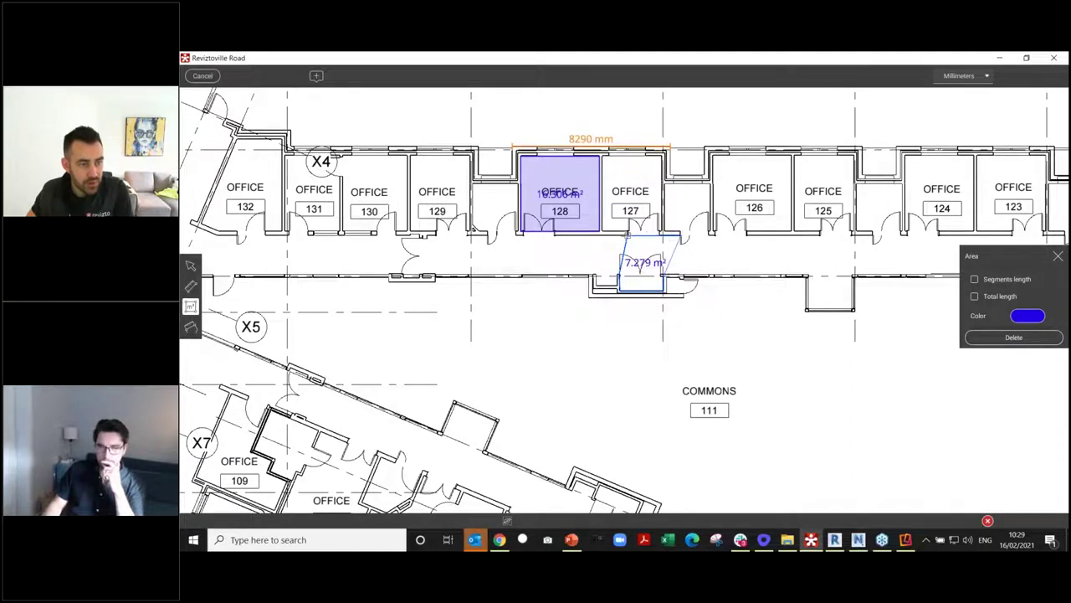
{"action": "double_click", "coordinate": [680, 238]}
{"action": "left_click", "coordinate": [1027, 316]}
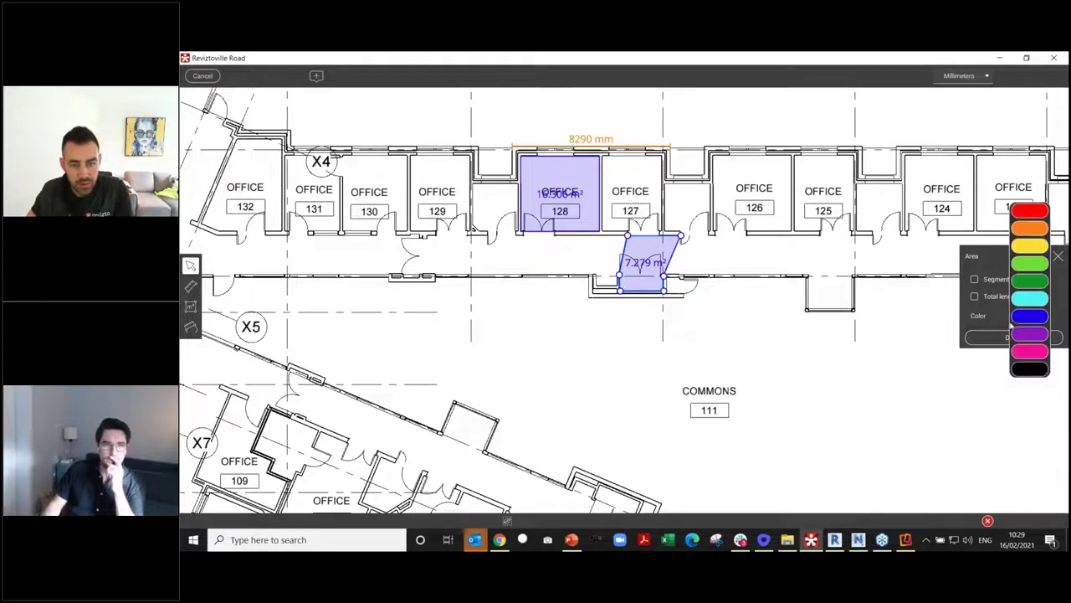
{"action": "left_click", "coordinate": [1031, 280]}
Measure a zigzag polyline about 29.9 m long, starting along the outer wall of offices 126 and 125 and ending in Office 126
{"action": "key", "text": "p"}
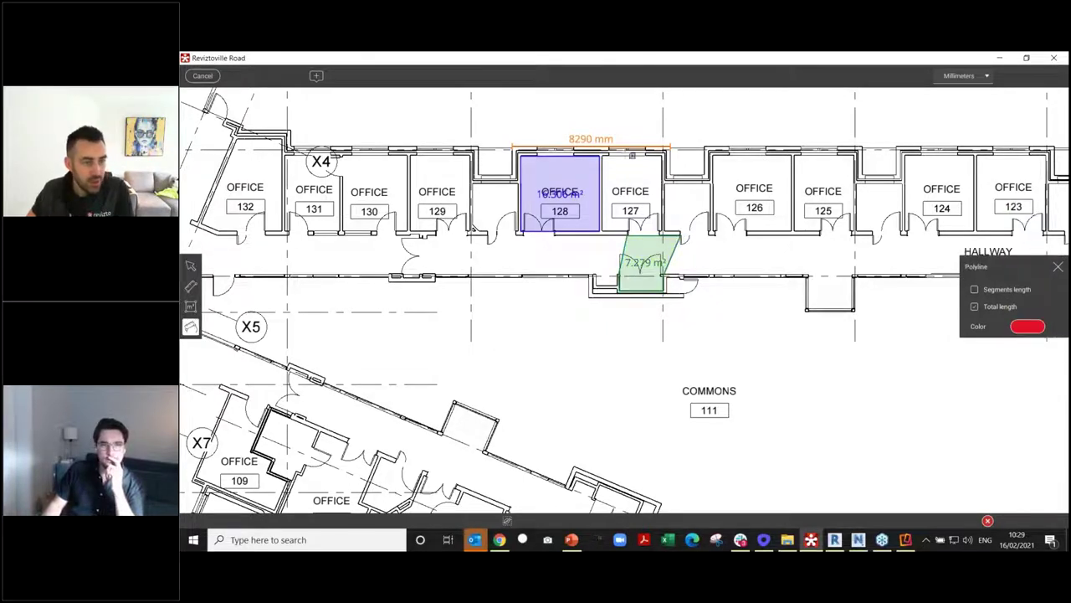
{"action": "left_click", "coordinate": [704, 148]}
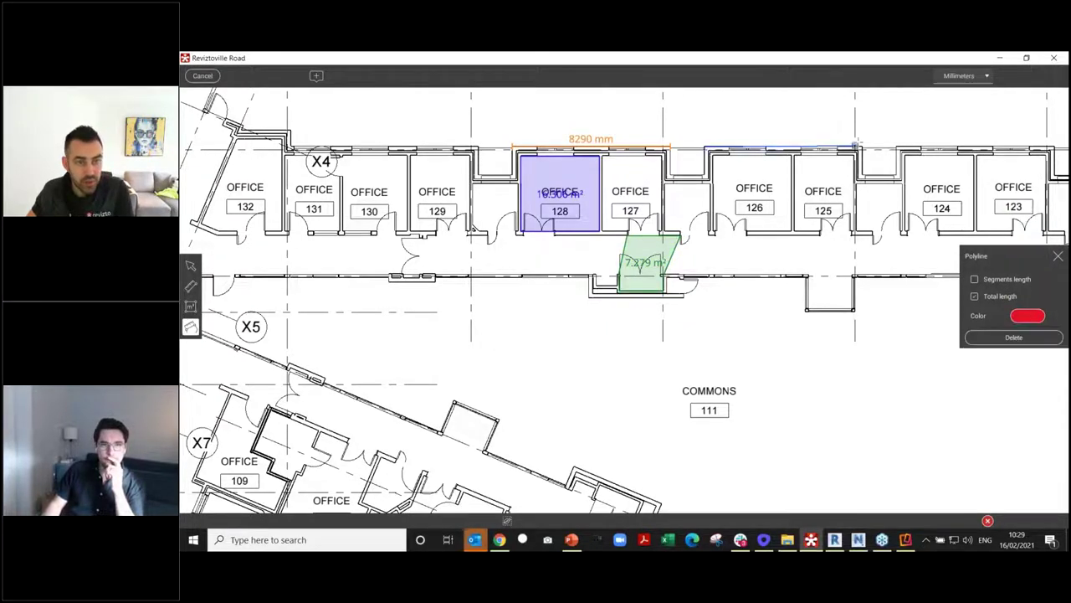
{"action": "left_click", "coordinate": [862, 148]}
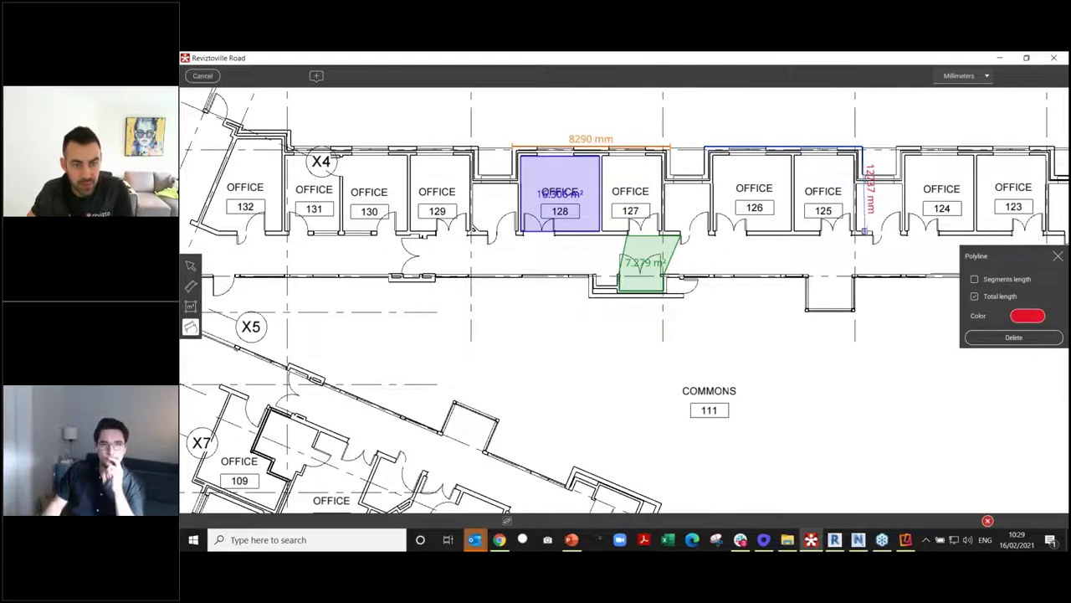
{"action": "left_click", "coordinate": [865, 231]}
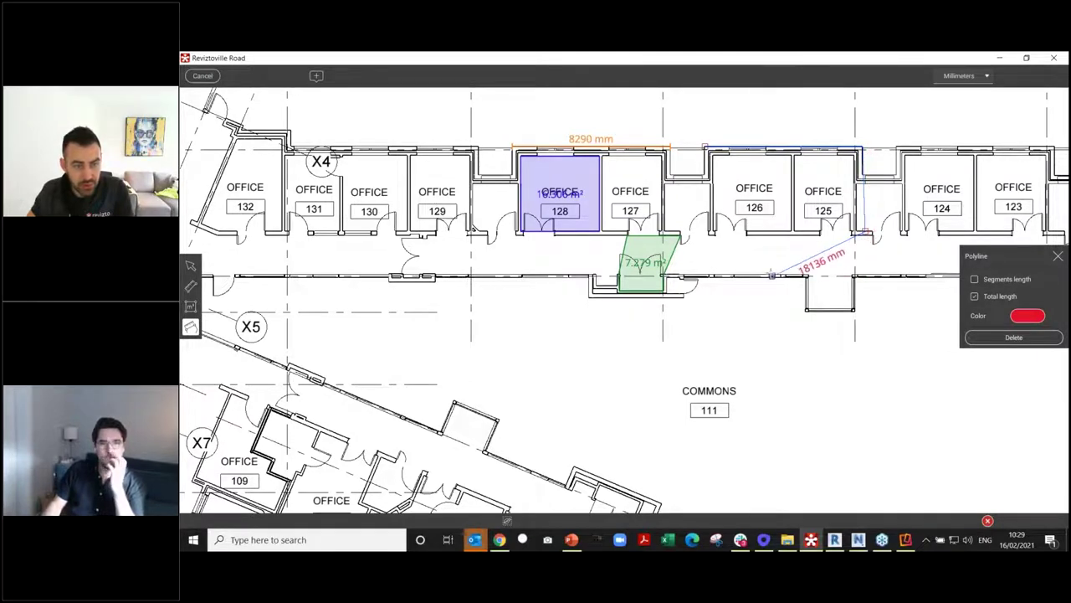
{"action": "left_click", "coordinate": [771, 275]}
{"action": "left_click", "coordinate": [747, 226]}
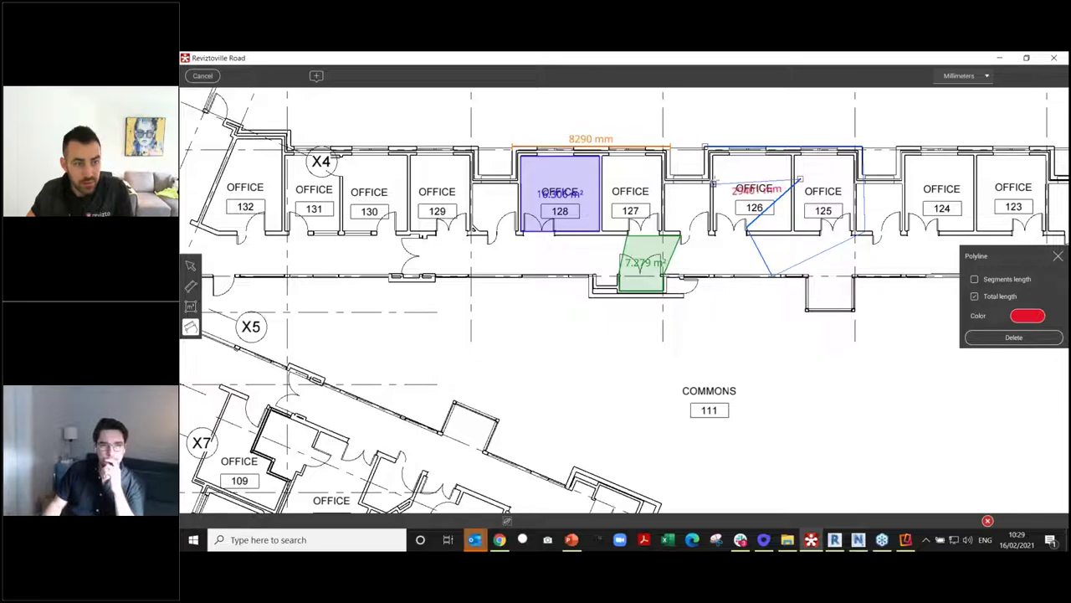
{"action": "double_click", "coordinate": [717, 179]}
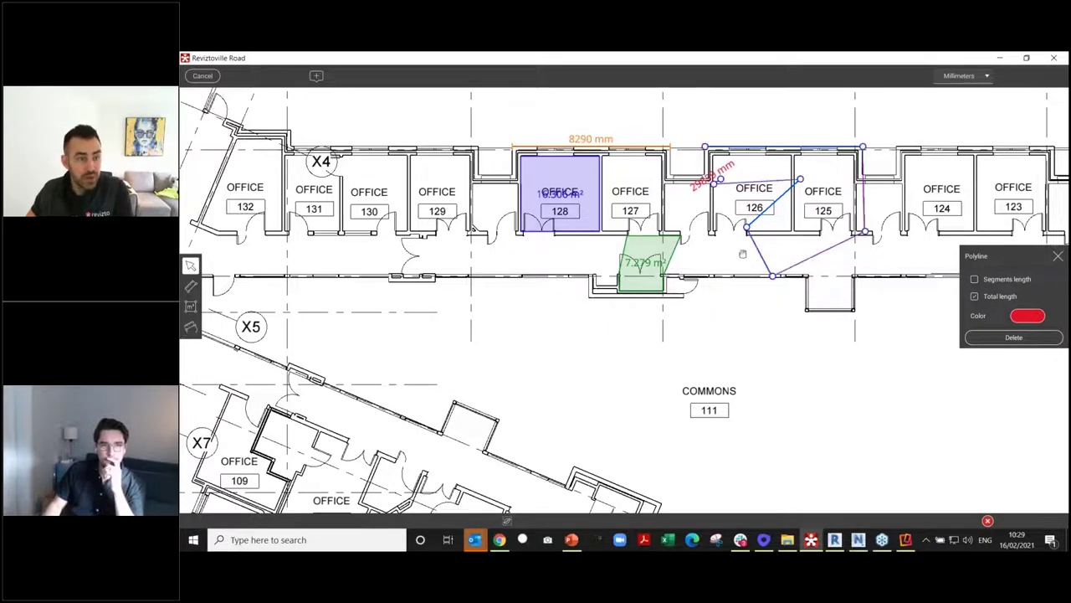
{"action": "scroll", "coordinate": [709, 321], "scroll_direction": "up", "scroll_amount": 3}
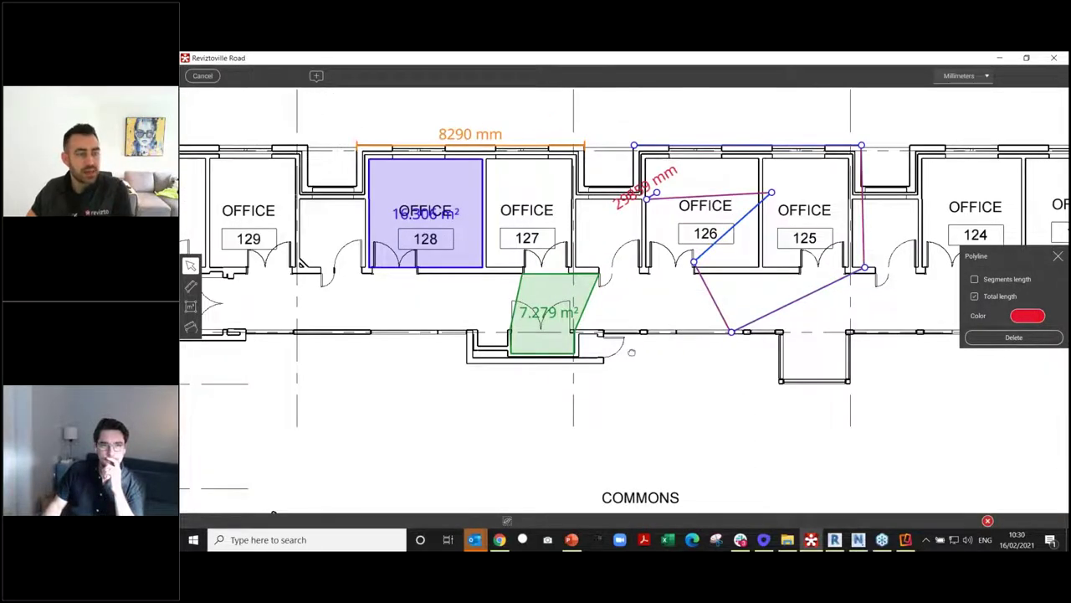
{"action": "middle_click_drag", "start_coordinate": [631, 352], "coordinate": [600, 371]}
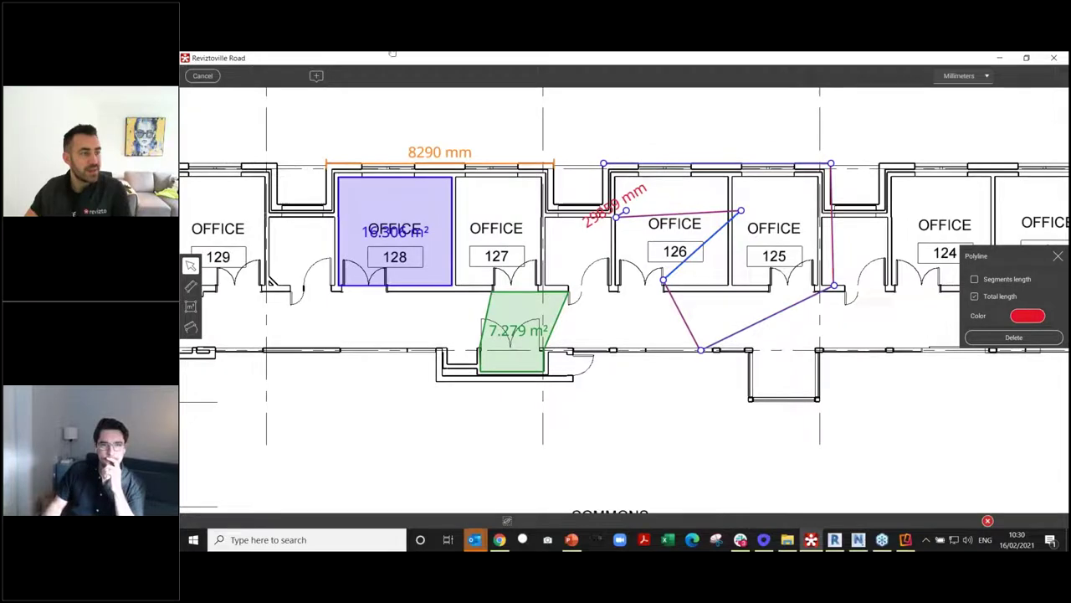
Create an issue from the measured sheet with the AMEC design change stamp, placed on the grid line beside Office 127
{"action": "left_click", "coordinate": [318, 76]}
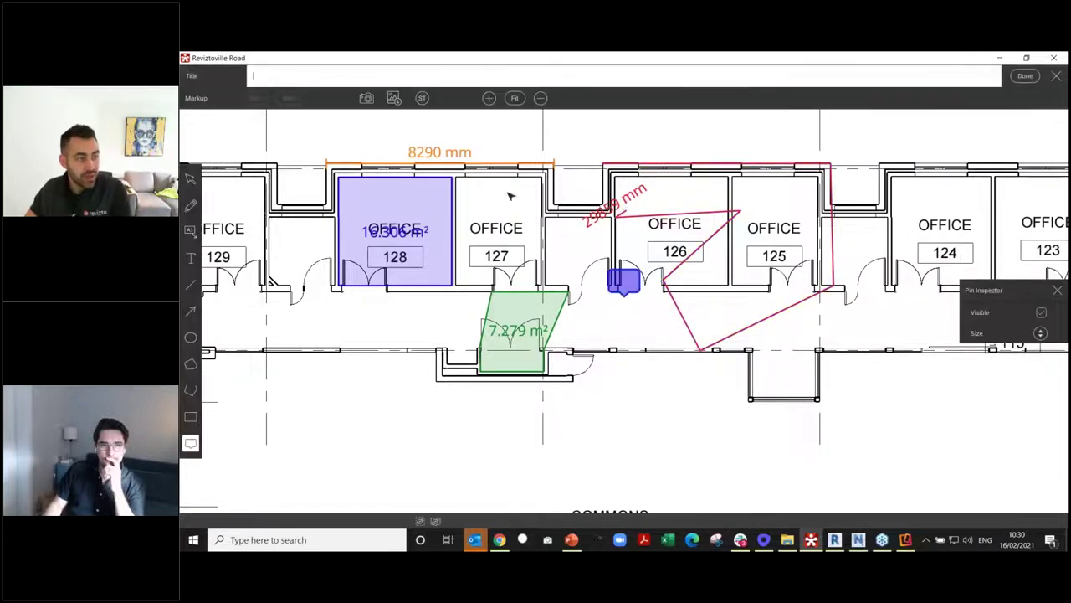
{"action": "left_click", "coordinate": [423, 99]}
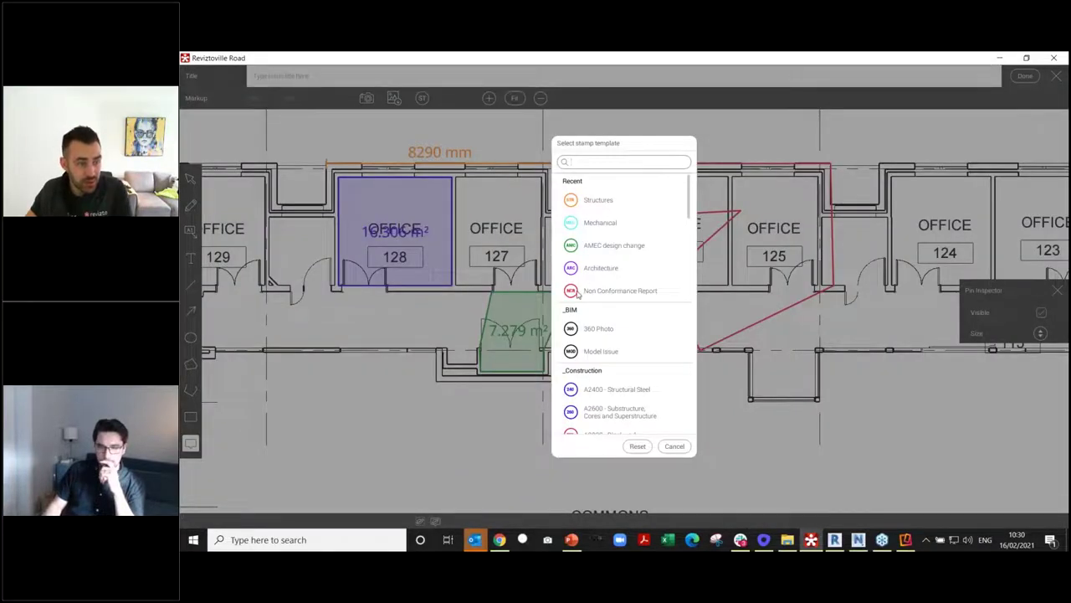
{"action": "left_click", "coordinate": [603, 245]}
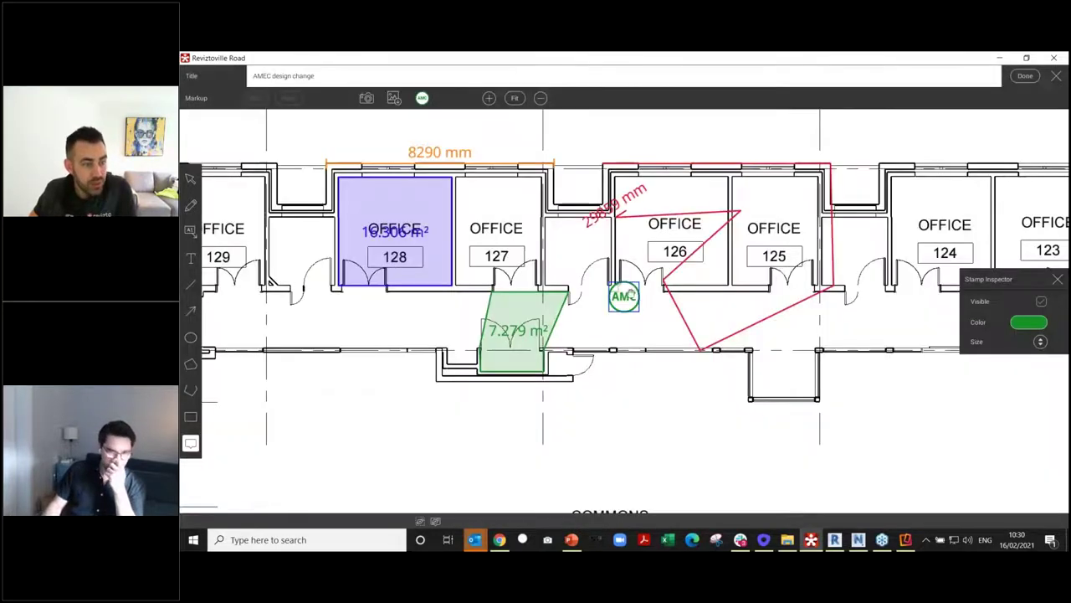
{"action": "left_click", "coordinate": [543, 251]}
{"action": "left_click", "coordinate": [1025, 75]}
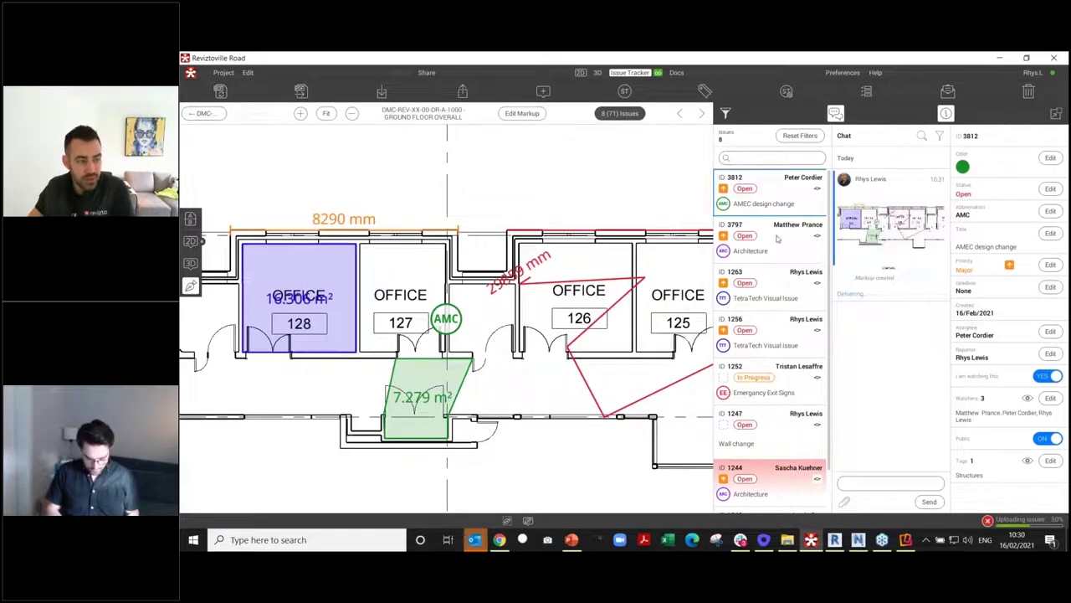
{"action": "scroll", "coordinate": [527, 311], "scroll_direction": "down", "scroll_amount": 4}
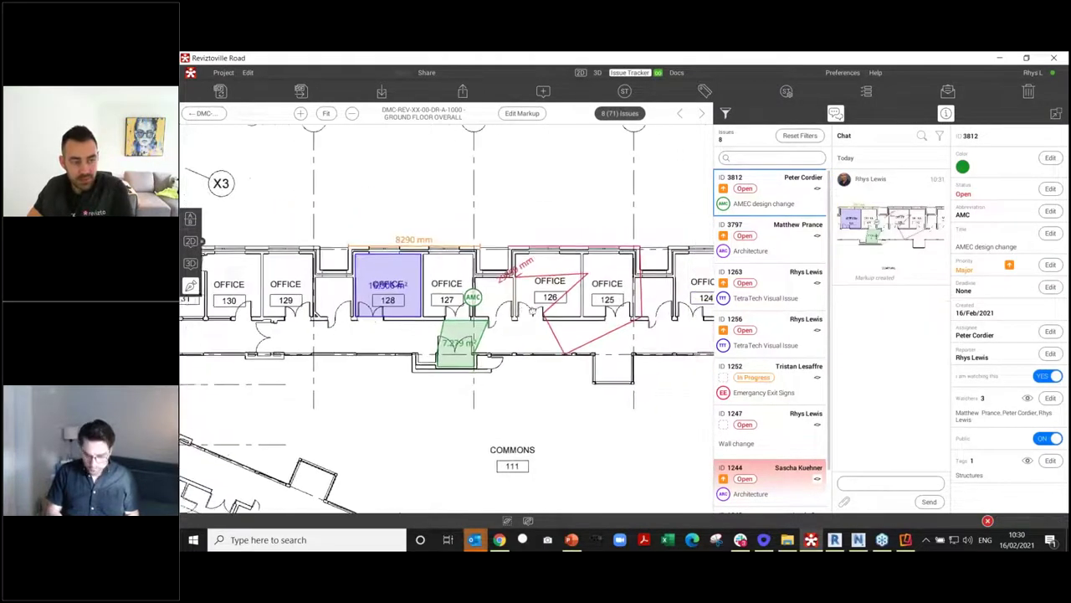
{"action": "left_click_drag", "start_coordinate": [532, 311], "coordinate": [515, 310]}
View the AMEC design change issue in 3D and 2D, and preview the ground floor audio visual layout sheet E_MH_WD0207
{"action": "left_click", "coordinate": [192, 264]}
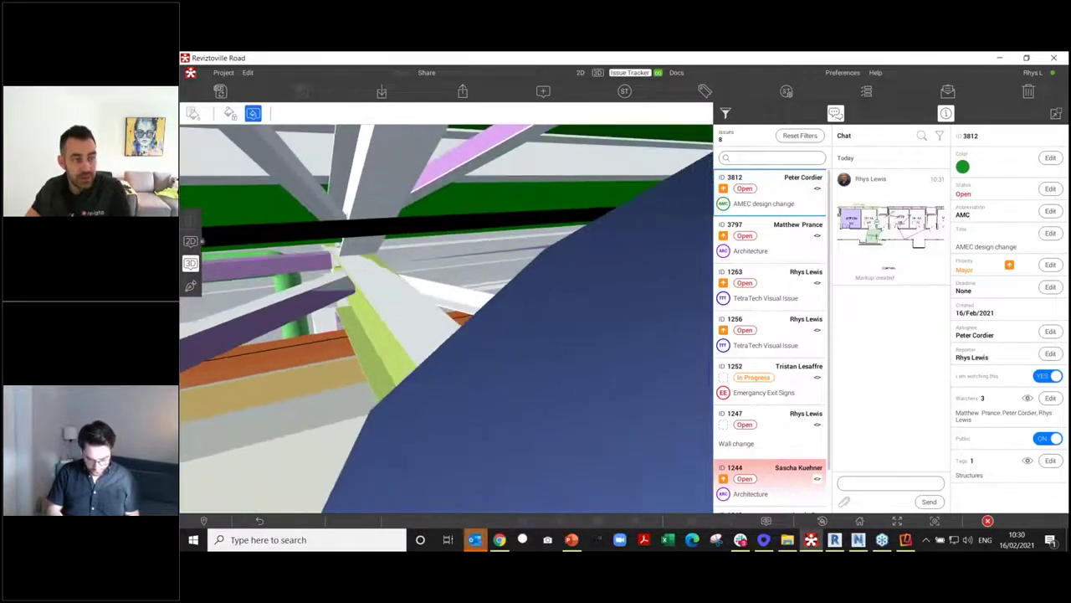
{"action": "left_click", "coordinate": [190, 241]}
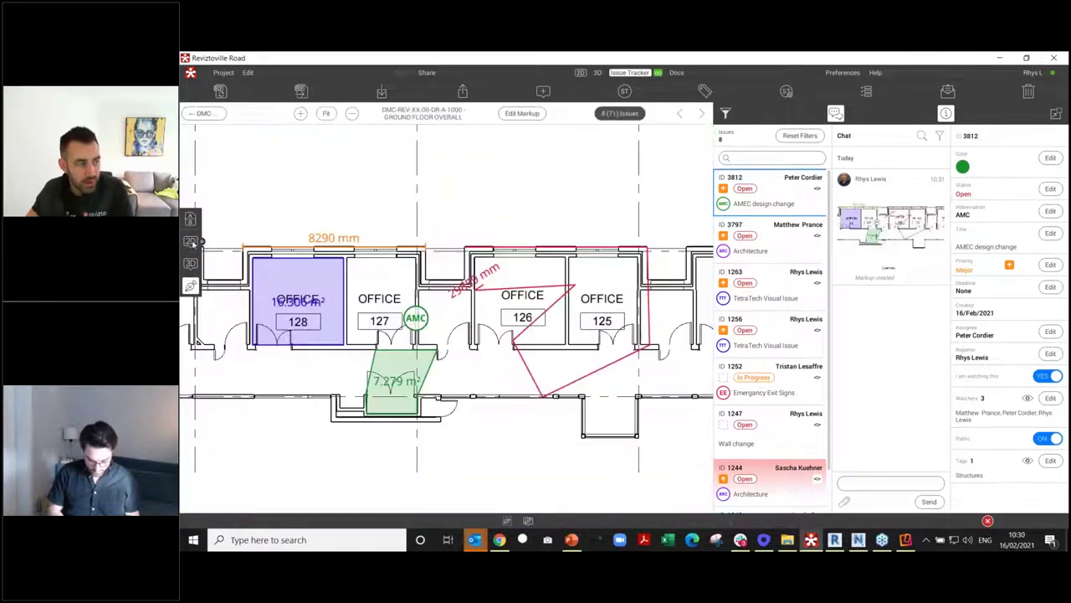
{"action": "left_click", "coordinate": [191, 241]}
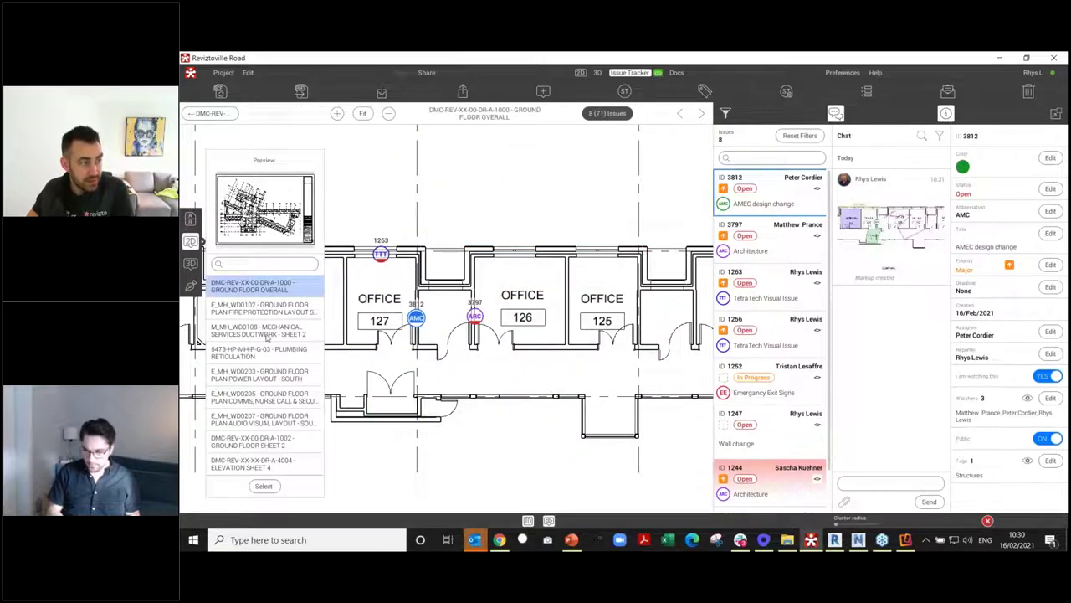
{"action": "left_click", "coordinate": [261, 418]}
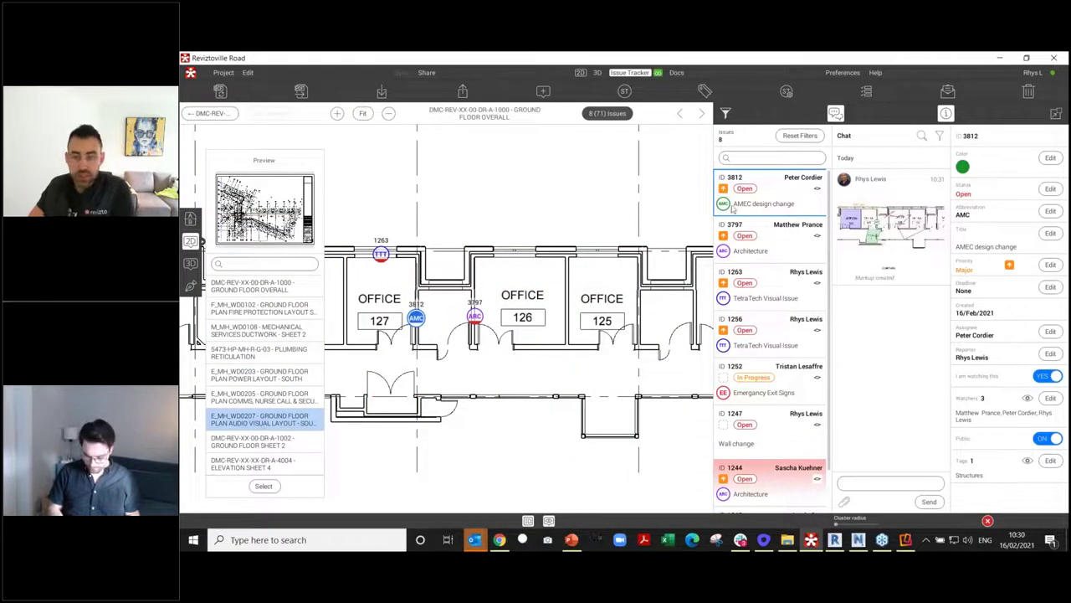
Switch to Revit, open its Revizto Issue Tracker, and show the AMEC design change issue on the GROUND FLOOR OVERALL sheet in Revit
{"action": "left_click", "coordinate": [835, 542]}
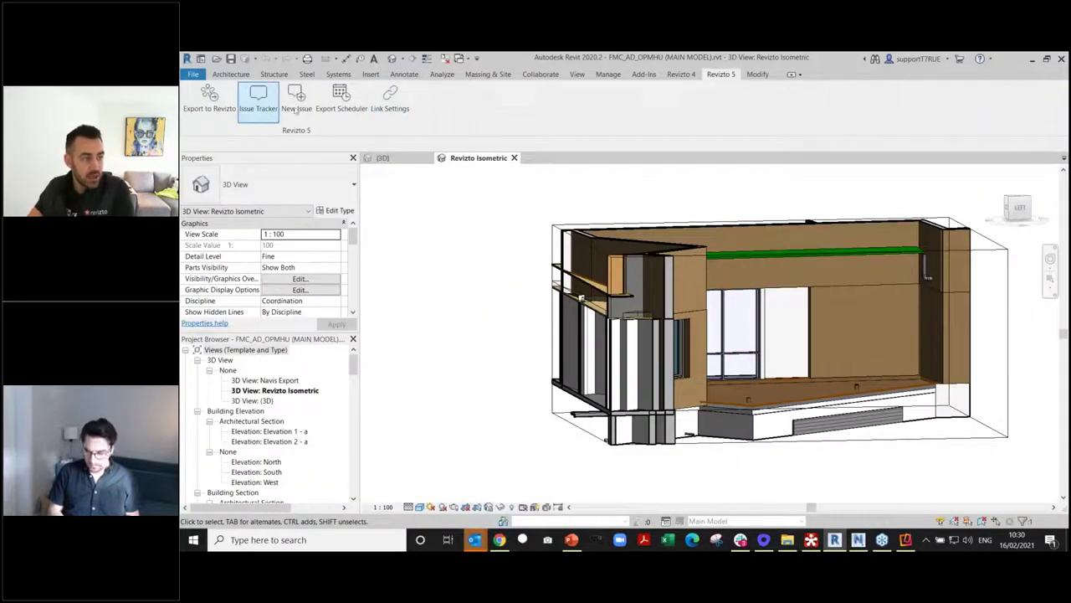
{"action": "left_click", "coordinate": [257, 99]}
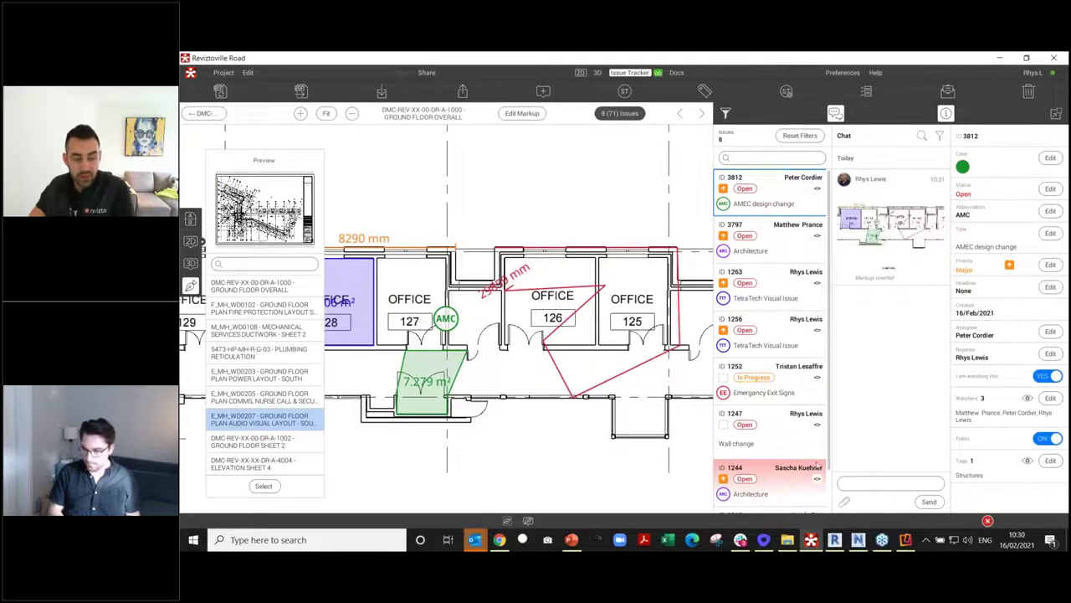
{"action": "left_click", "coordinate": [785, 204]}
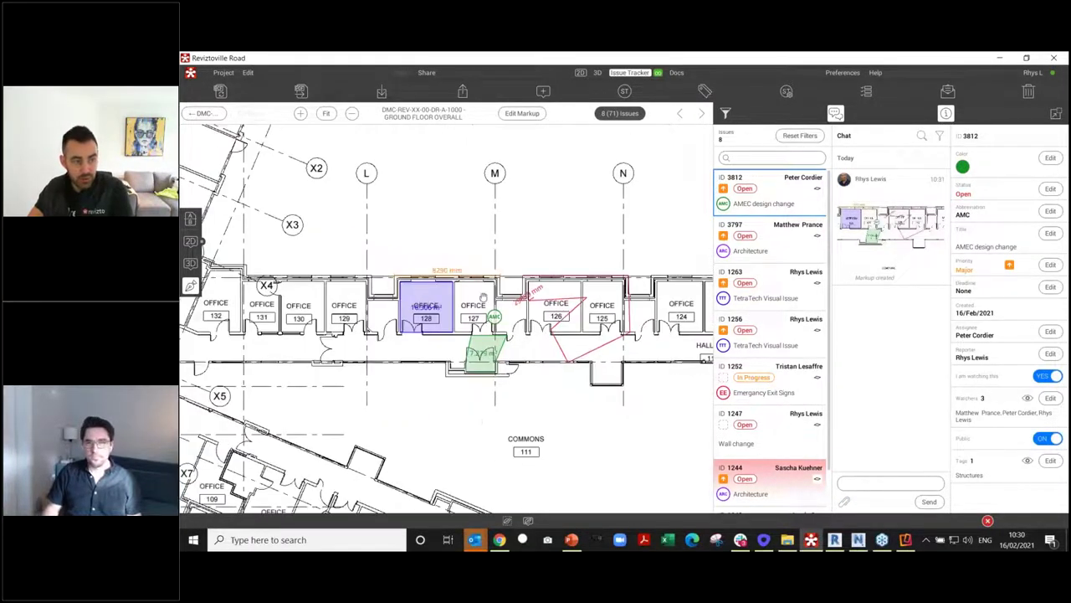
{"action": "left_click", "coordinate": [835, 540]}
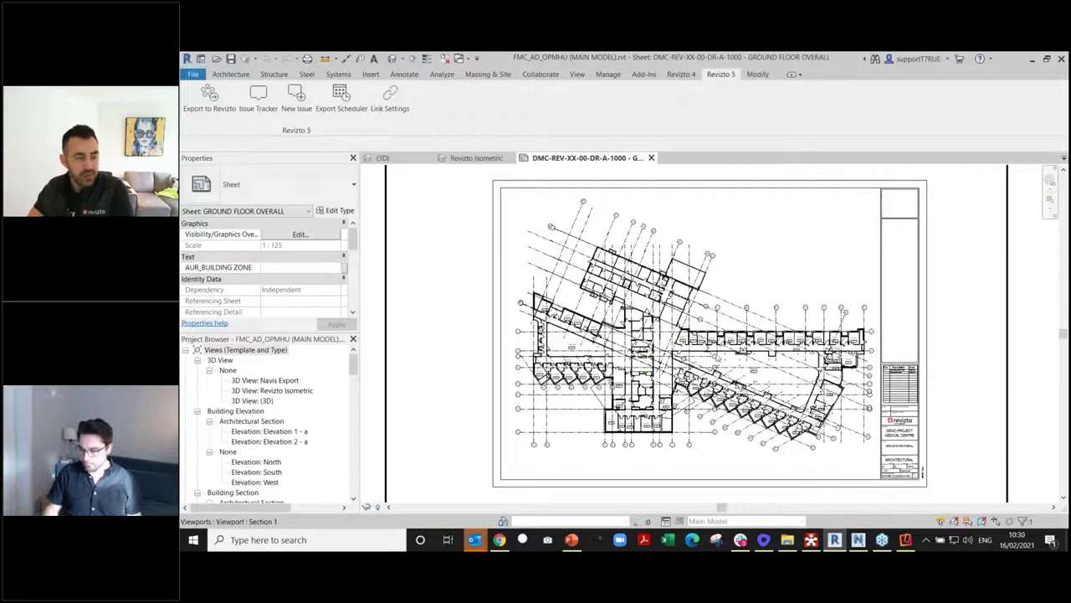
{"action": "scroll", "coordinate": [730, 366], "scroll_direction": "up", "scroll_amount": 2}
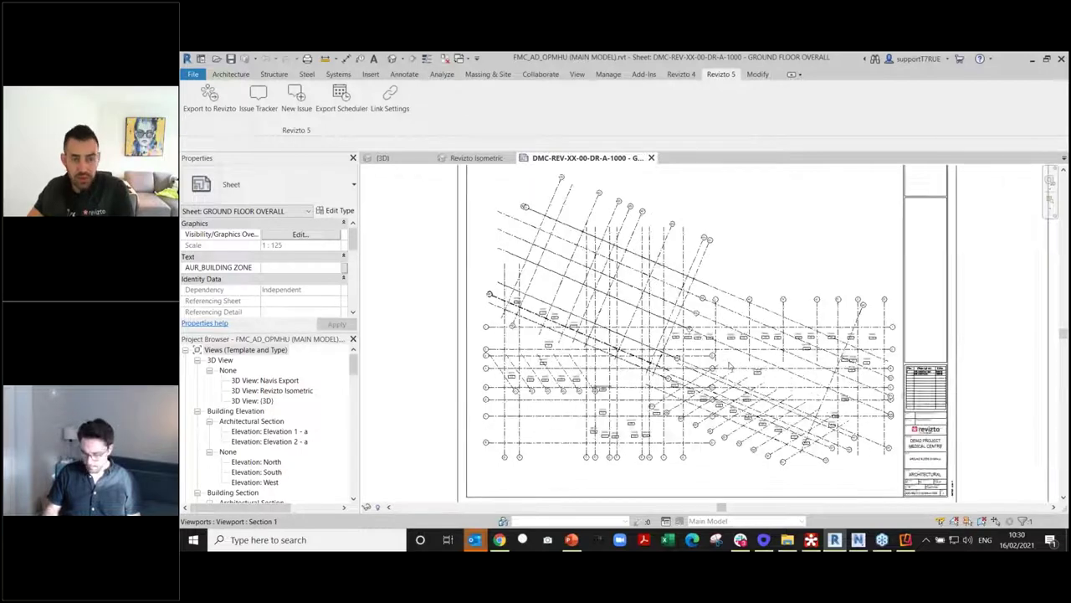
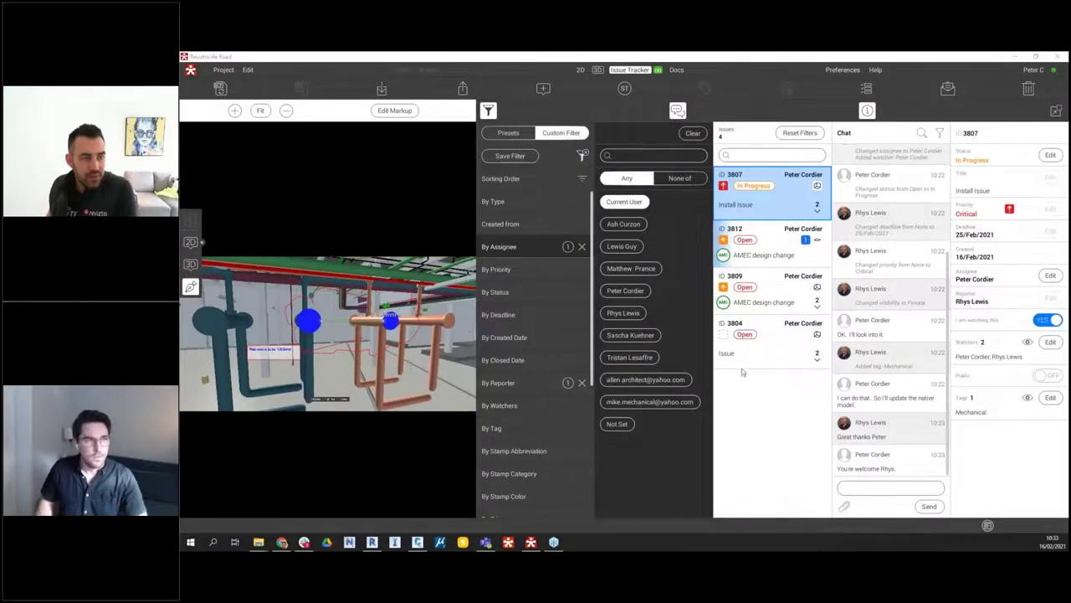
Leave the Install Issue for the 3D model and return to the home view of the building exterior
{"action": "left_click", "coordinate": [598, 75]}
{"action": "left_click", "coordinate": [597, 73]}
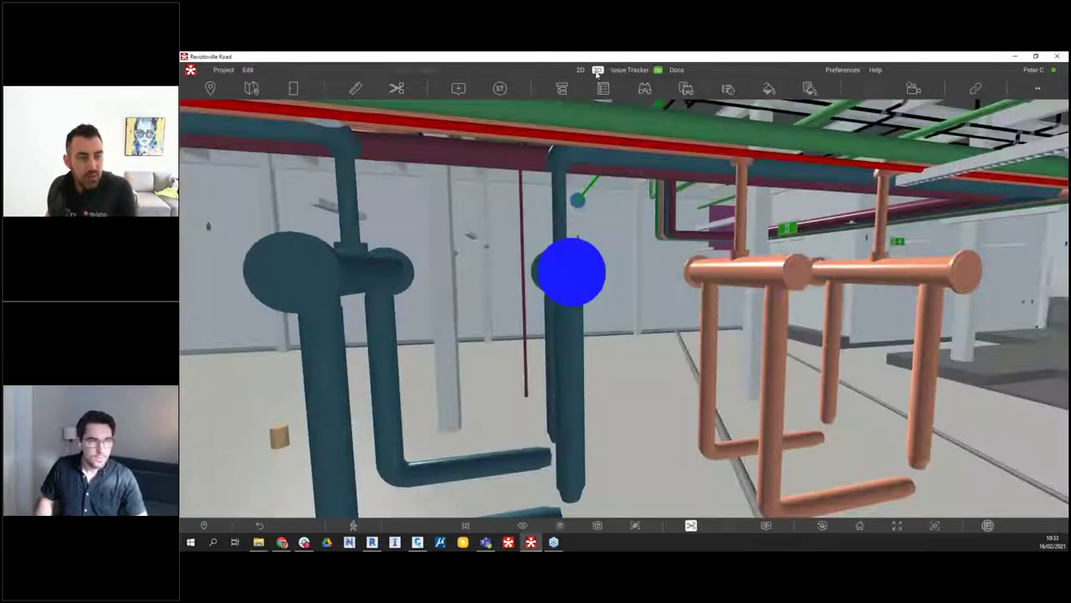
{"action": "left_click", "coordinate": [858, 525]}
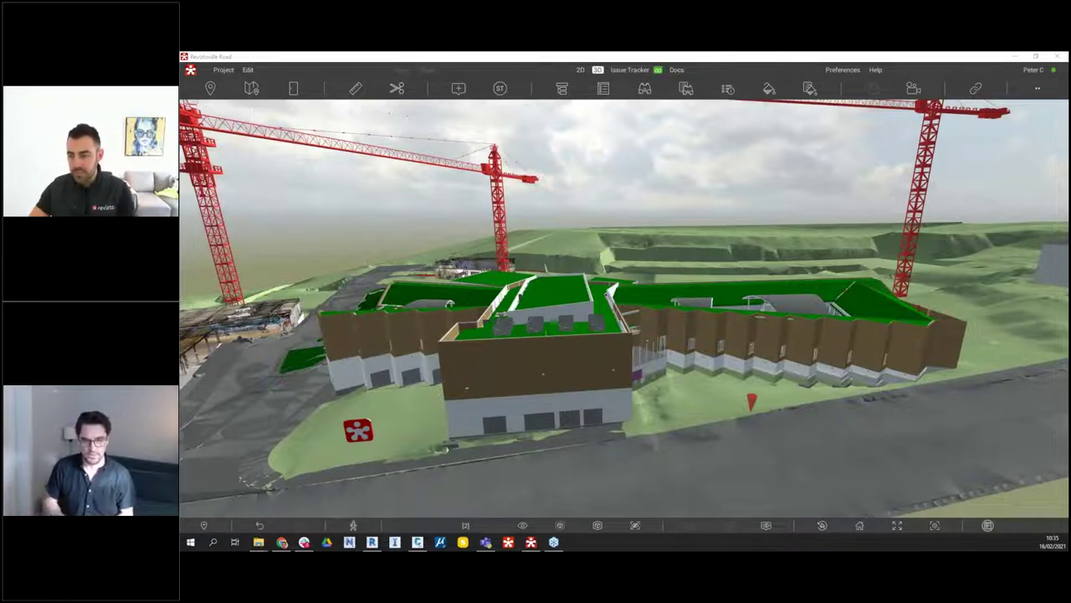
Close the current project, search the project list for "peru", and open Peru base model test with all its links loaded
{"action": "left_click", "coordinate": [223, 69]}
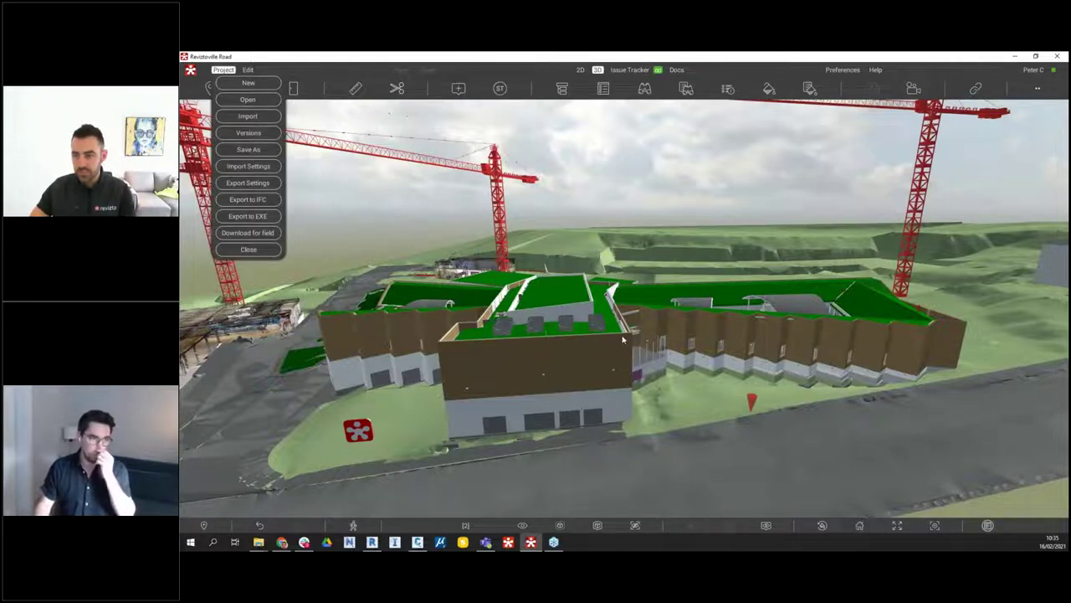
{"action": "left_click", "coordinate": [248, 249]}
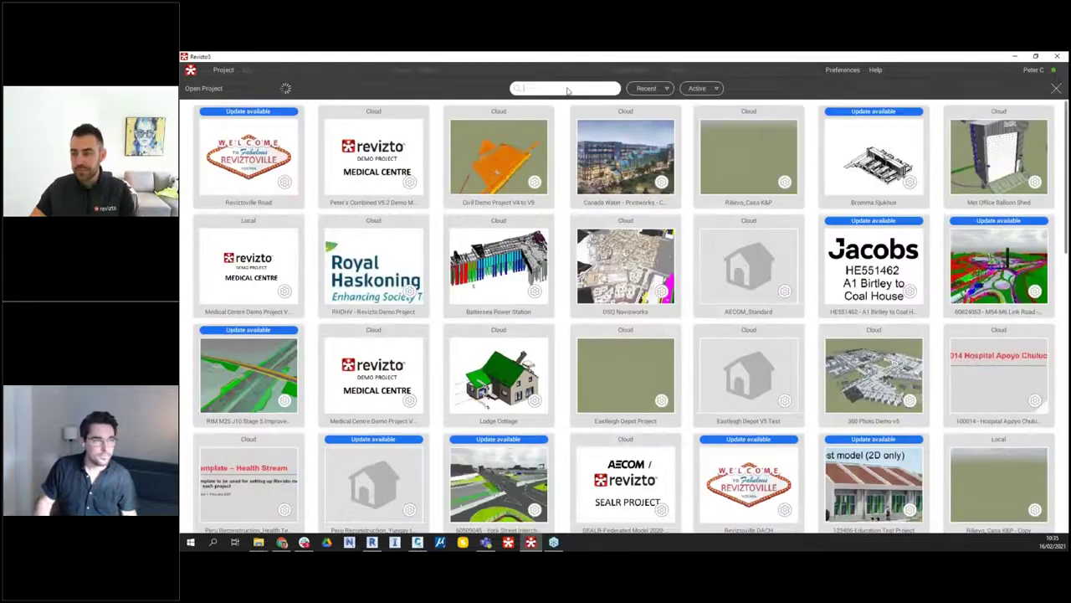
{"action": "left_click", "coordinate": [566, 88]}
{"action": "type", "text": "peru"}
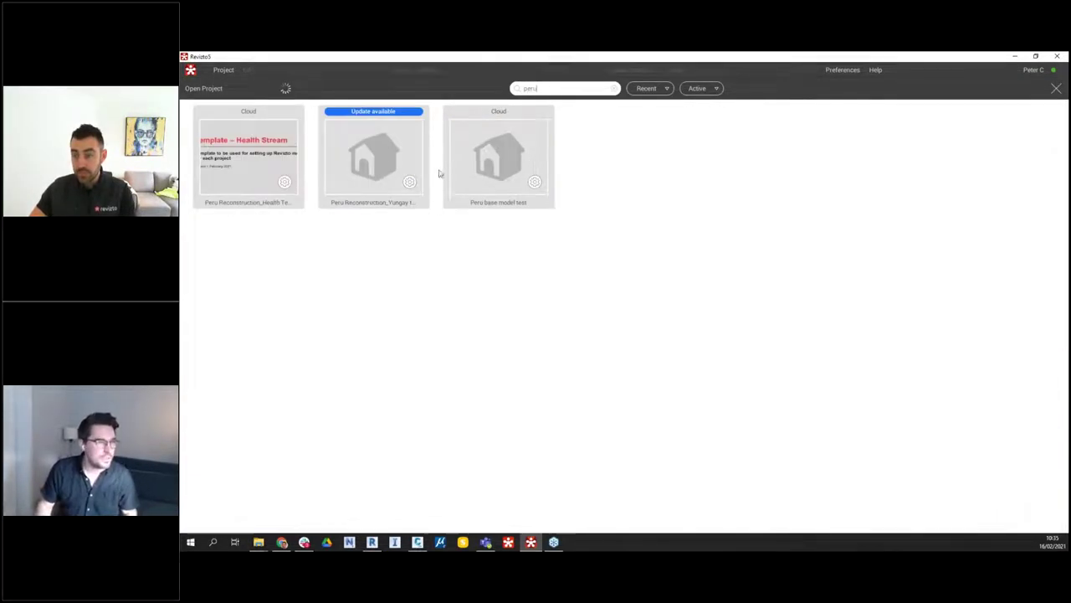
{"action": "left_click", "coordinate": [491, 156]}
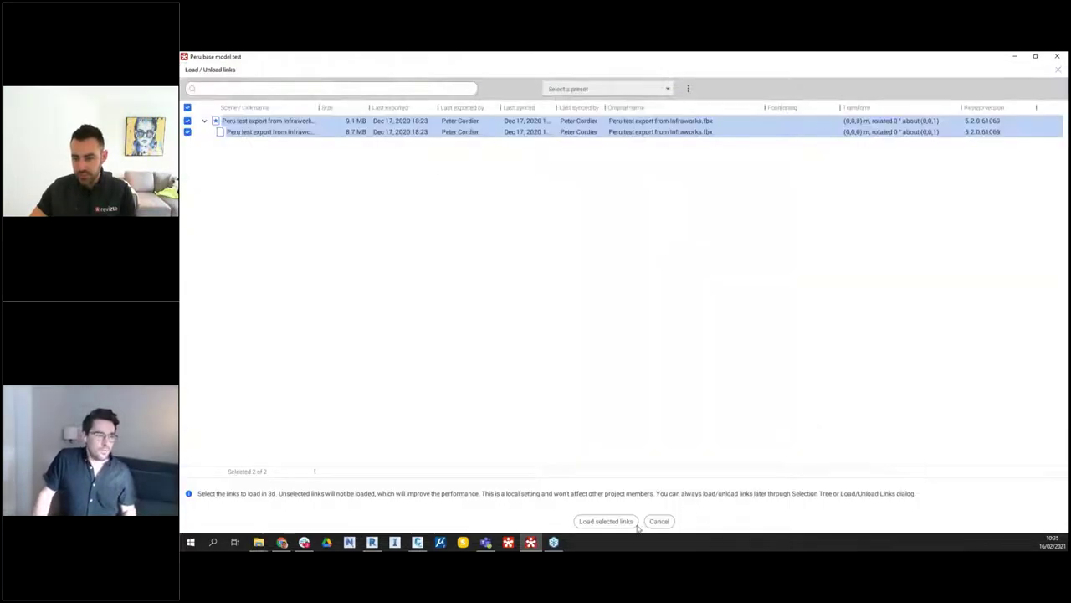
{"action": "left_click", "coordinate": [615, 520]}
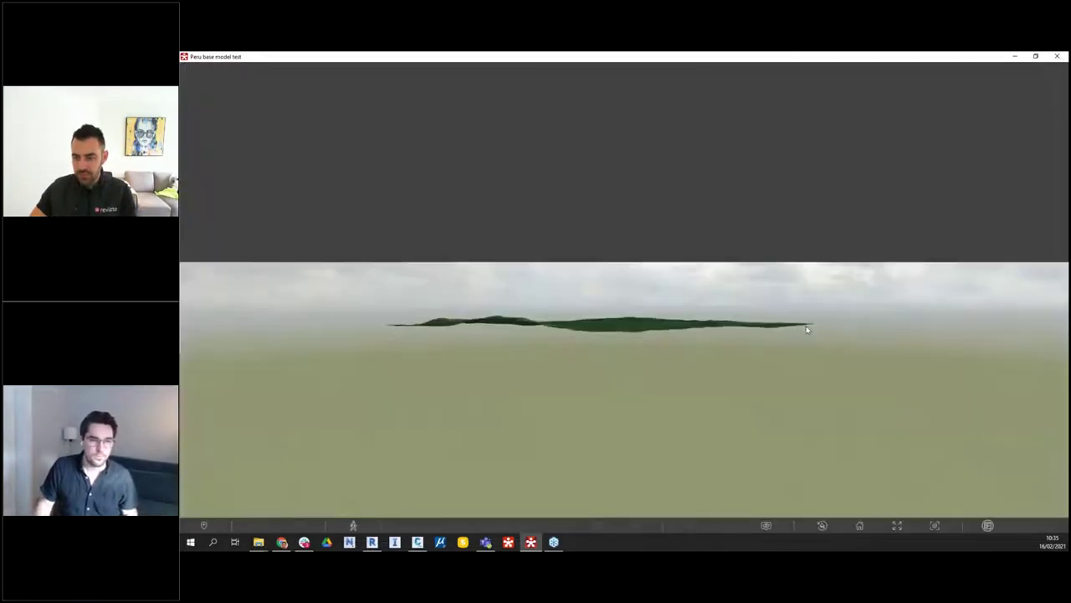
Examine the Peru terrain model's river, roads and hills from several viewpoints
{"action": "left_click_drag", "start_coordinate": [634, 318], "coordinate": [650, 439]}
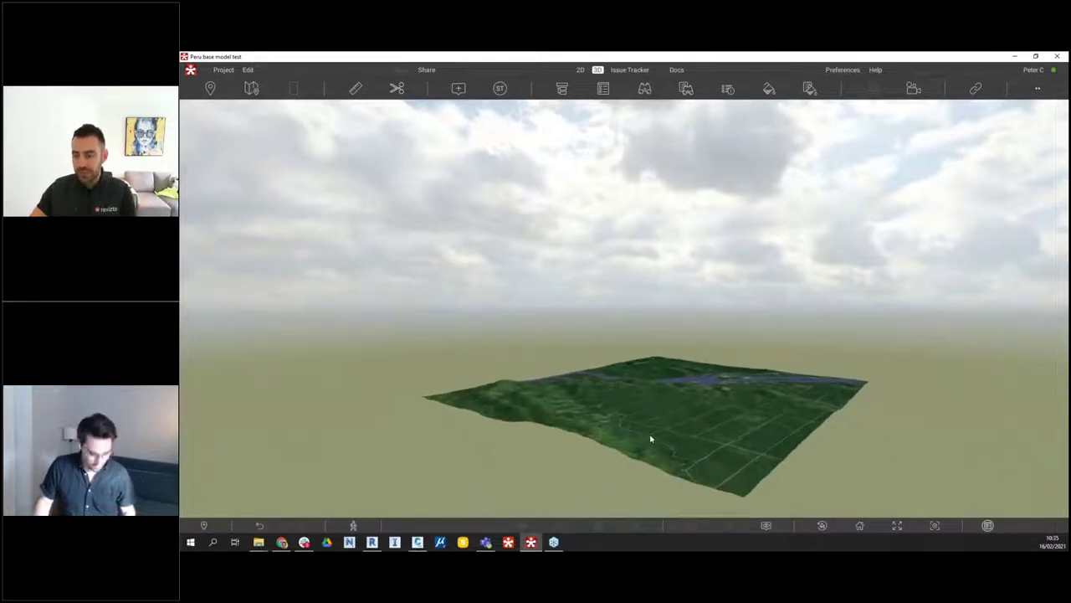
{"action": "double_click", "coordinate": [659, 392]}
{"action": "scroll", "coordinate": [664, 427], "scroll_direction": "down", "scroll_amount": 5}
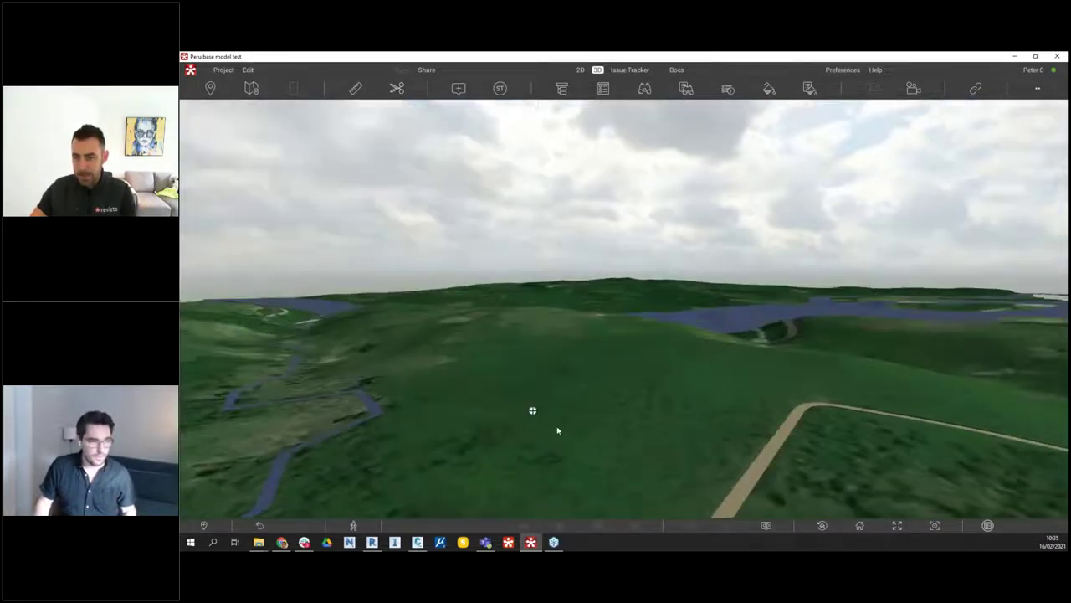
{"action": "scroll", "coordinate": [580, 439], "scroll_direction": "down", "scroll_amount": 5}
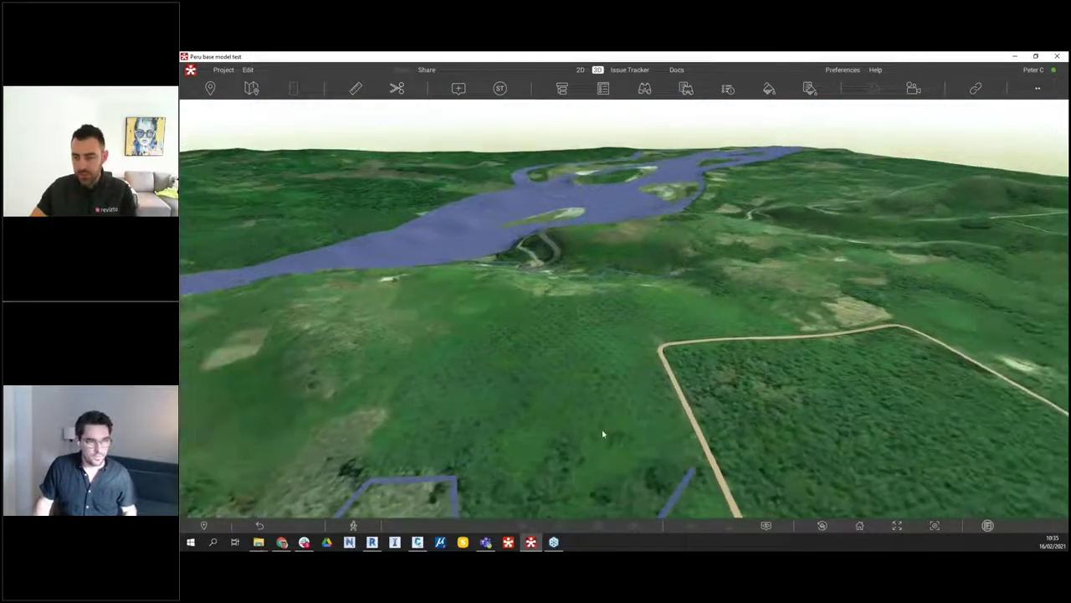
{"action": "mouse_move", "coordinate": [557, 423]}
{"action": "left_mouse_down"}
{"action": "mouse_move", "coordinate": [615, 400]}
{"action": "mouse_move", "coordinate": [717, 411]}
{"action": "mouse_move", "coordinate": [686, 421]}
{"action": "mouse_move", "coordinate": [603, 414]}
{"action": "mouse_move", "coordinate": [644, 422]}
{"action": "mouse_move", "coordinate": [679, 410]}
{"action": "left_mouse_up"}
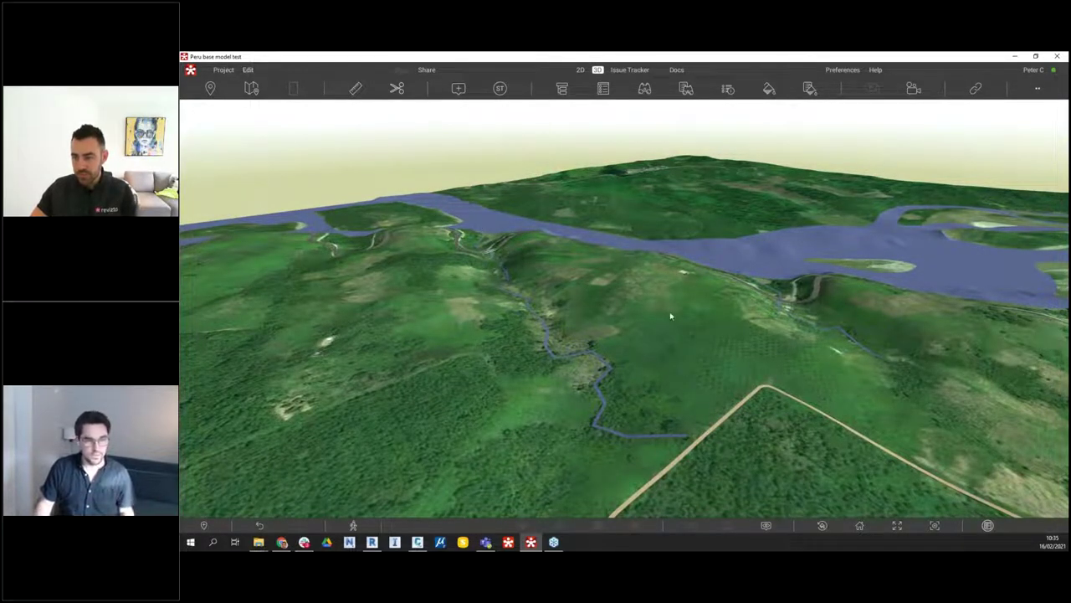
{"action": "scroll", "coordinate": [559, 431], "scroll_direction": "down", "scroll_amount": 3}
{"action": "scroll", "coordinate": [558, 427], "scroll_direction": "up", "scroll_amount": 5}
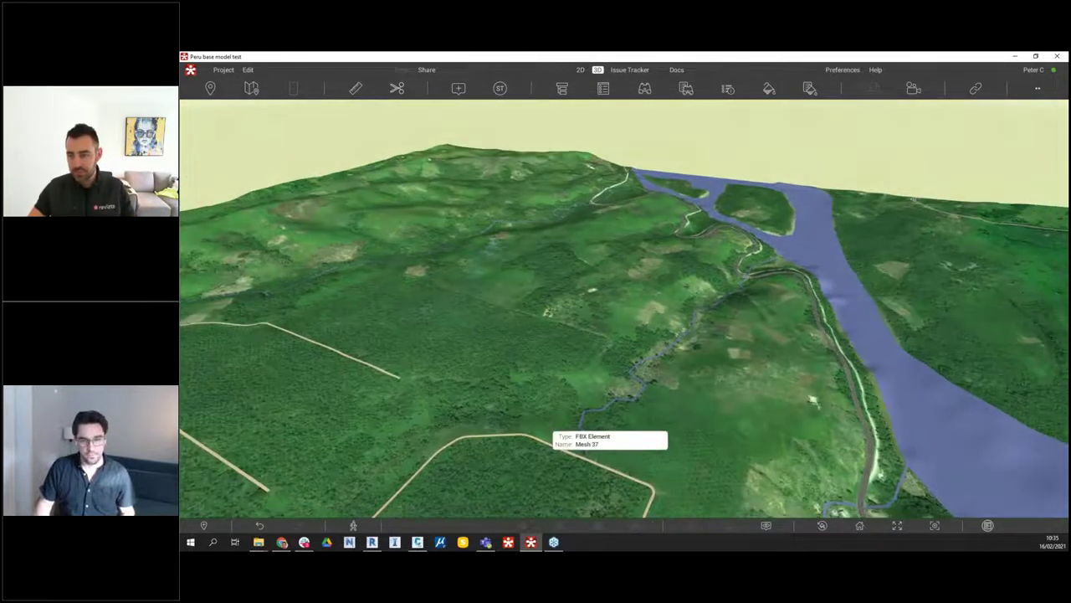
Review the Peru project's scenes and scheduler list, widening the scene name column to read the full file names
{"action": "left_click", "coordinate": [247, 70]}
{"action": "left_click", "coordinate": [285, 146]}
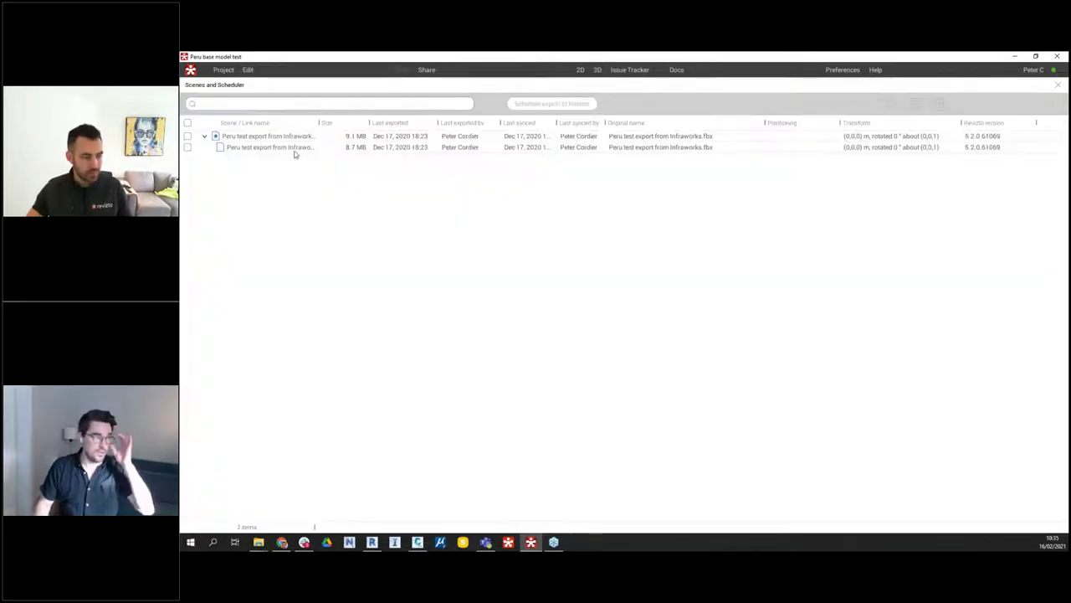
{"action": "double_click", "coordinate": [318, 124]}
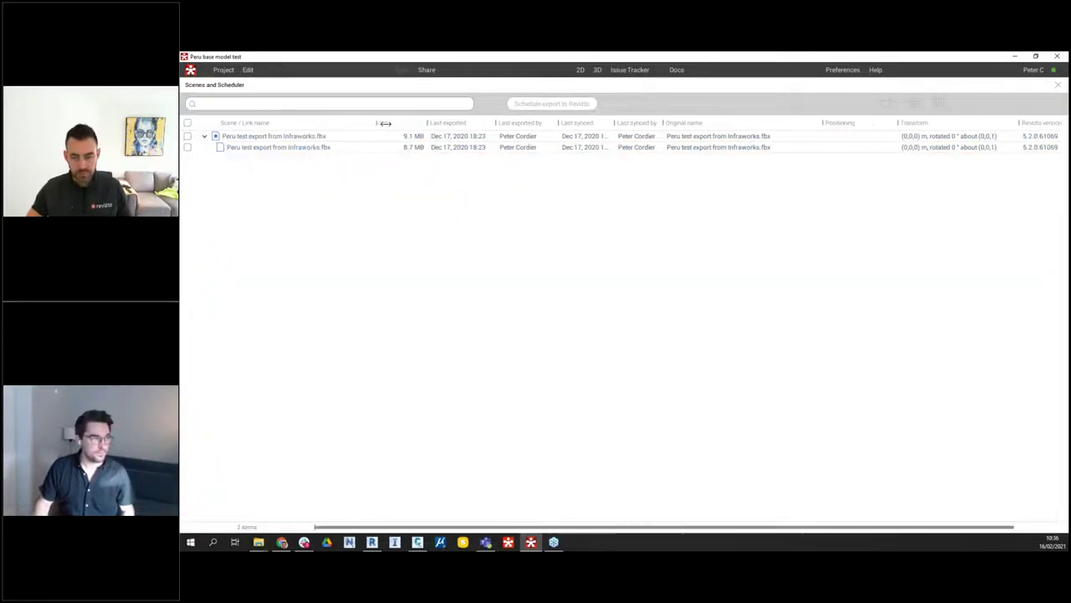
{"action": "left_click", "coordinate": [1058, 87]}
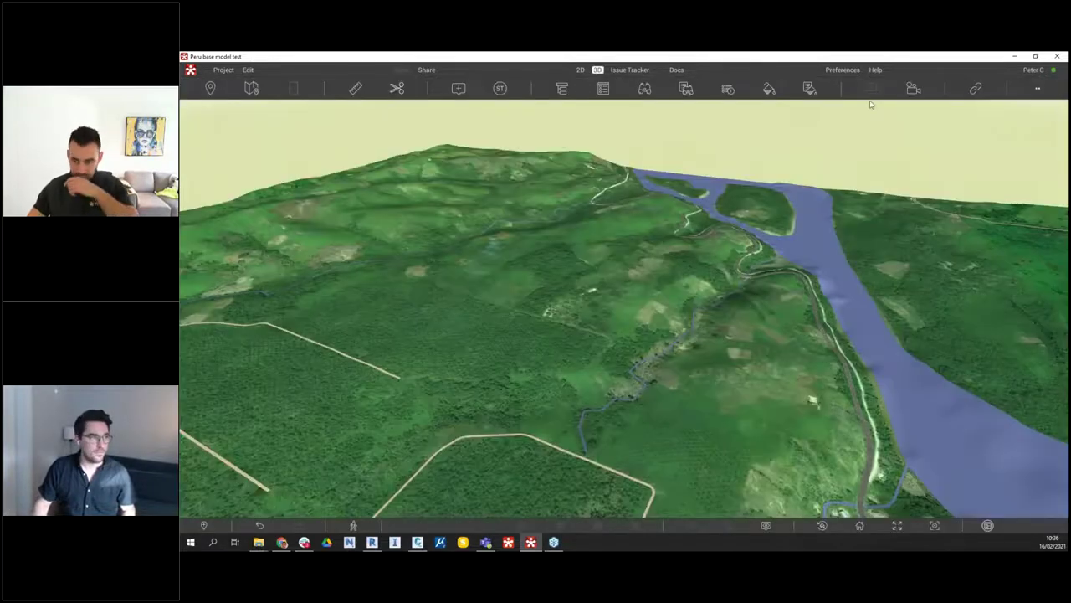
Review the file types supported for import, and leave the import without choosing a file
{"action": "left_click", "coordinate": [248, 70]}
{"action": "left_click", "coordinate": [223, 70]}
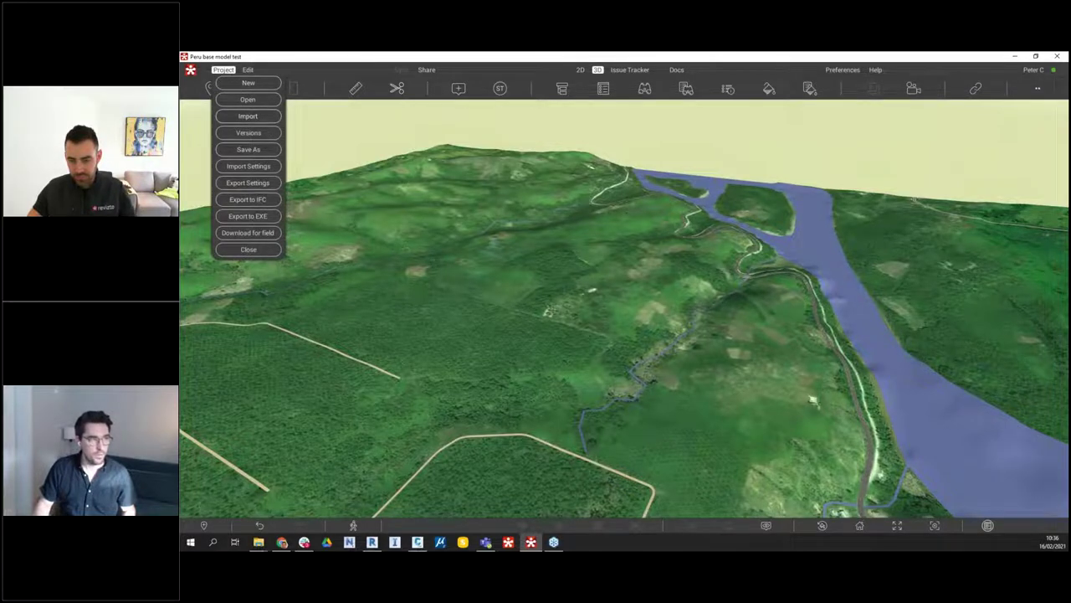
{"action": "left_click", "coordinate": [248, 116]}
{"action": "left_click", "coordinate": [820, 406]}
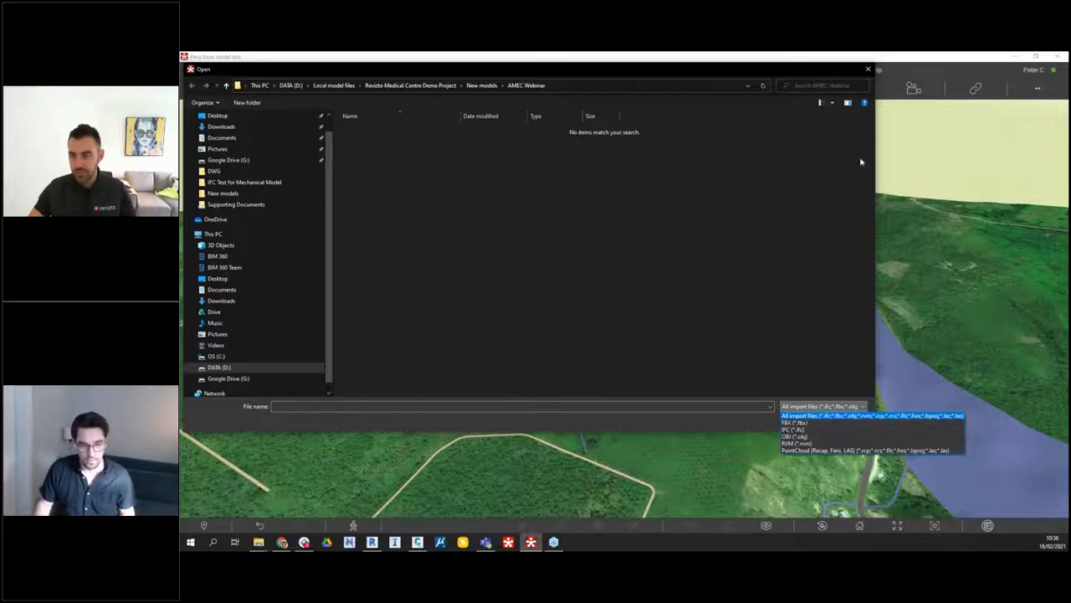
{"action": "left_click", "coordinate": [870, 74]}
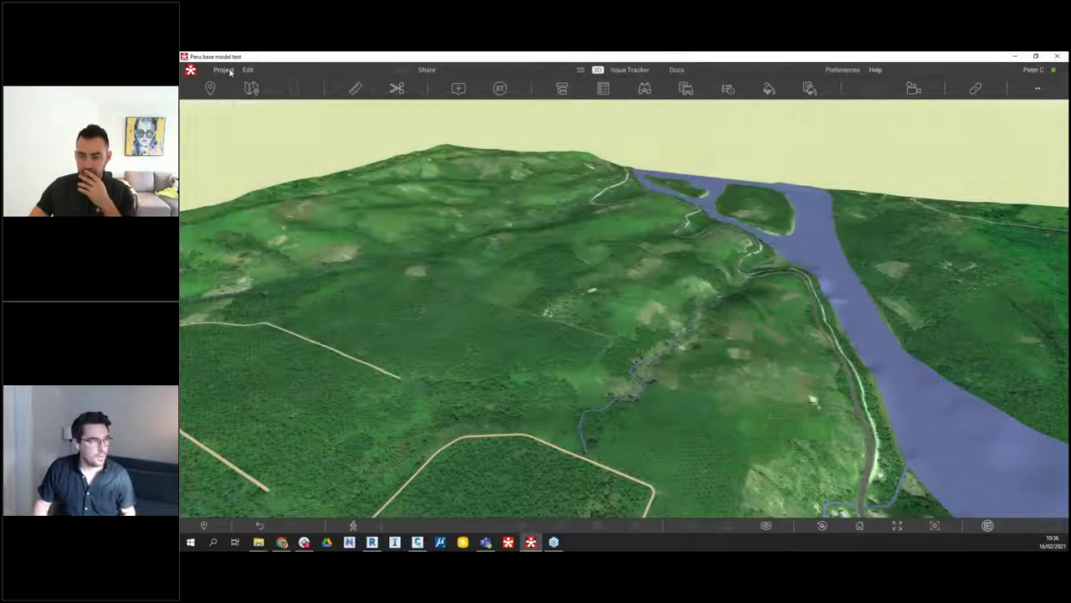
Close the Peru project and open Civil Demo Project V4 to V5 with all its links loaded
{"action": "left_click", "coordinate": [223, 70]}
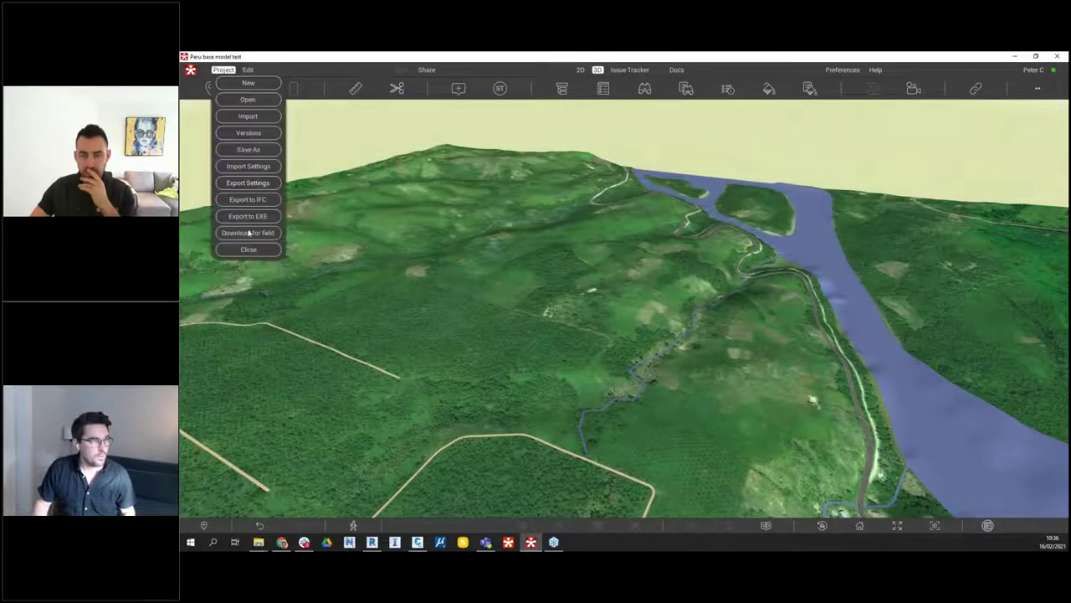
{"action": "left_click", "coordinate": [256, 251]}
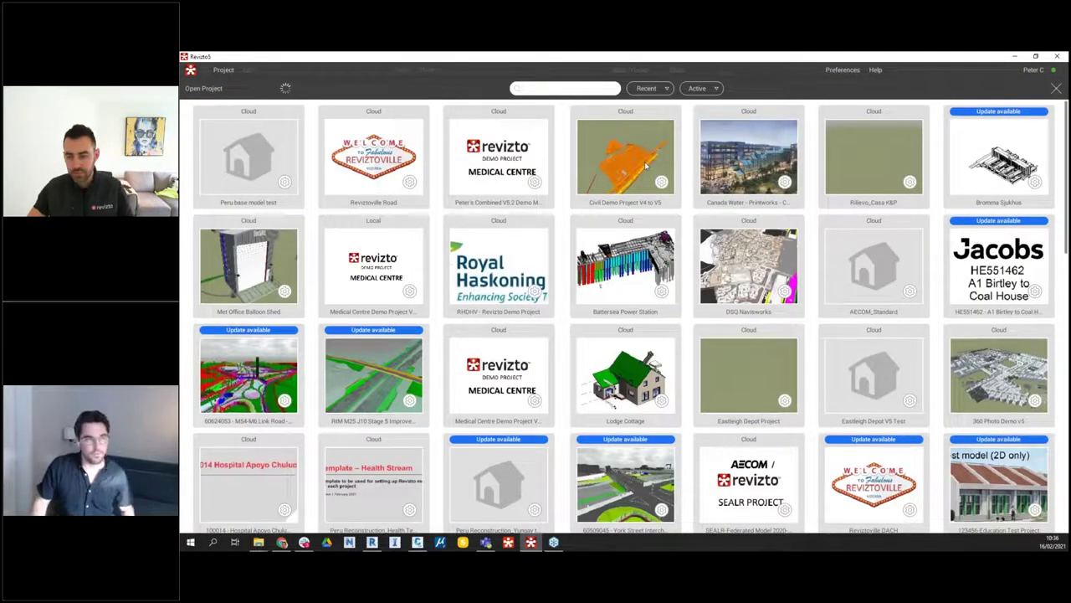
{"action": "left_click", "coordinate": [645, 167]}
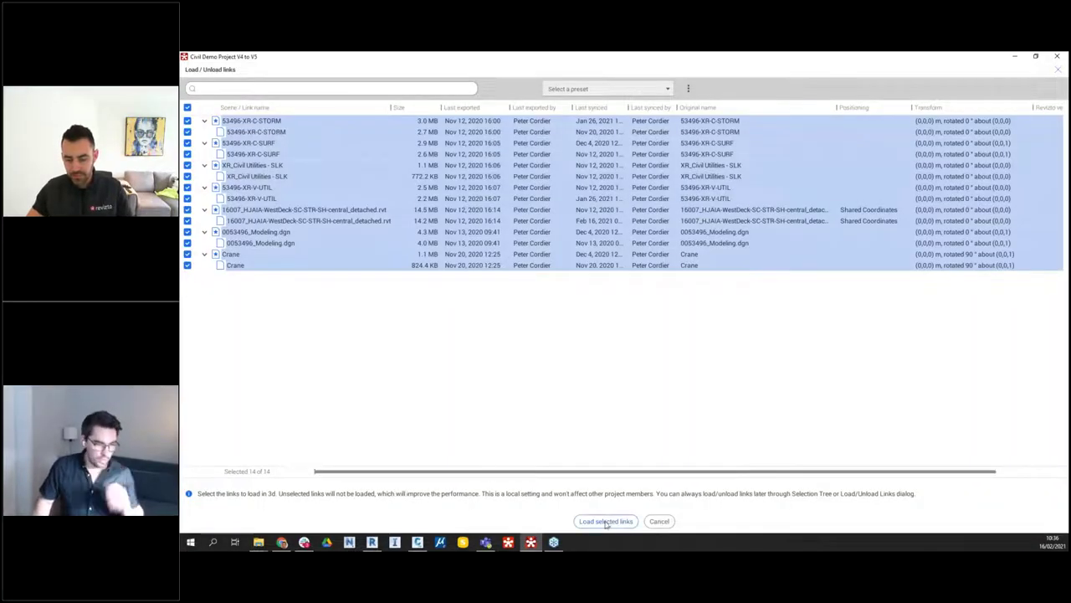
{"action": "left_click", "coordinate": [611, 522]}
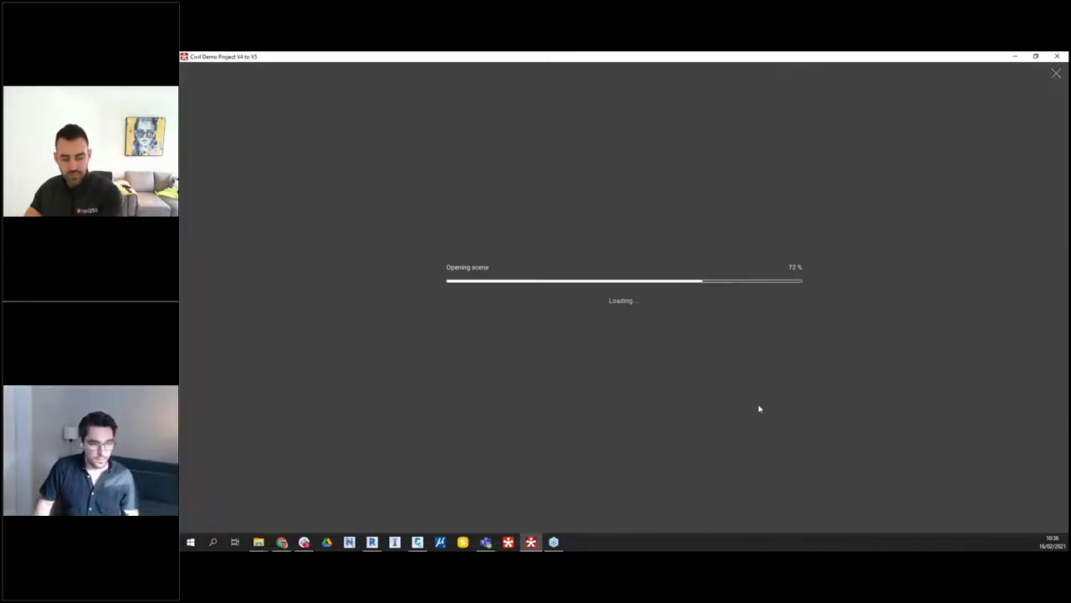
Switch to Civil 3D and review the Export to Revizto options for the 3D model and sheets, without exporting
{"action": "left_click", "coordinate": [417, 542]}
{"action": "scroll", "coordinate": [637, 291], "scroll_direction": "down", "scroll_amount": 4}
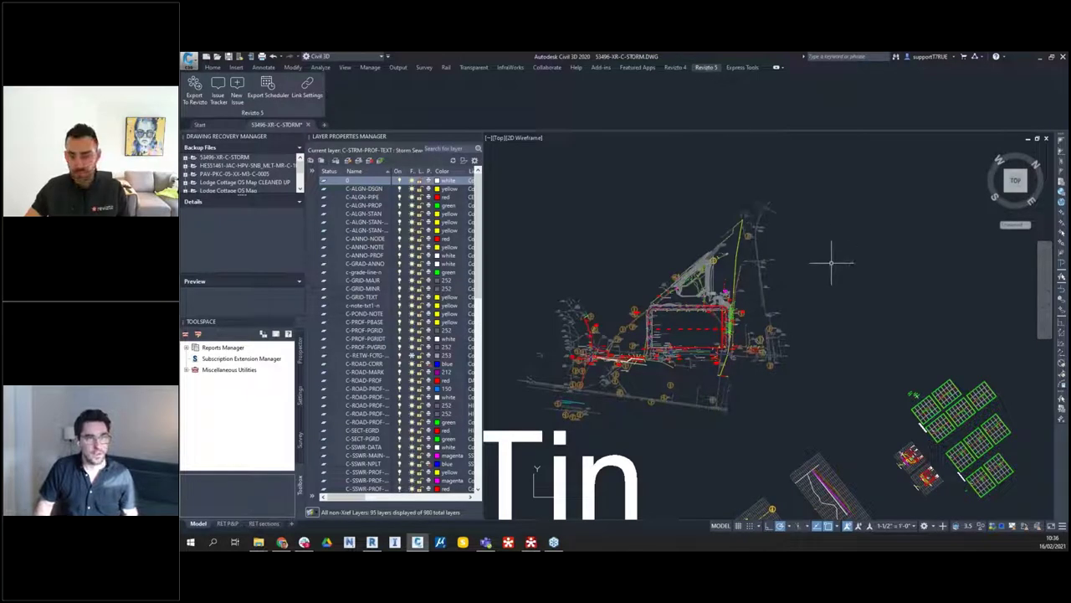
{"action": "mouse_move", "coordinate": [831, 264]}
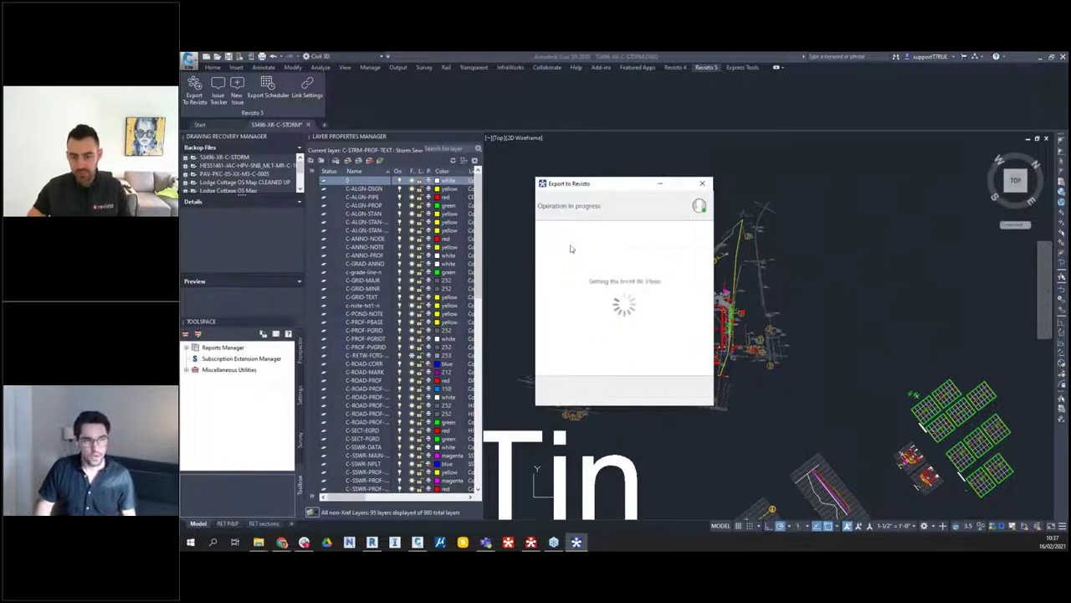
{"action": "left_click", "coordinate": [547, 236]}
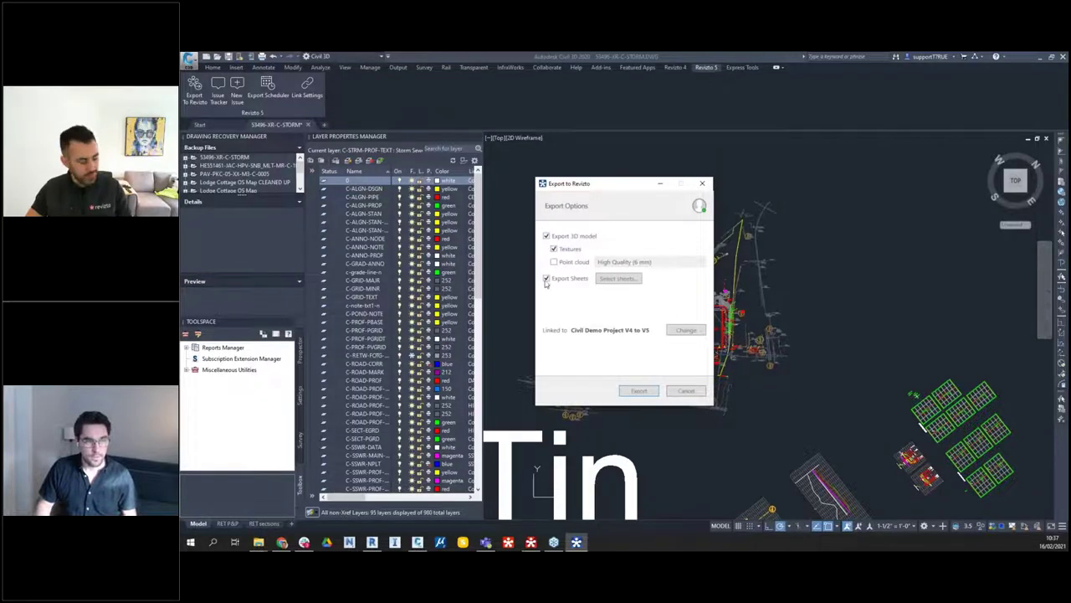
{"action": "left_click", "coordinate": [547, 278]}
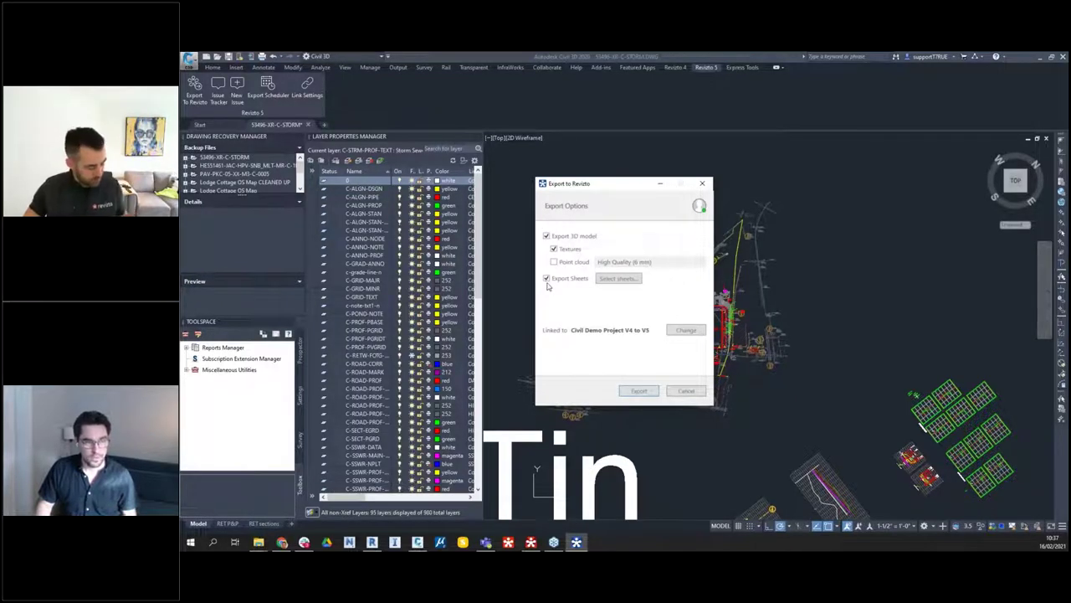
{"action": "left_click", "coordinate": [702, 185]}
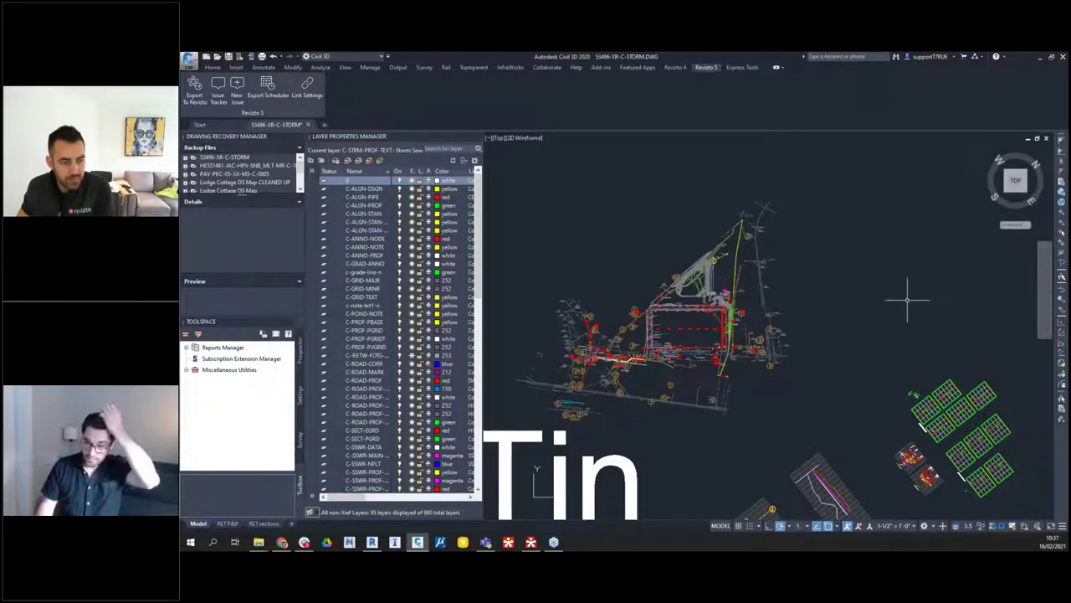
Examine the storm drawing's site layout and drainage network in Civil 3D, both close up and as a whole
{"action": "scroll", "coordinate": [951, 363], "scroll_direction": "down", "scroll_amount": 2}
{"action": "scroll", "coordinate": [816, 326], "scroll_direction": "up", "scroll_amount": 4}
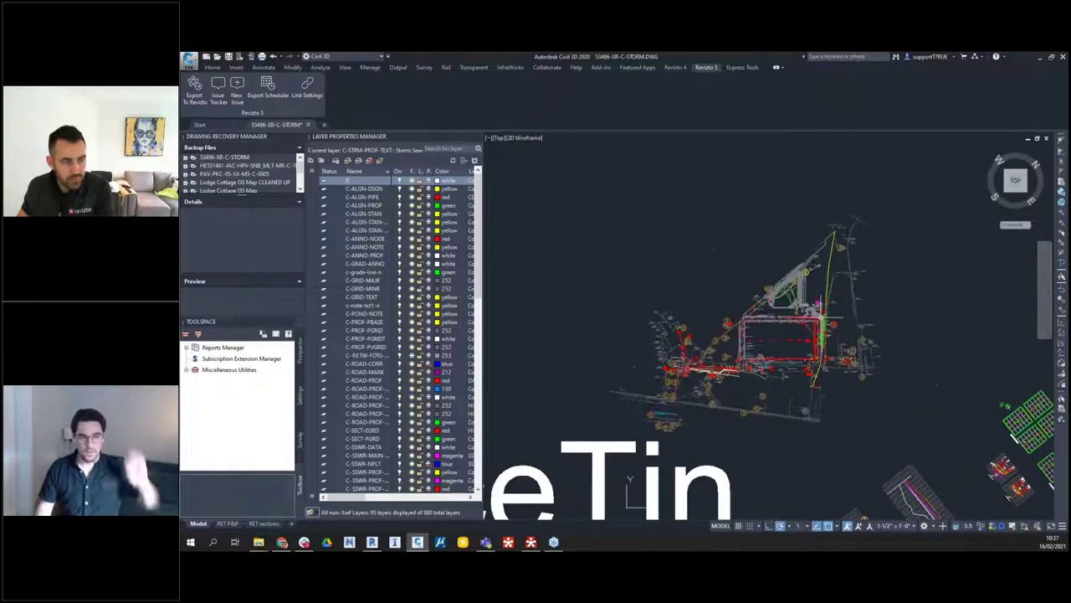
{"action": "scroll", "coordinate": [764, 360], "scroll_direction": "up", "scroll_amount": 2}
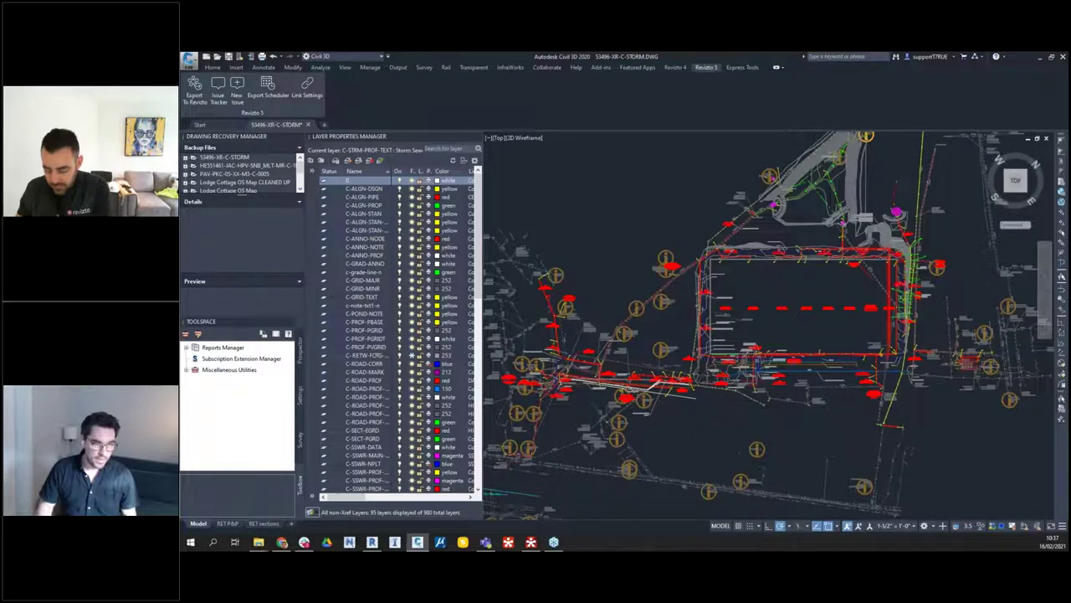
{"action": "scroll", "coordinate": [692, 349], "scroll_direction": "down", "scroll_amount": 2}
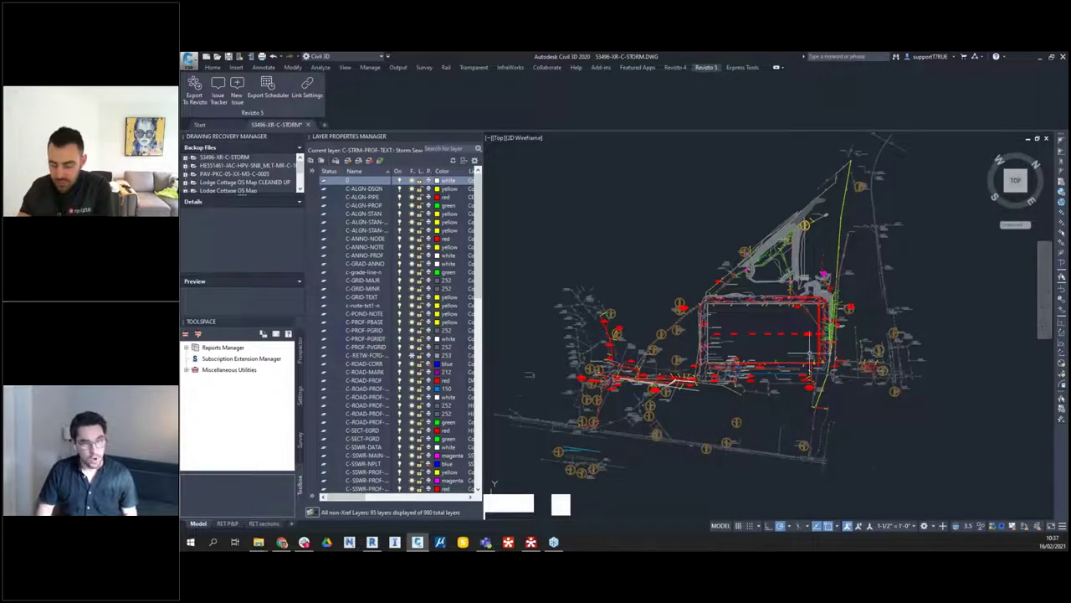
{"action": "scroll", "coordinate": [810, 353], "scroll_direction": "down", "scroll_amount": 2}
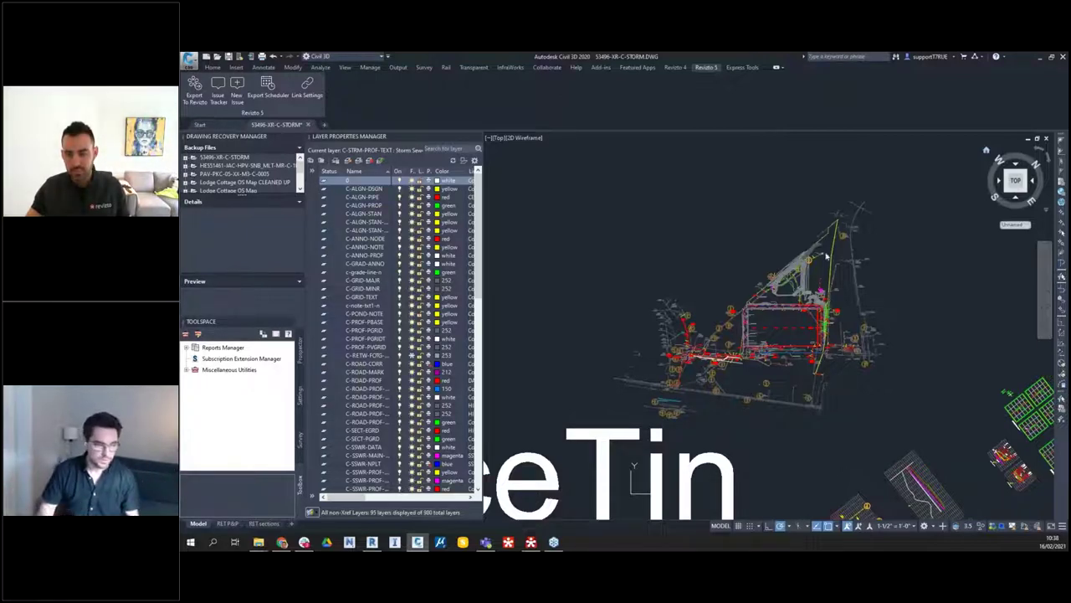
Switch back to Revizto and isolate the 53496-XR-C-STORM, 53496-XR-C-SURF, XR_Civil Utilities - SLK and 53496-XR-V-UTIL models
{"action": "left_click", "coordinate": [531, 542]}
{"action": "left_click_drag", "start_coordinate": [724, 419], "coordinate": [718, 371]}
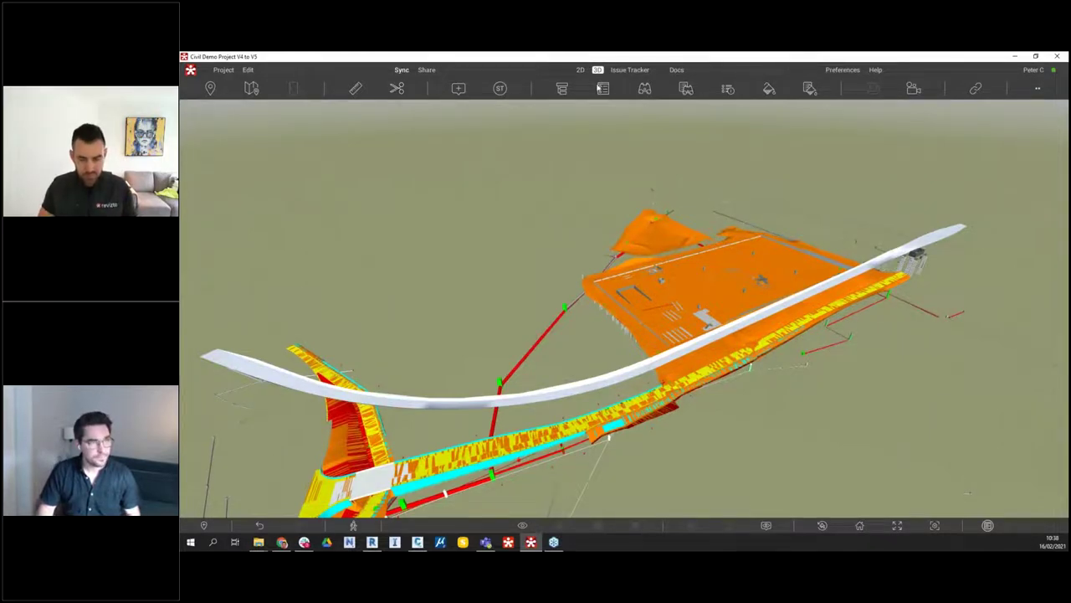
{"action": "left_click", "coordinate": [563, 89]}
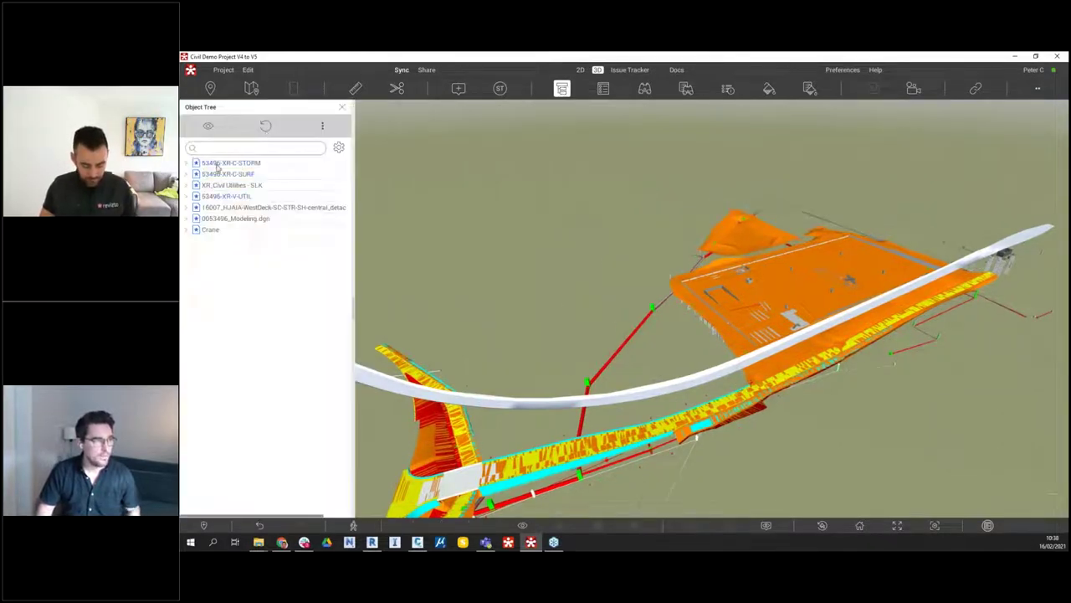
{"action": "left_click", "coordinate": [217, 164]}
{"action": "left_click", "coordinate": [216, 174], "text": "ctrl"}
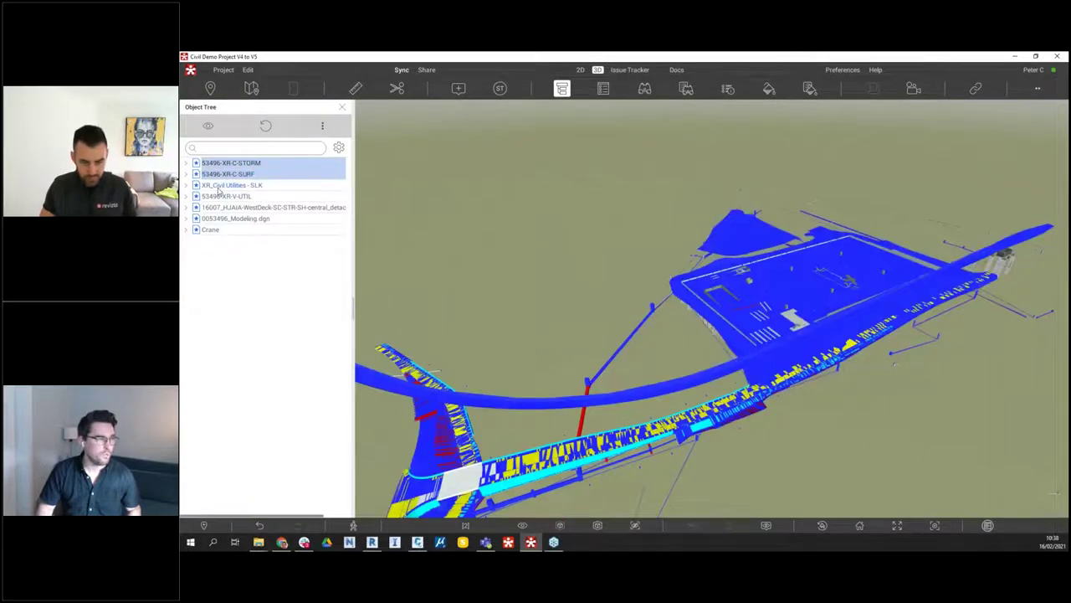
{"action": "left_click", "coordinate": [216, 185], "text": "ctrl"}
{"action": "left_click", "coordinate": [218, 196], "text": "ctrl"}
{"action": "right_click", "coordinate": [219, 196]}
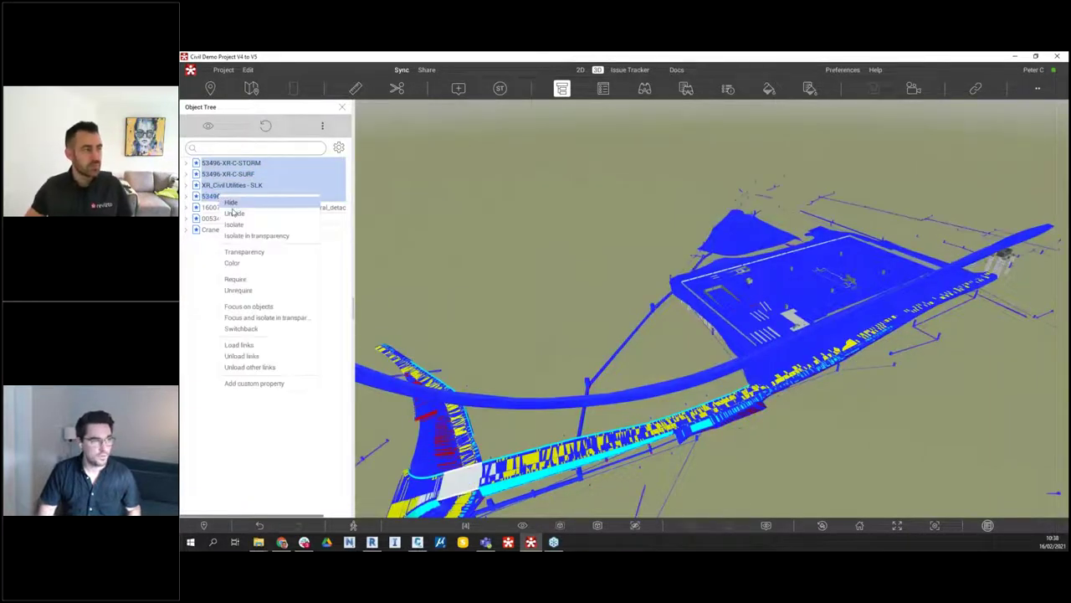
{"action": "left_click", "coordinate": [234, 224]}
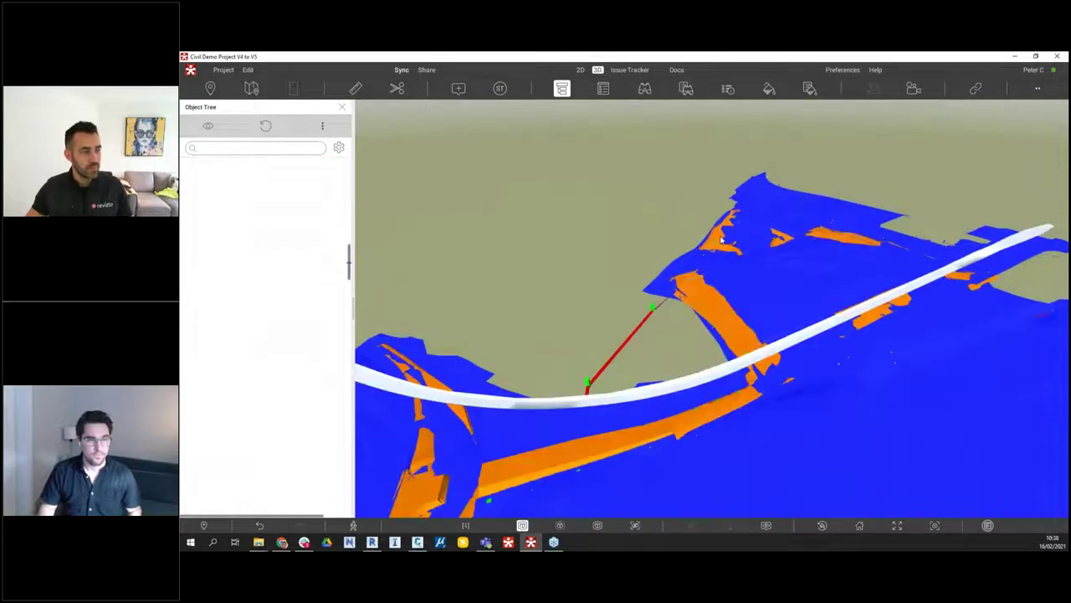
{"action": "left_click", "coordinate": [875, 461]}
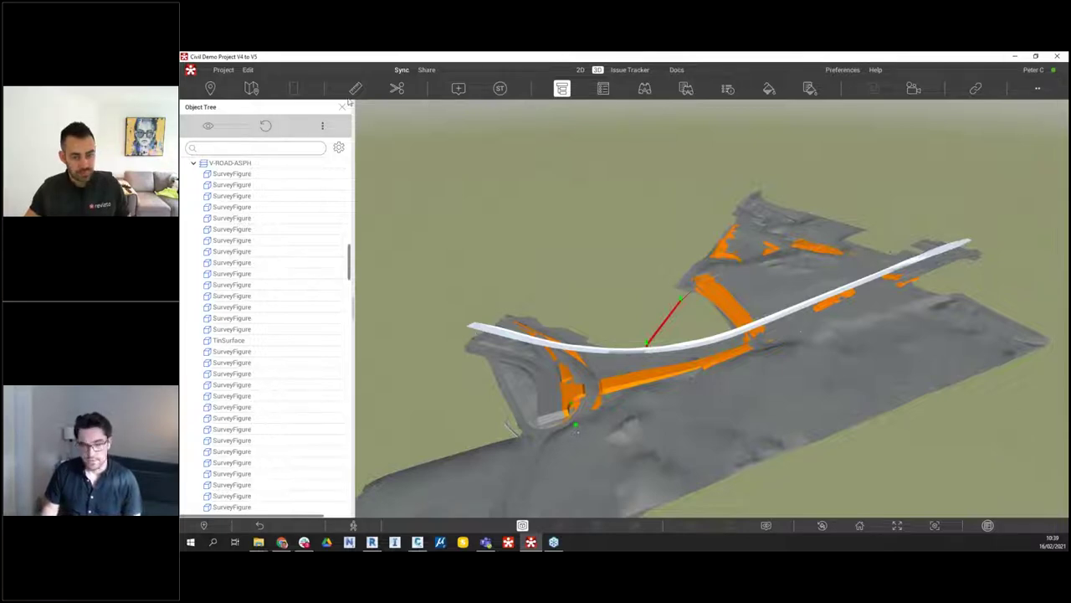
Close the civil project without syncing and open the Combined V5.2 Demo Model project with all its links loaded
{"action": "left_click", "coordinate": [224, 73]}
{"action": "left_click", "coordinate": [244, 243]}
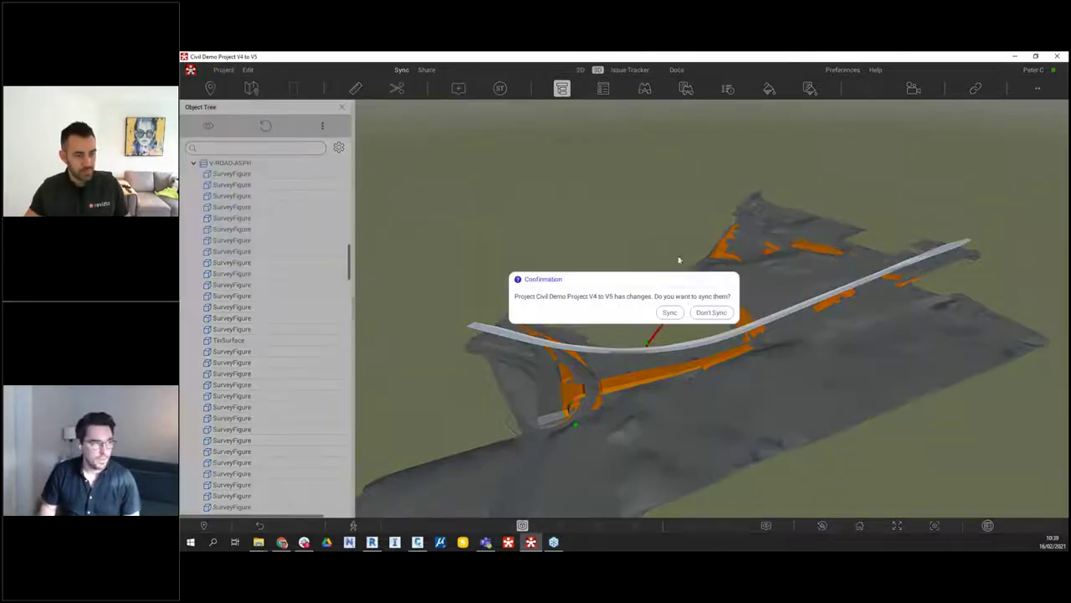
{"action": "left_click", "coordinate": [711, 313]}
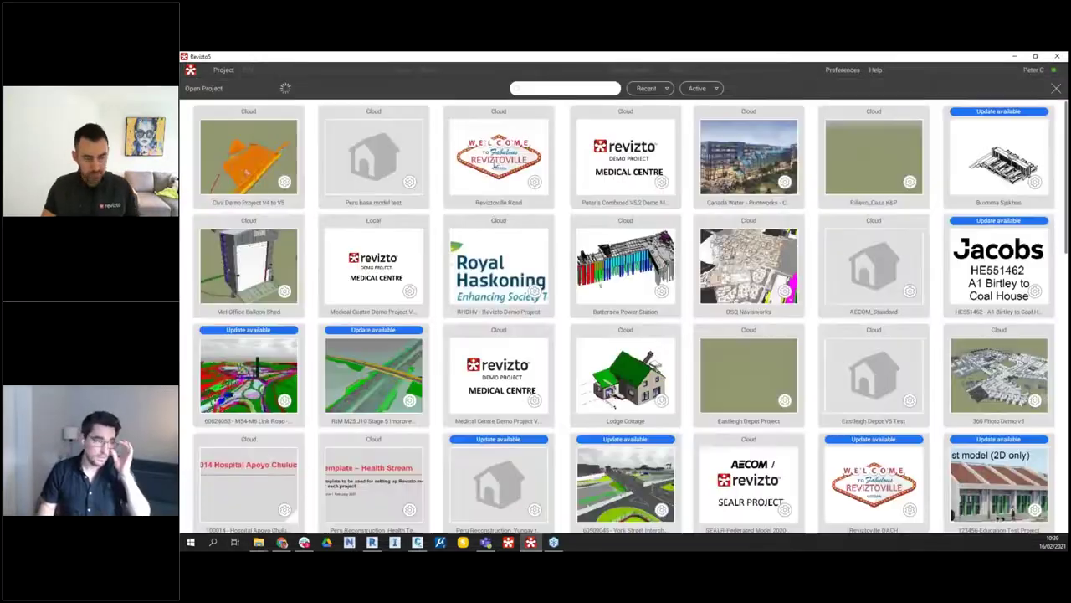
{"action": "left_click", "coordinate": [628, 159]}
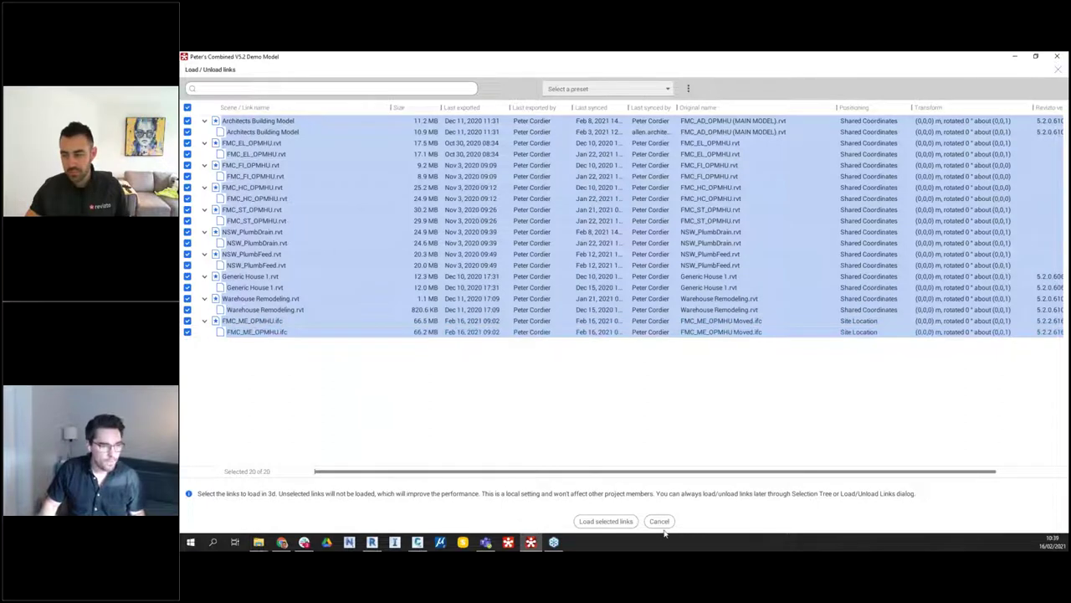
{"action": "left_click", "coordinate": [611, 521]}
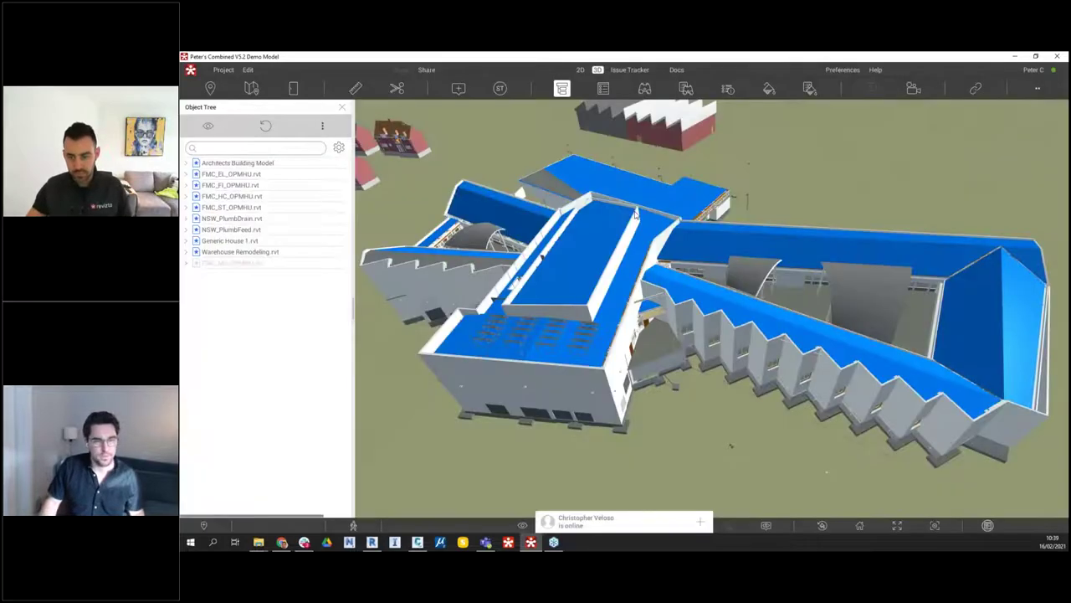
Delete the FMC_ME_OPMHU.ifc scene from the project, load all remaining links, and return to the 3D building
{"action": "left_click", "coordinate": [248, 69]}
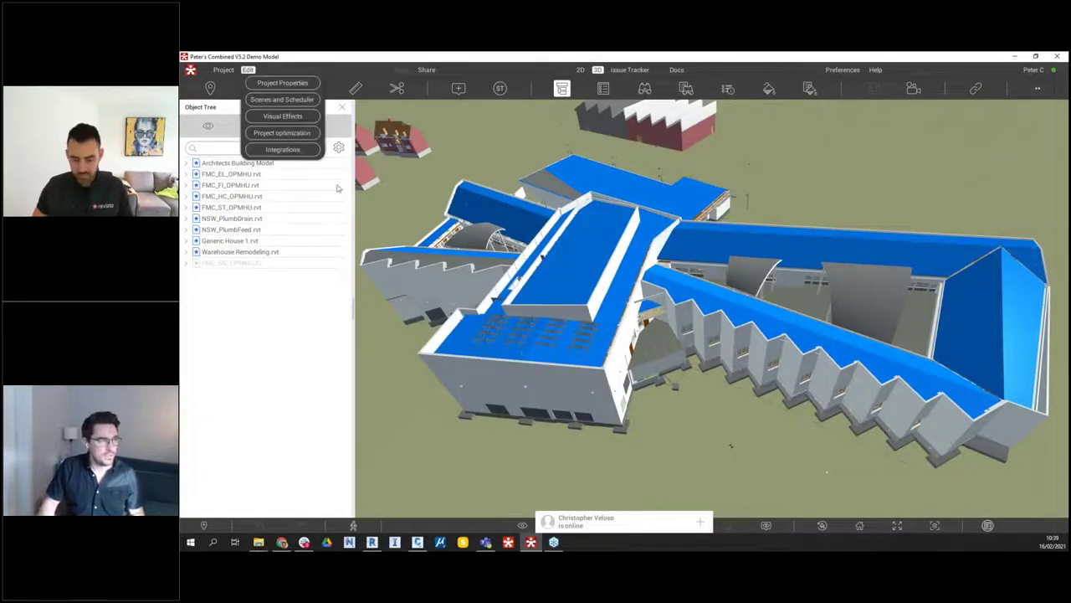
{"action": "left_click", "coordinate": [278, 99]}
{"action": "left_click", "coordinate": [187, 335]}
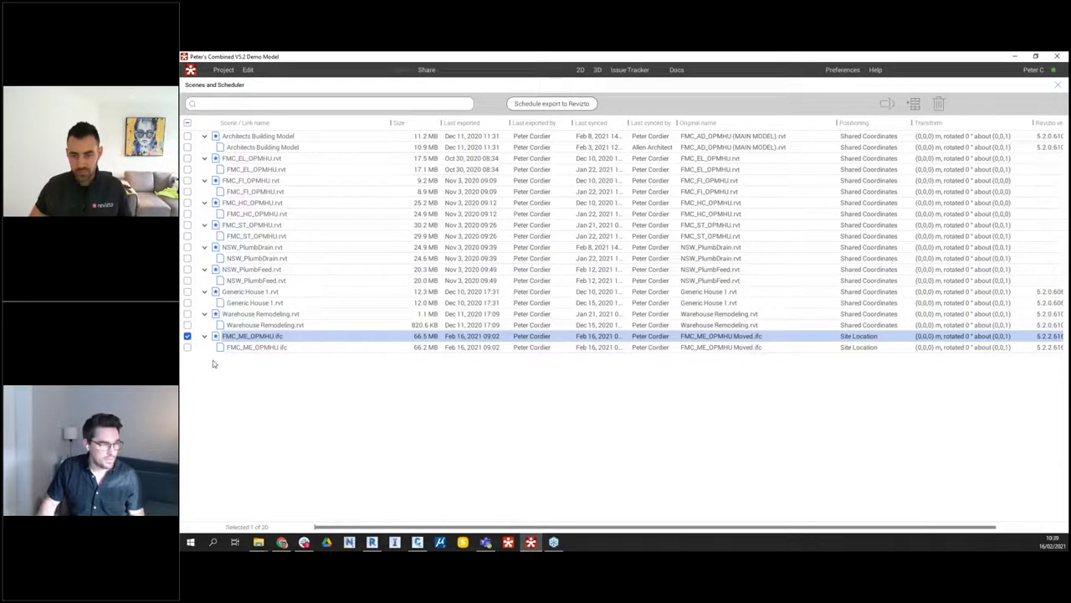
{"action": "left_click", "coordinate": [939, 104]}
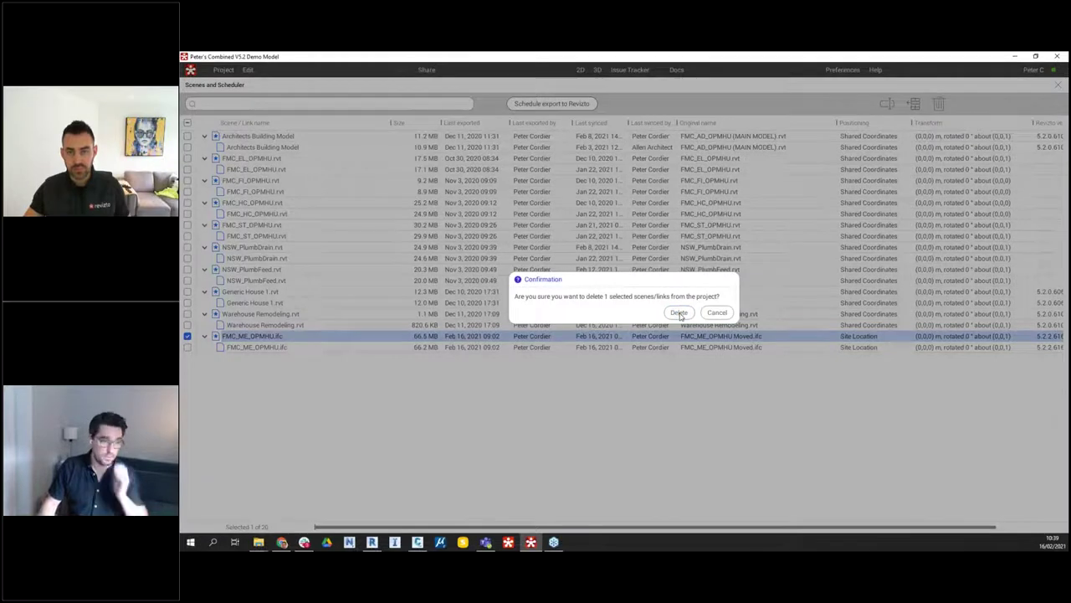
{"action": "left_click", "coordinate": [679, 313]}
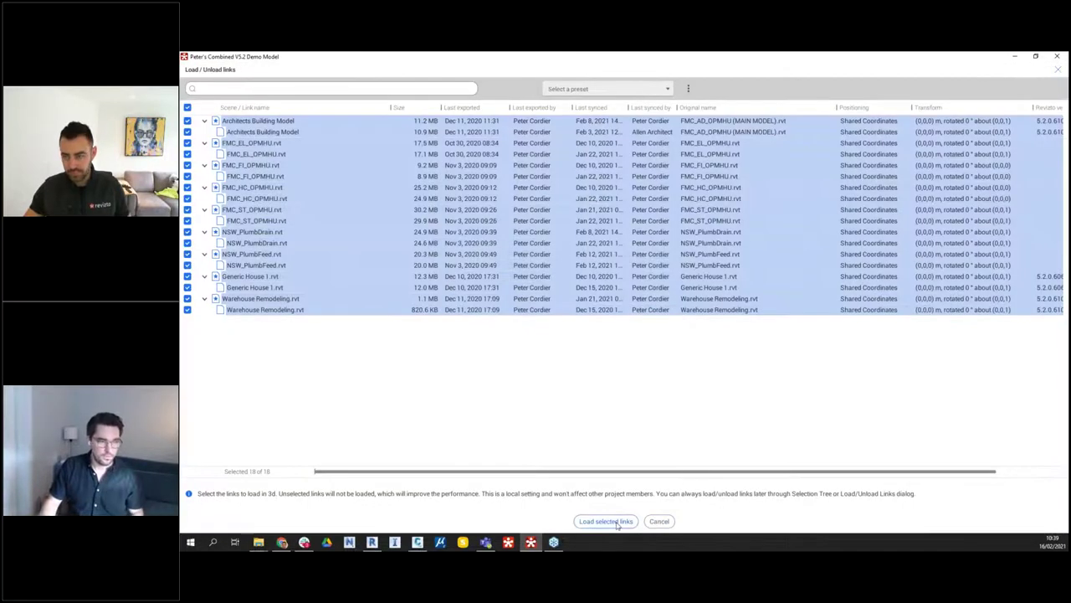
{"action": "key", "text": "Return"}
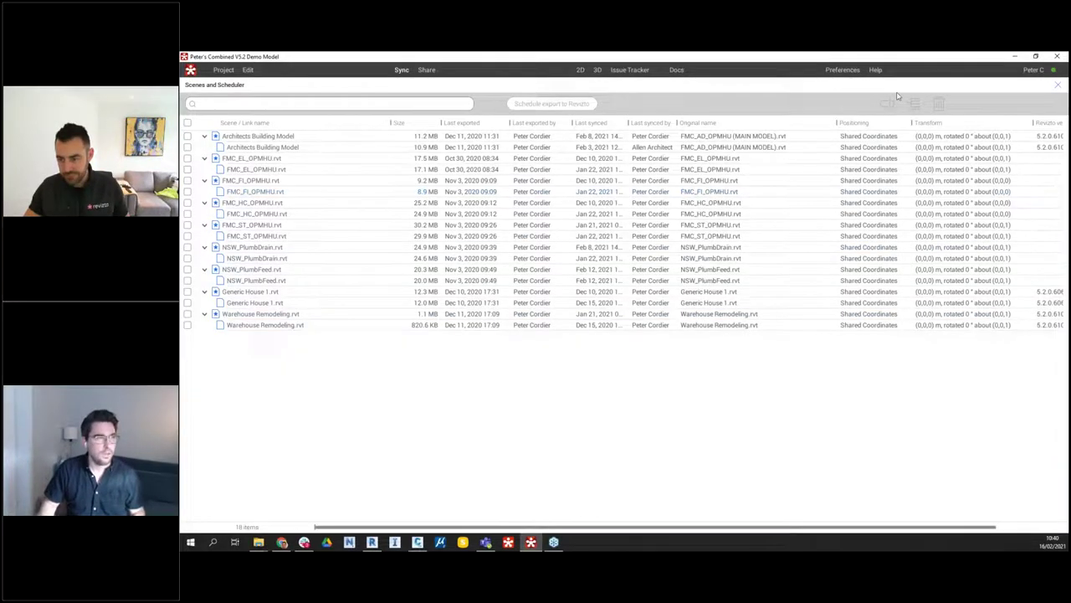
{"action": "left_click", "coordinate": [1058, 87]}
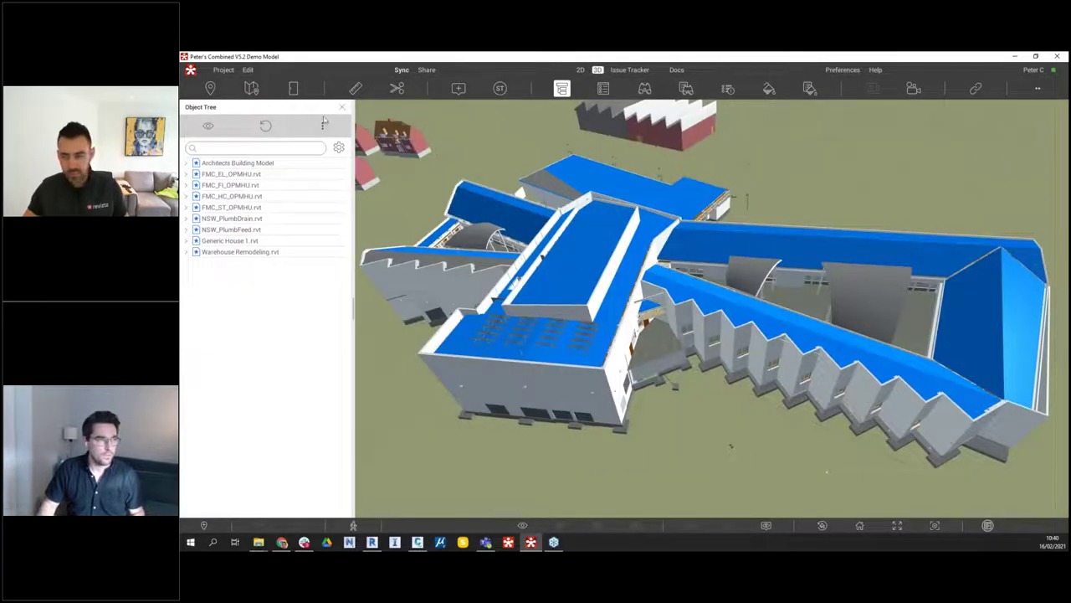
Choose FMC_ME_OPMHU Moved.ifc from the IFC Test for Mechanical Model folder for import into the project
{"action": "left_click", "coordinate": [342, 110]}
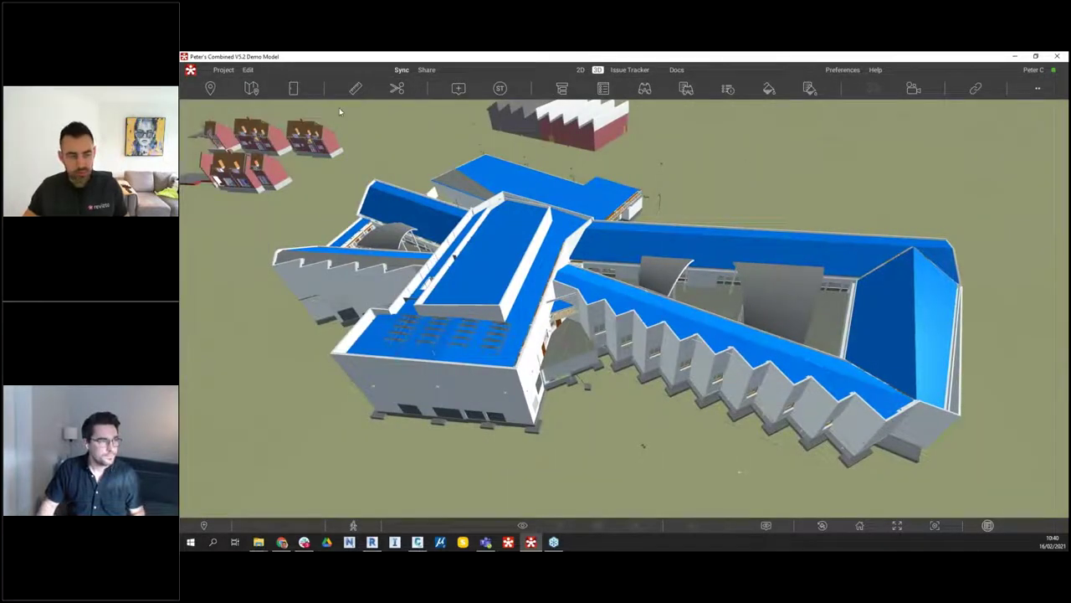
{"action": "left_click", "coordinate": [223, 70]}
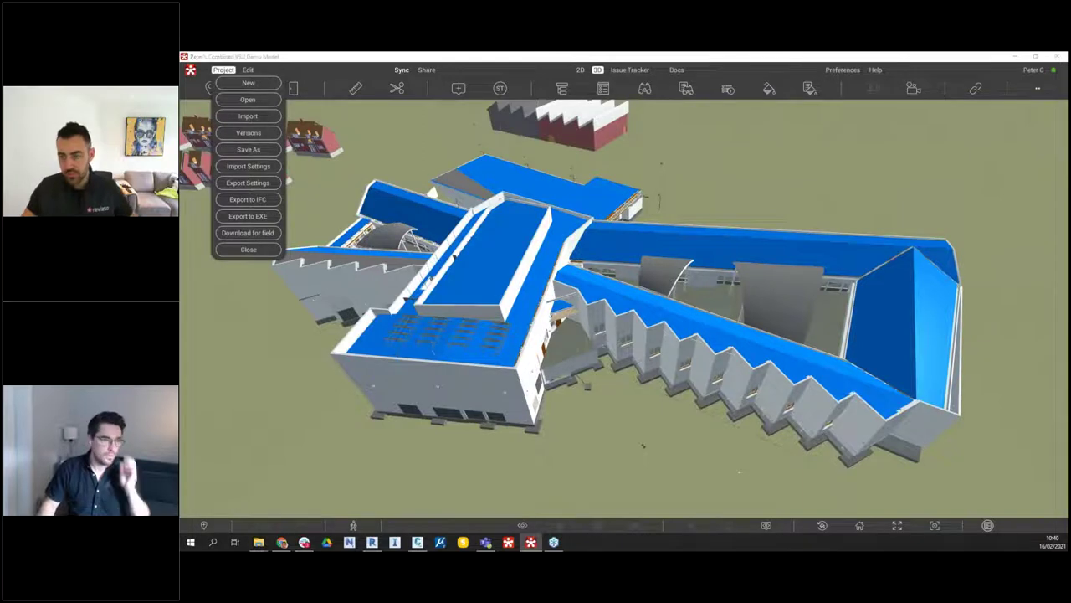
{"action": "left_click", "coordinate": [250, 121]}
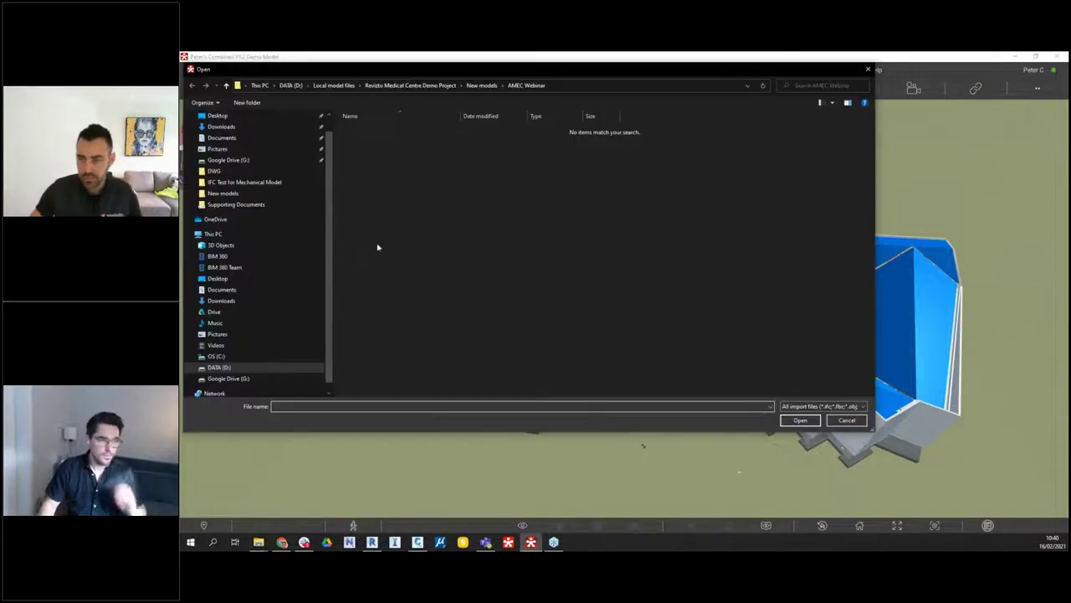
{"action": "left_click", "coordinate": [483, 87]}
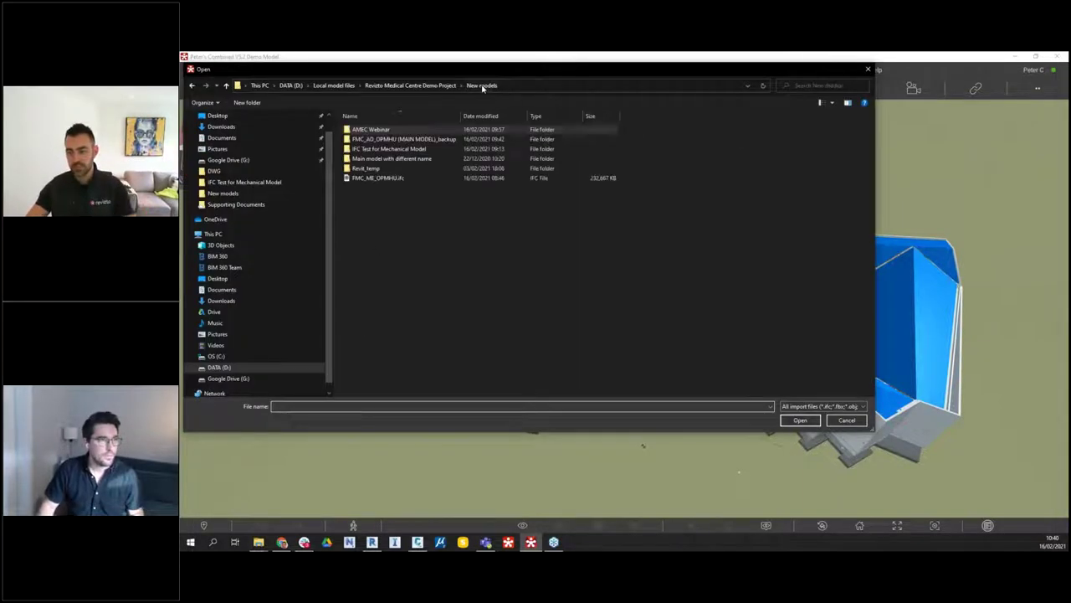
{"action": "double_click", "coordinate": [386, 150]}
{"action": "left_click", "coordinate": [394, 130]}
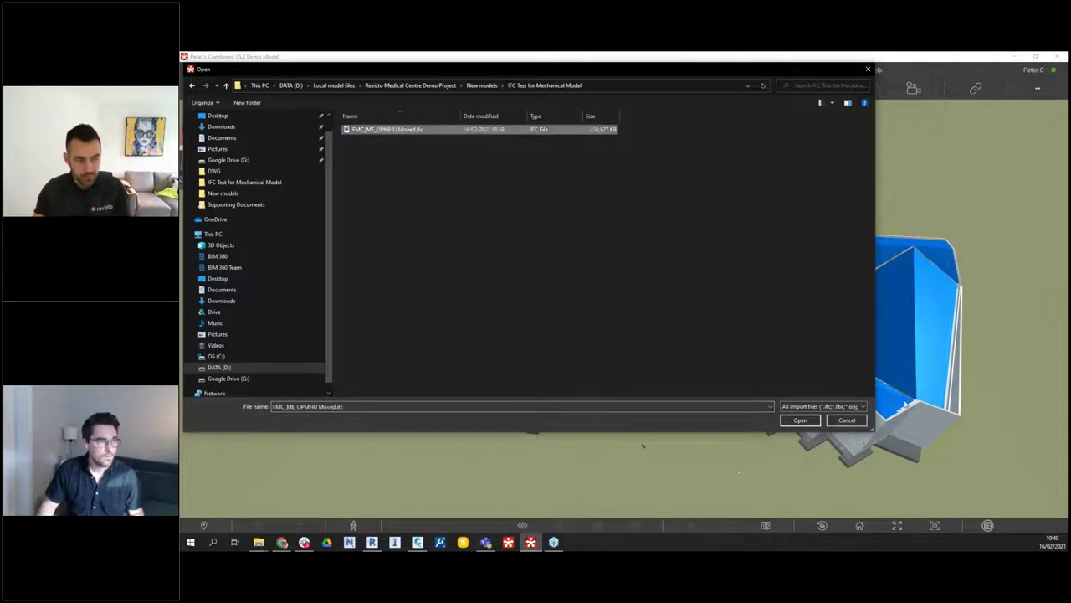
{"action": "left_click", "coordinate": [797, 420]}
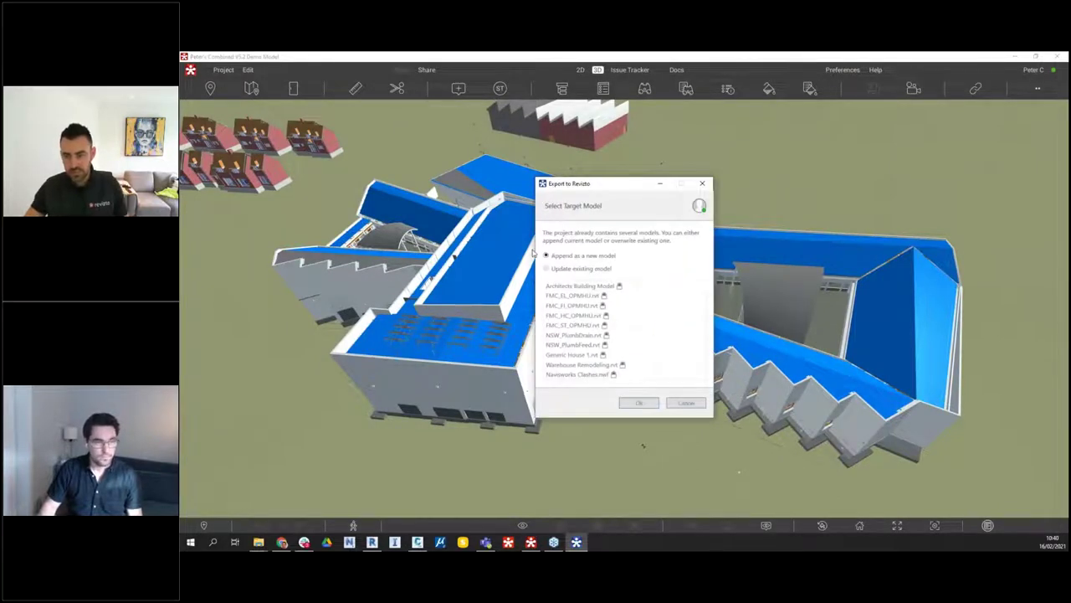
Import the chosen IFC file appended as a new model and load all the project's links
{"action": "left_click", "coordinate": [637, 402]}
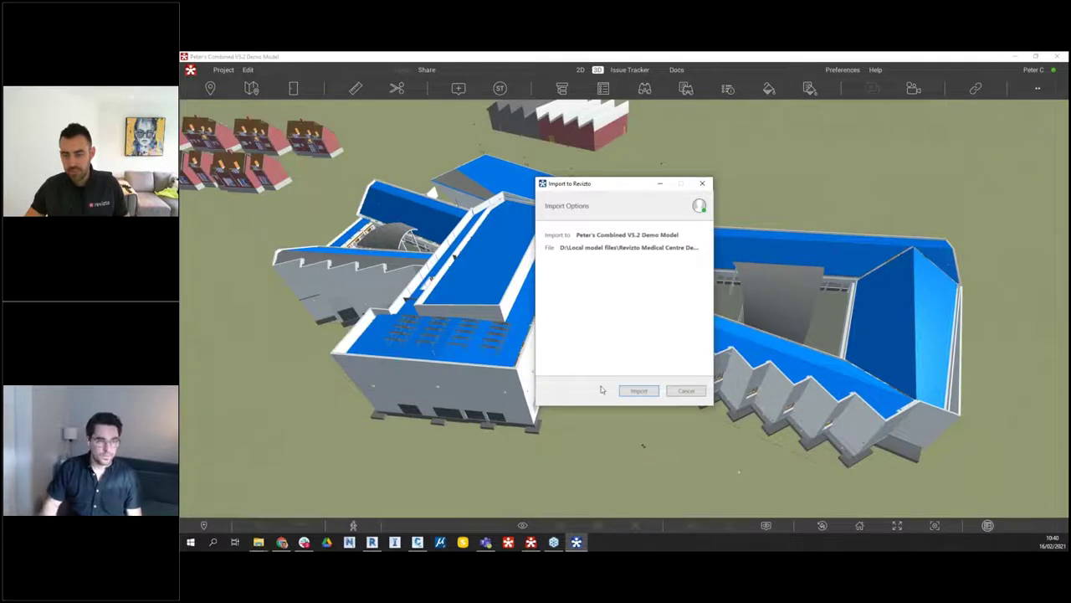
{"action": "left_click", "coordinate": [640, 391]}
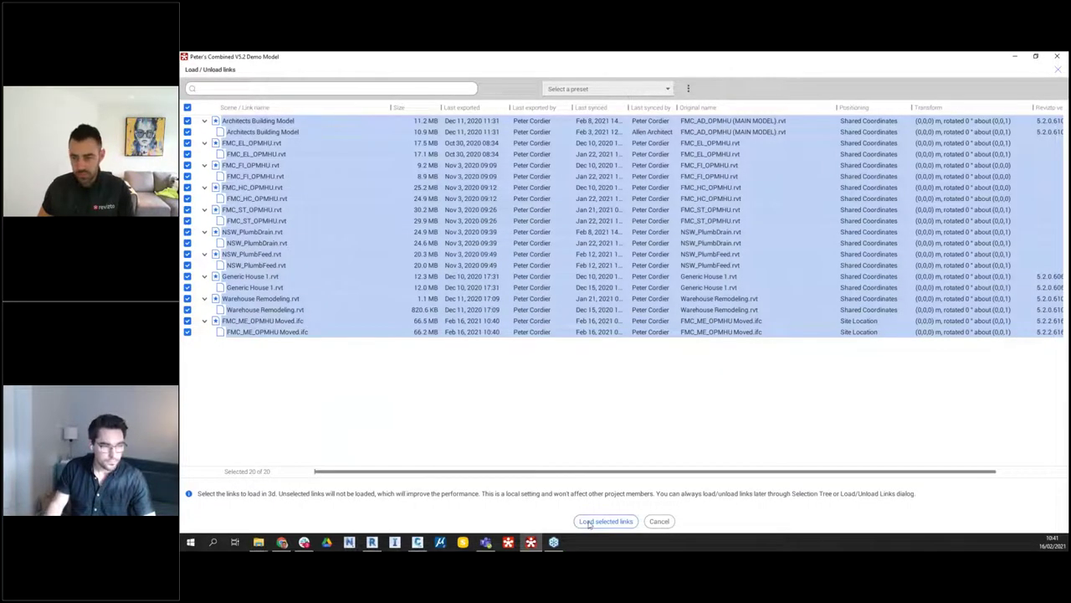
{"action": "key", "text": "Return"}
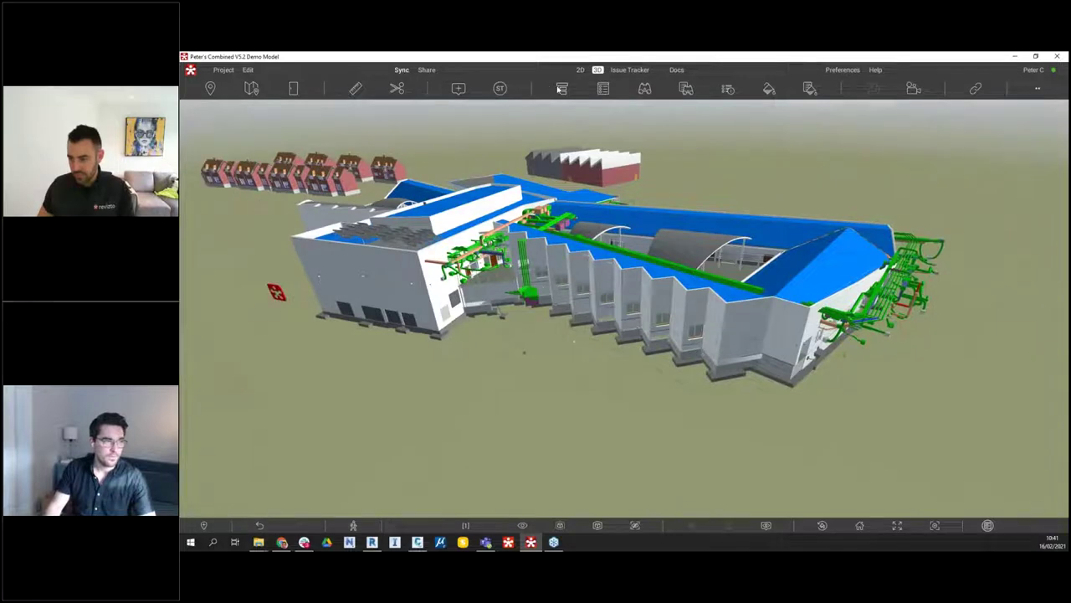
Isolate the FMC_ME_OPMHU Moved.ifc scene in transparency to compare its position with the building
{"action": "left_click", "coordinate": [561, 88]}
{"action": "left_click_drag", "start_coordinate": [987, 318], "coordinate": [920, 319]}
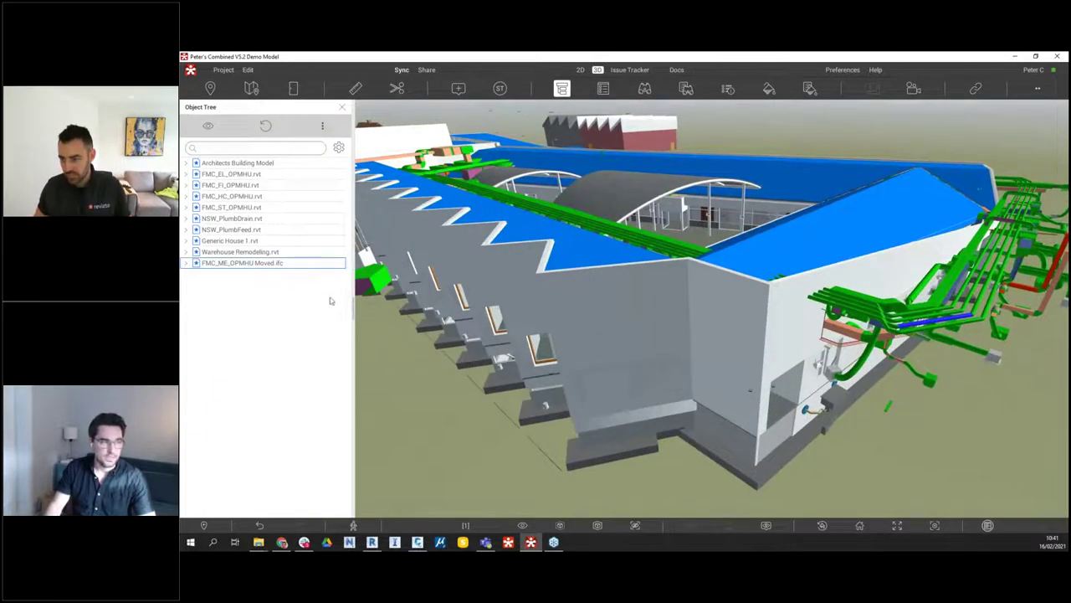
{"action": "right_click", "coordinate": [248, 264]}
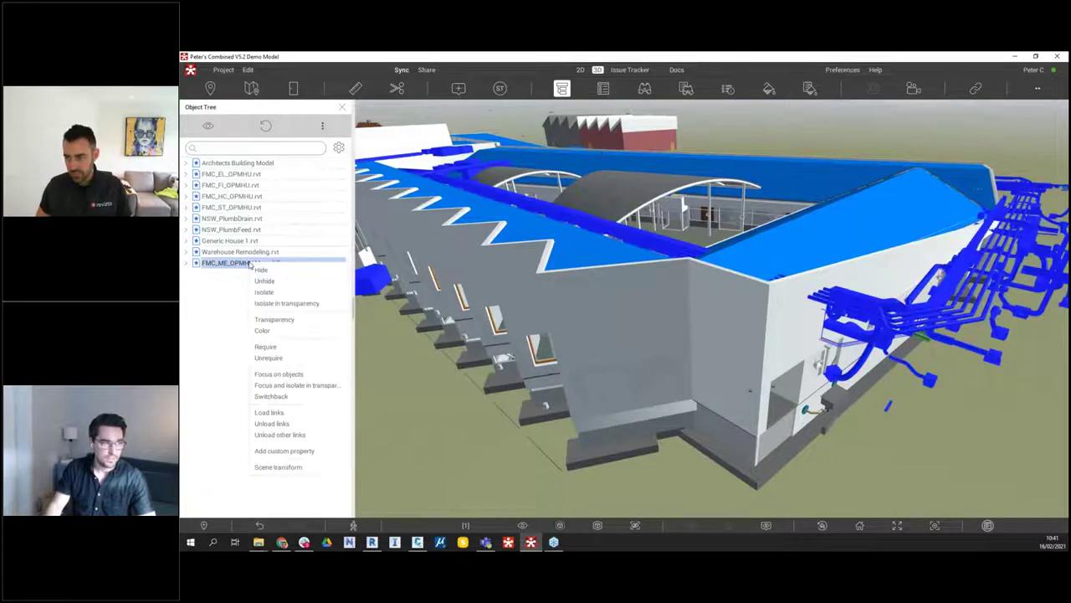
{"action": "left_click", "coordinate": [286, 303]}
{"action": "left_click_drag", "start_coordinate": [892, 339], "coordinate": [725, 406]}
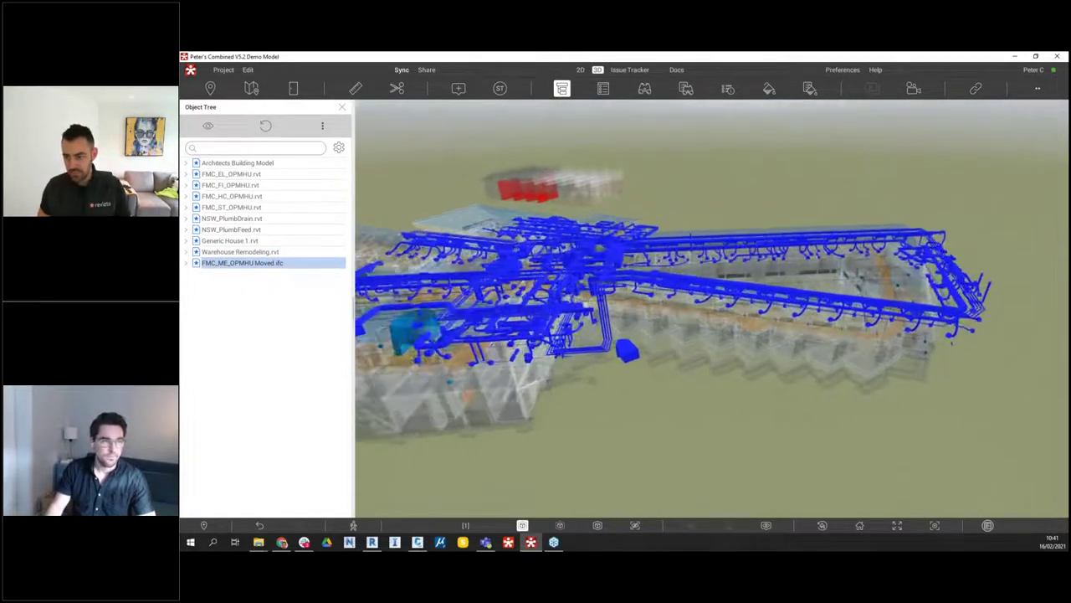
Transform the FMC_ME_OPMHU Moved.ifc scene with an X origin of 10 m and a Z origin of 0
{"action": "right_click", "coordinate": [256, 264]}
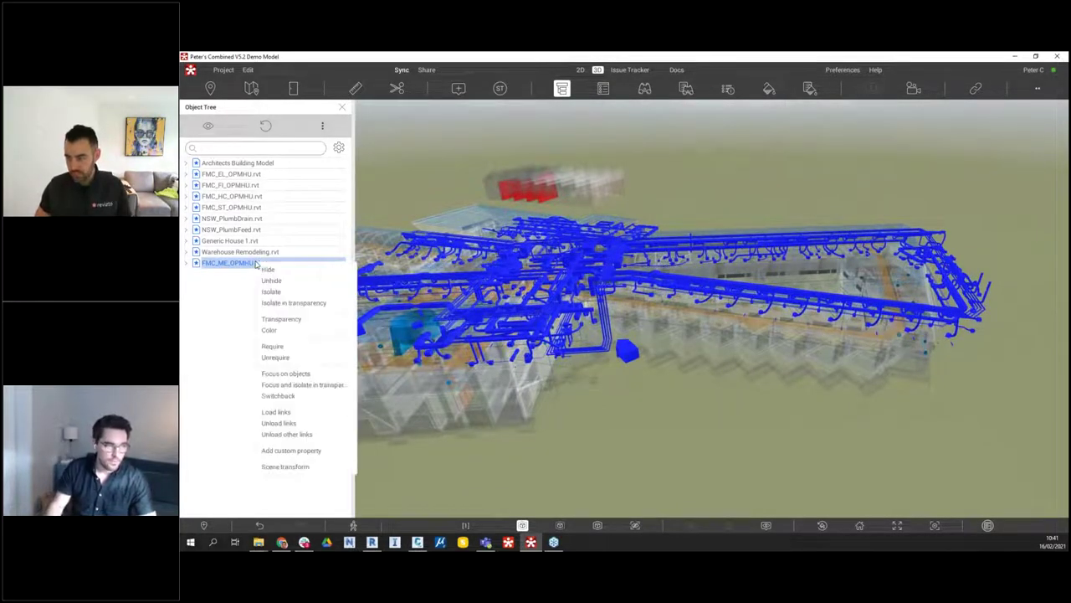
{"action": "left_click", "coordinate": [285, 466]}
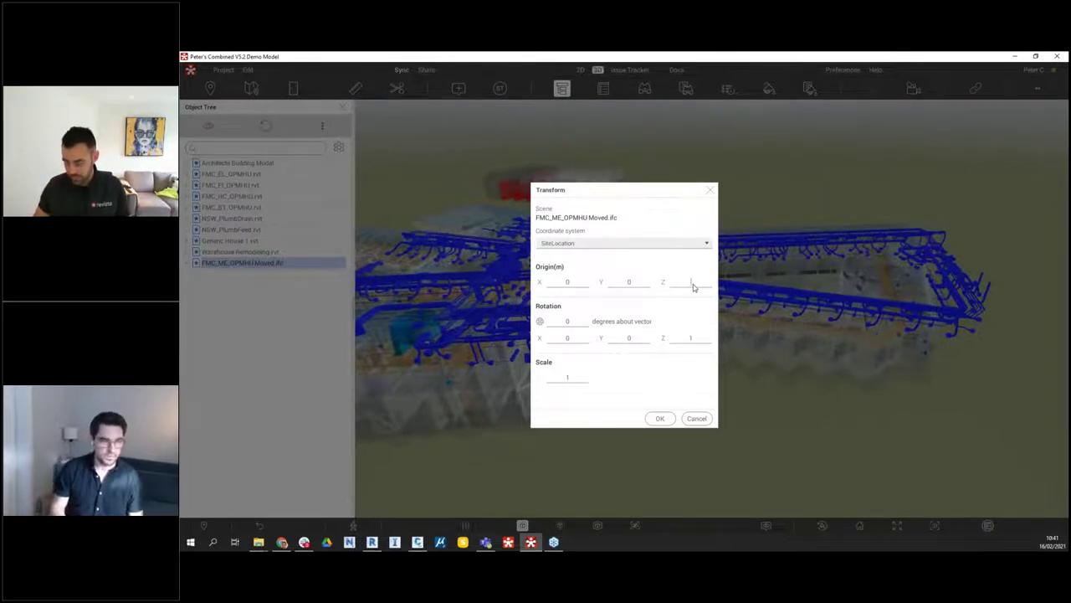
{"action": "type", "text": "0"}
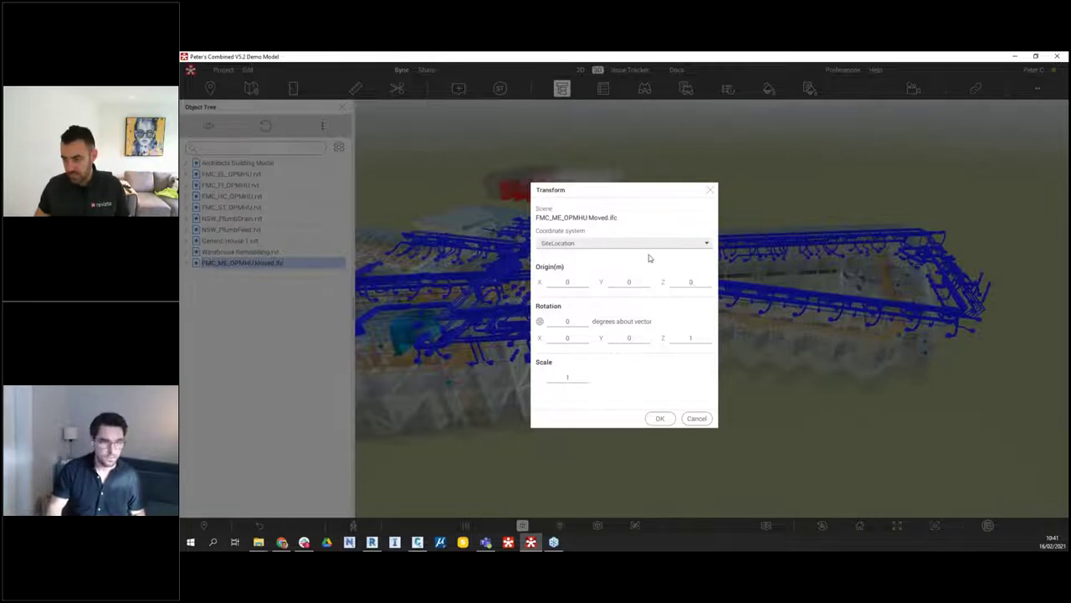
{"action": "left_click", "coordinate": [573, 284]}
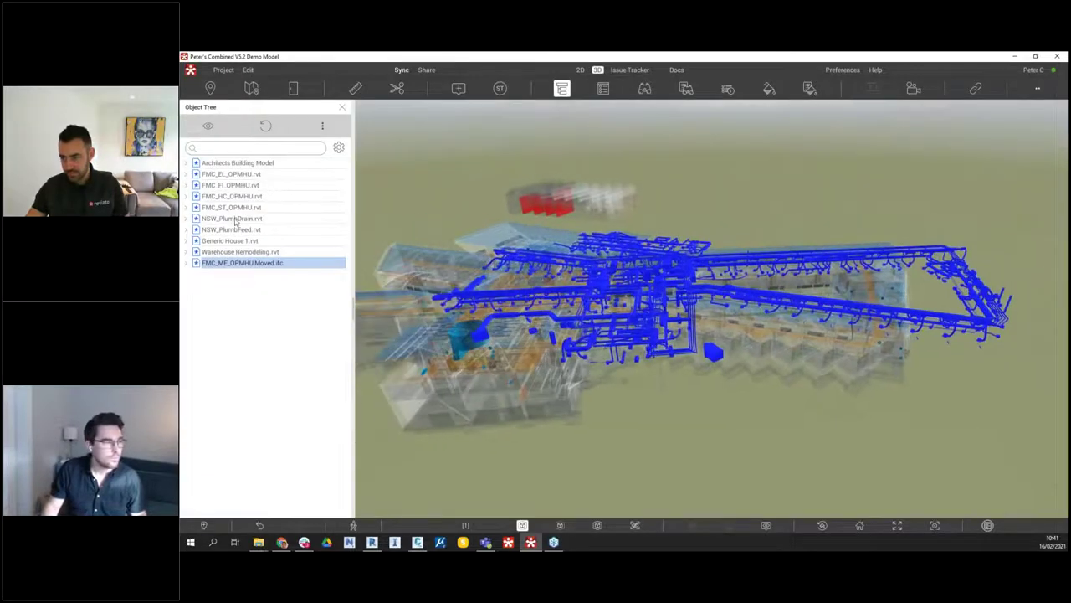
Set the X origin of the FMC_ME_OPMHU Moved.ifc scene to -10 m in its scene transform
{"action": "right_click", "coordinate": [254, 264]}
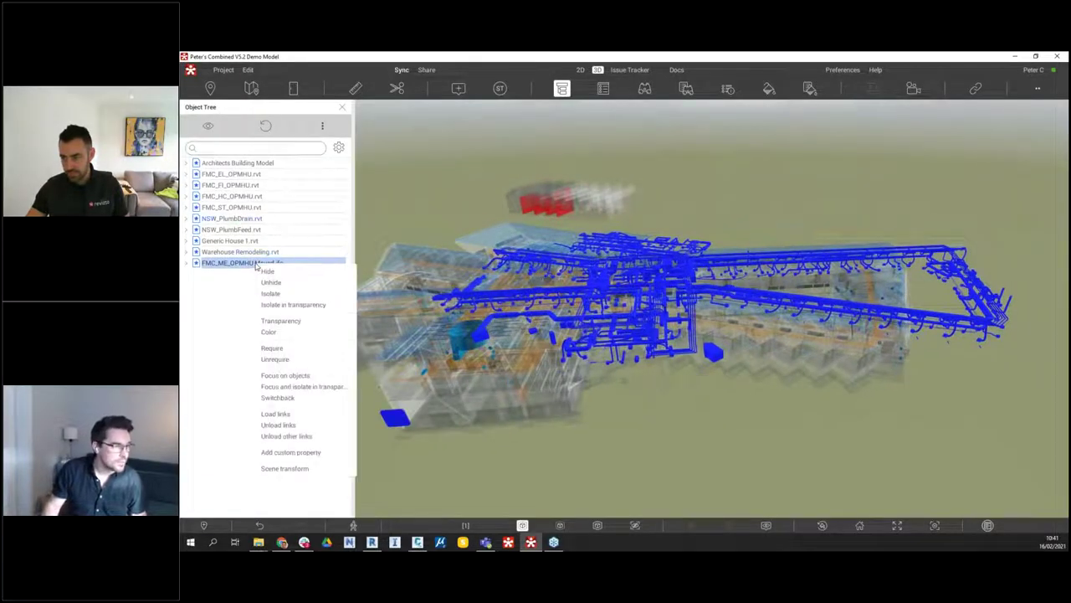
{"action": "left_click", "coordinate": [285, 468]}
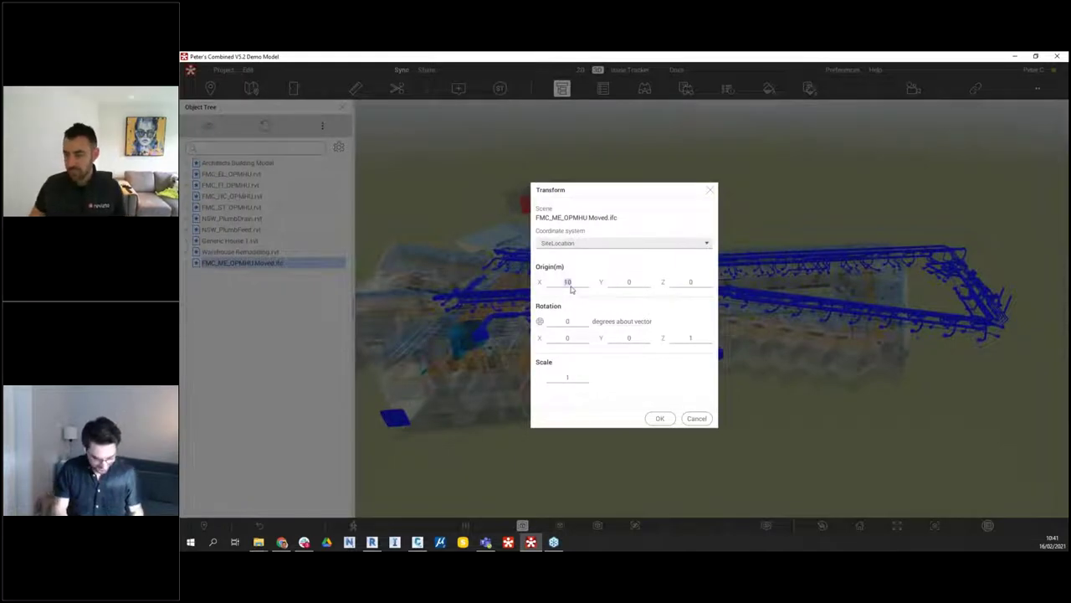
{"action": "key", "text": "BackSpace"}
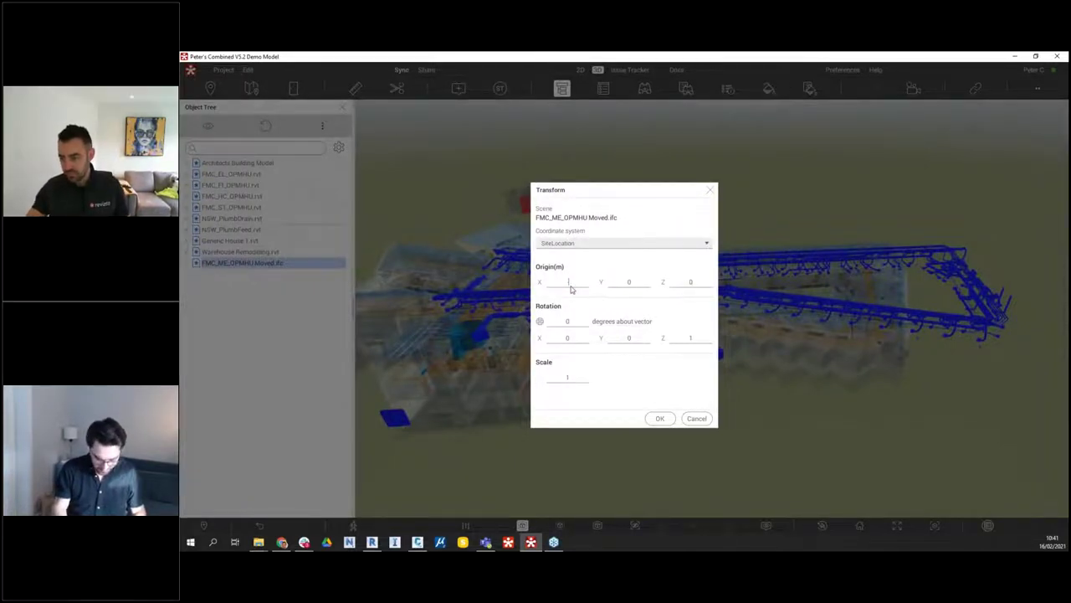
{"action": "type", "text": "-10"}
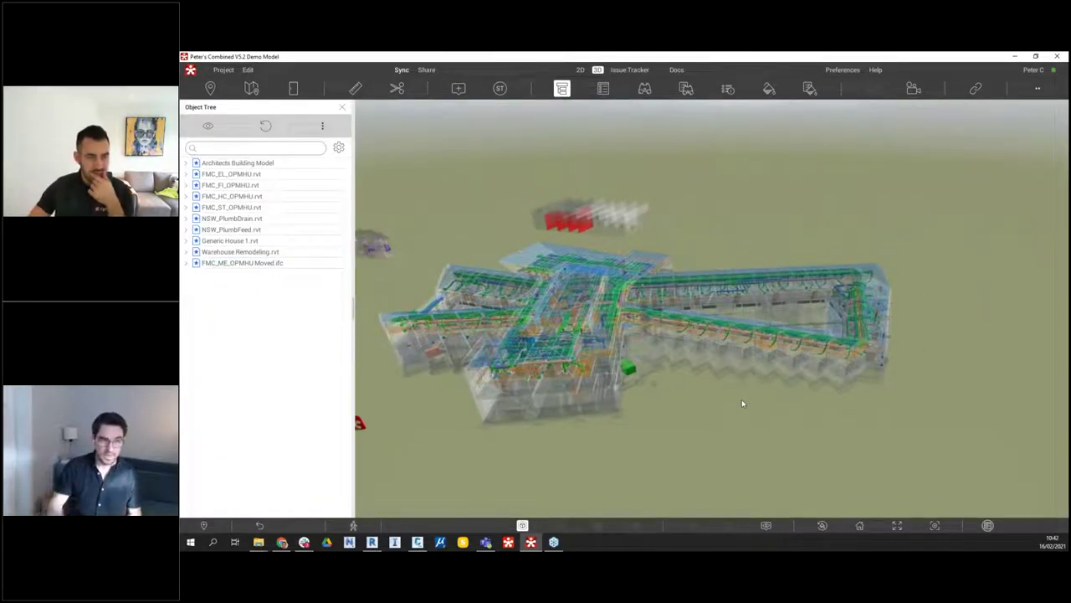
Reapply the mechanical scene's transform with an X origin of -10 m and return to the opaque home view of the building
{"action": "right_click", "coordinate": [275, 263]}
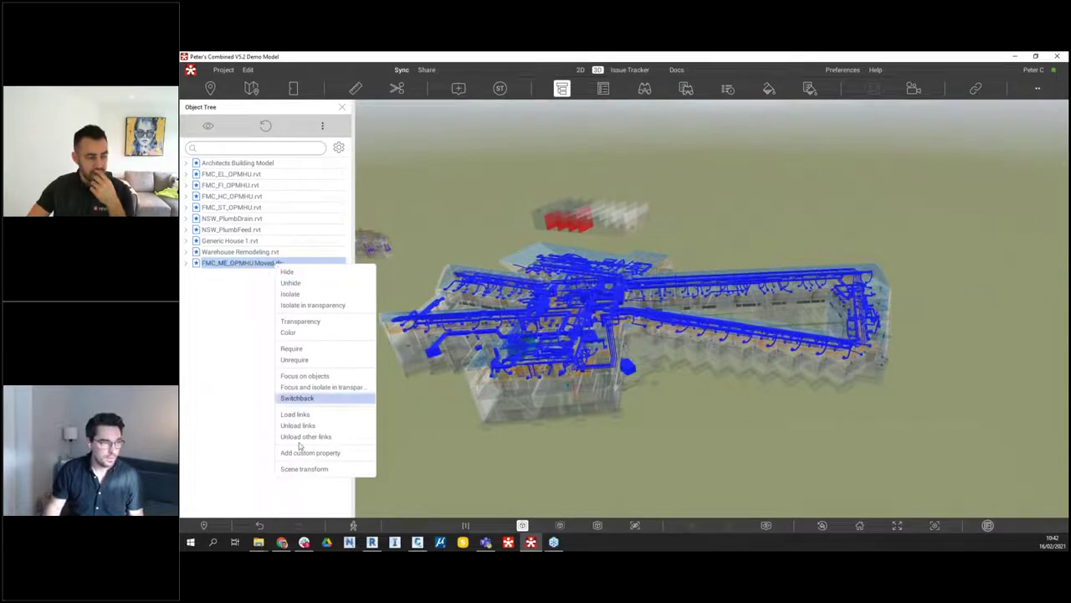
{"action": "left_click", "coordinate": [310, 468]}
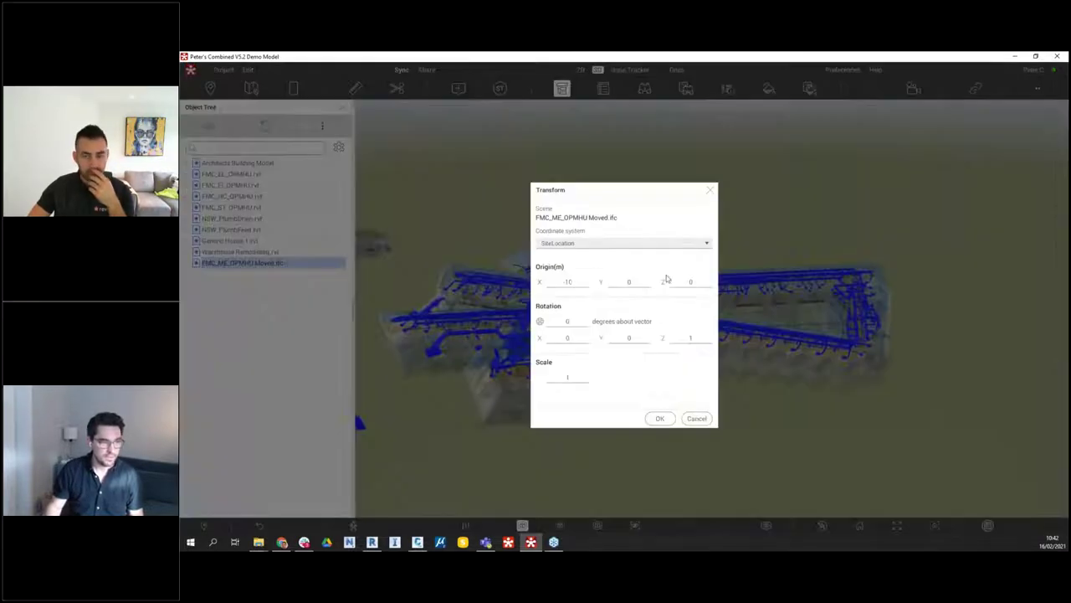
{"action": "left_click", "coordinate": [565, 282]}
{"action": "type", "text": "-"}
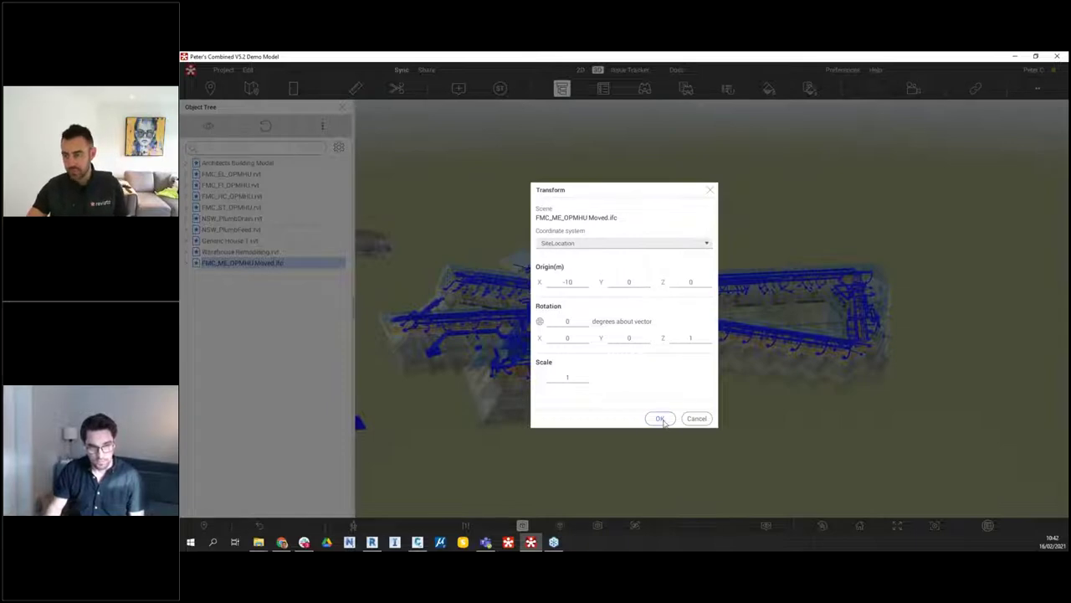
{"action": "left_click", "coordinate": [661, 418]}
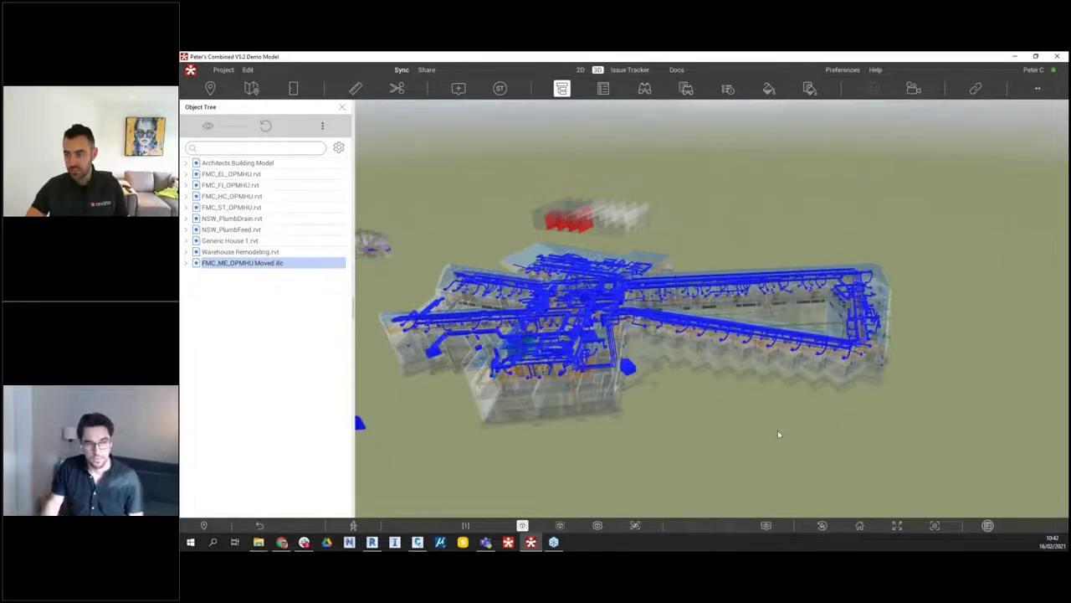
{"action": "left_click", "coordinate": [741, 417]}
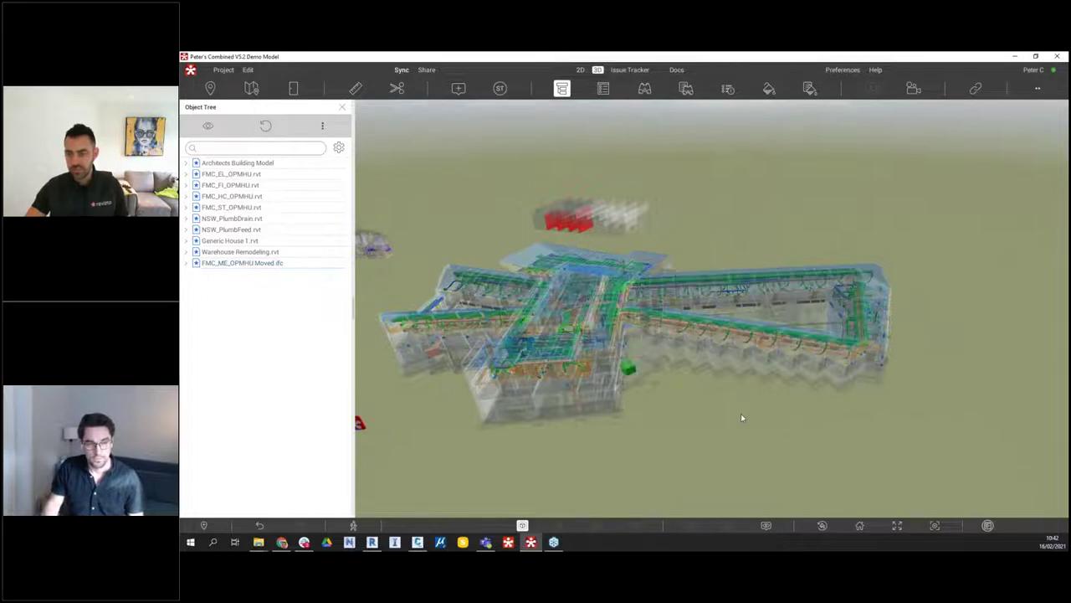
{"action": "left_click", "coordinate": [858, 526]}
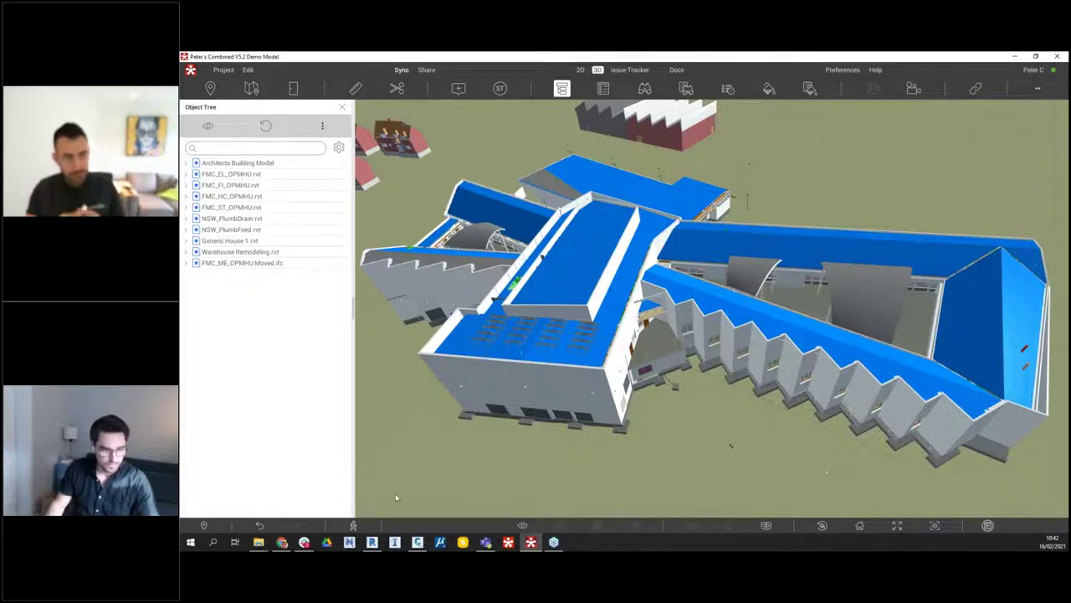
Switch to Revit and open the DMC-REV-XX-00-DR-A-1000 - GROUND FLOOR GA PLAN sheet
{"action": "left_click", "coordinate": [373, 542]}
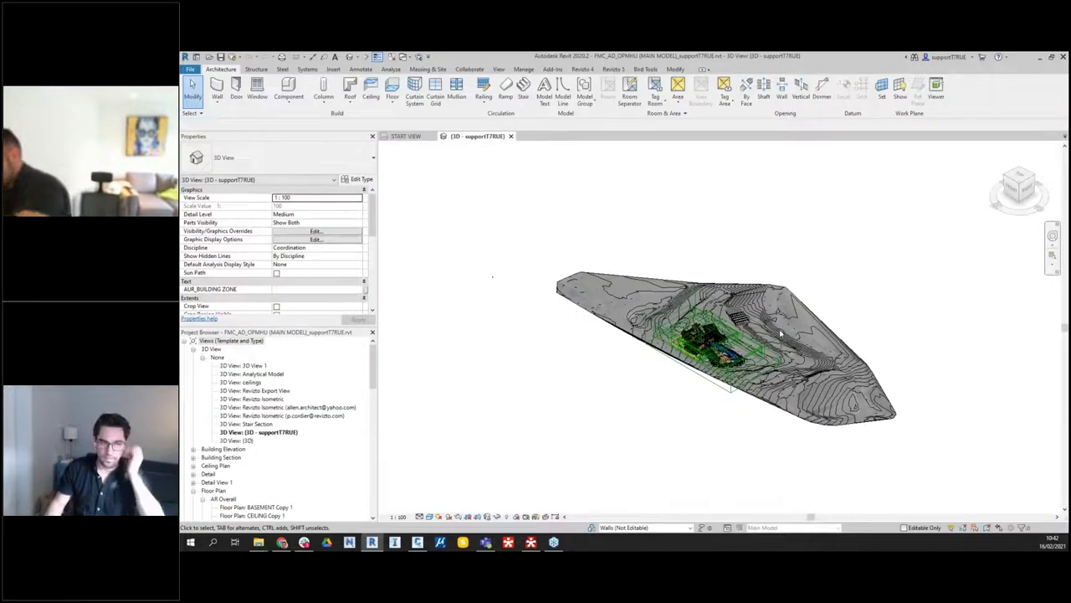
{"action": "scroll", "coordinate": [722, 335], "scroll_direction": "up", "scroll_amount": 5}
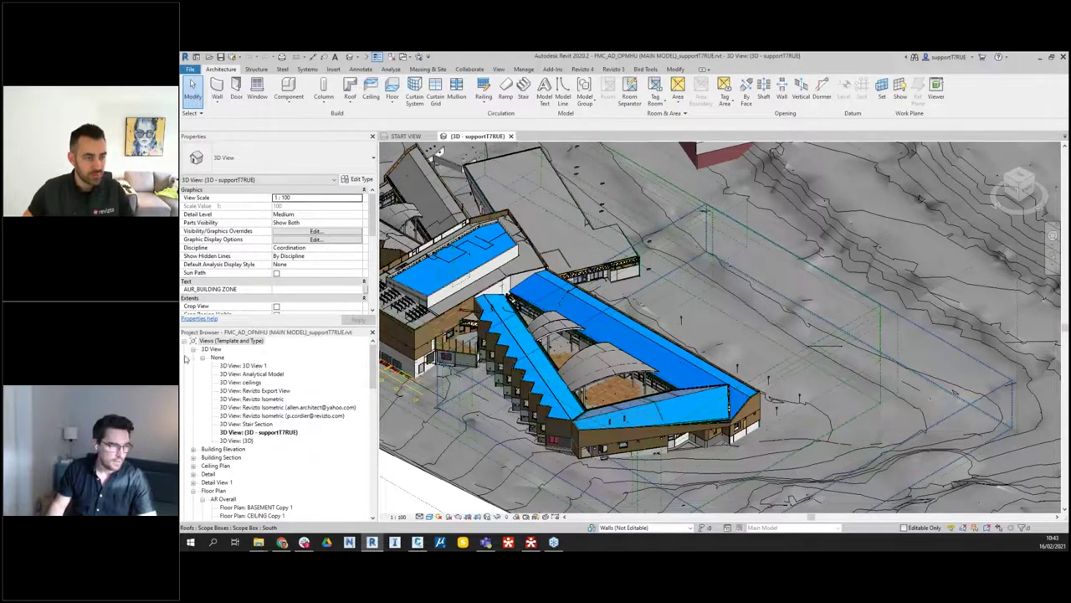
{"action": "left_click", "coordinate": [188, 344]}
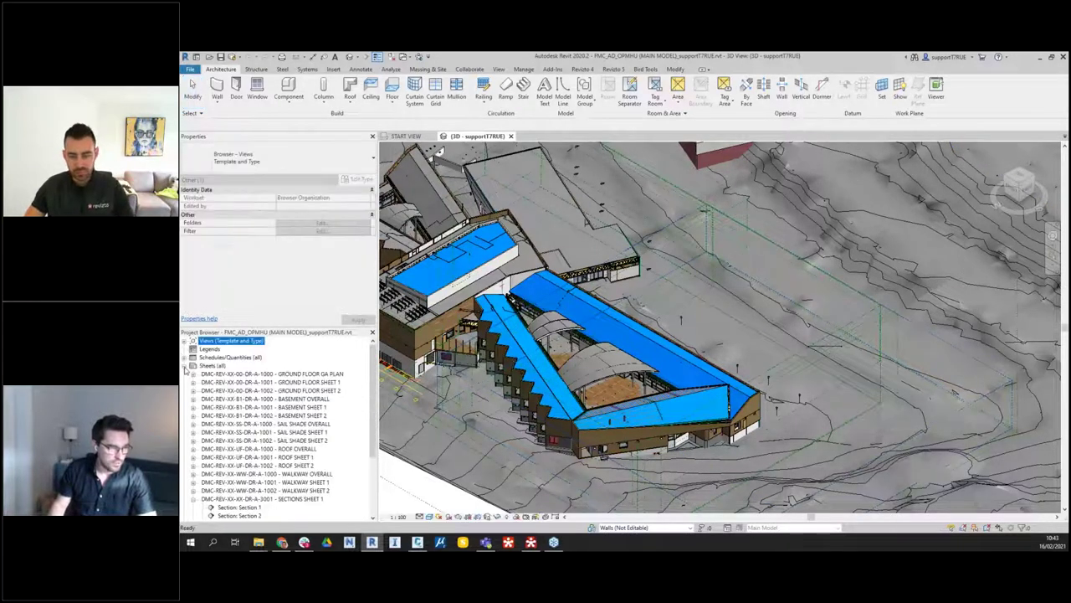
{"action": "left_click", "coordinate": [242, 374]}
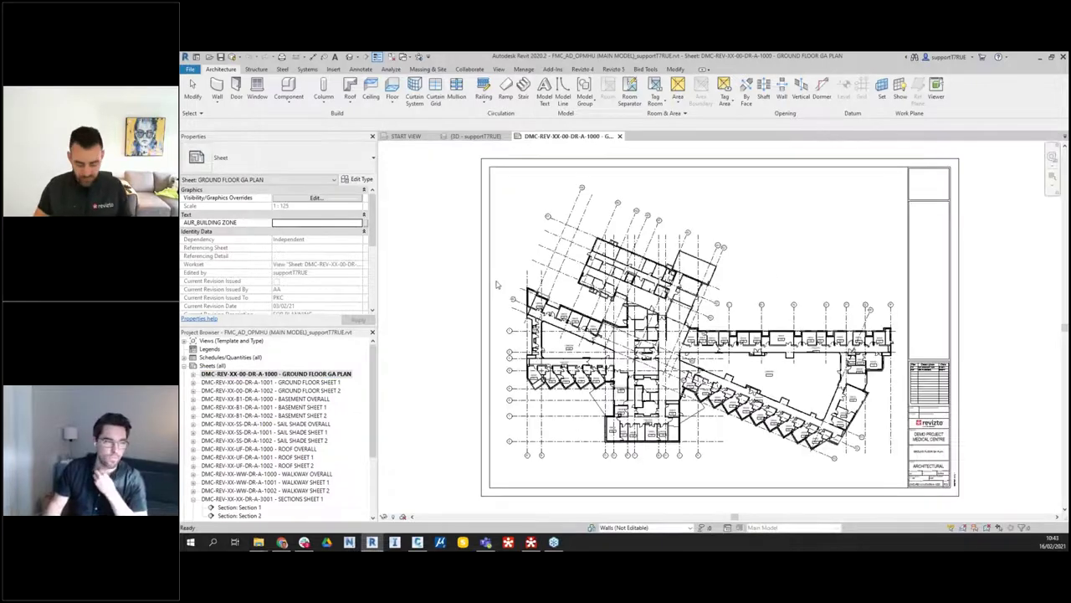
Inspect the View Range settings of the ground floor plan viewport without changing them, and switch back to Revizto
{"action": "left_click", "coordinate": [684, 332]}
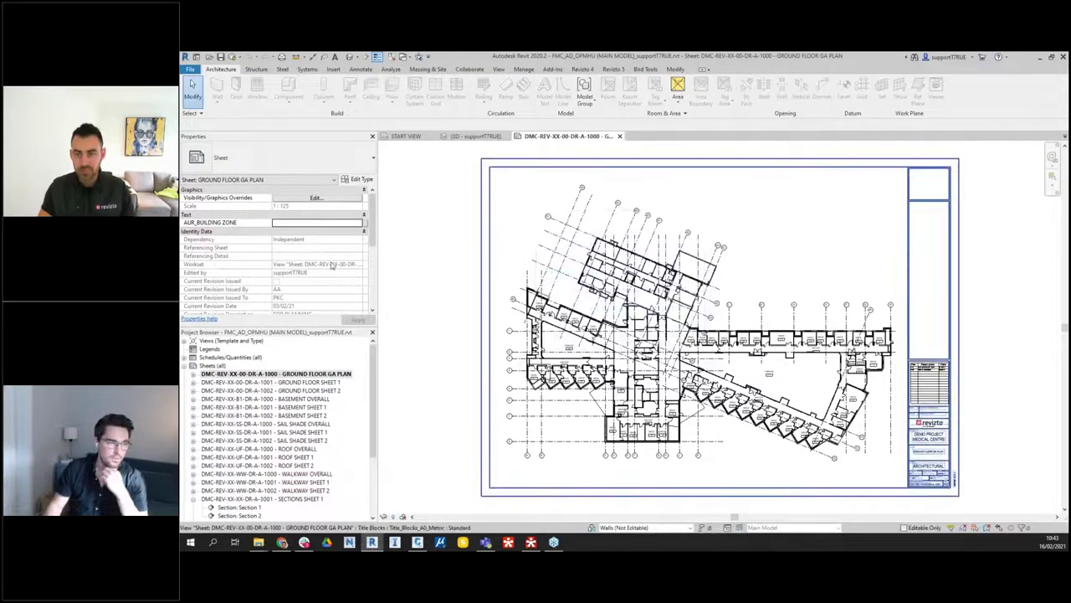
{"action": "scroll", "coordinate": [498, 278], "scroll_direction": "up", "scroll_amount": 2}
{"action": "left_click", "coordinate": [499, 278]}
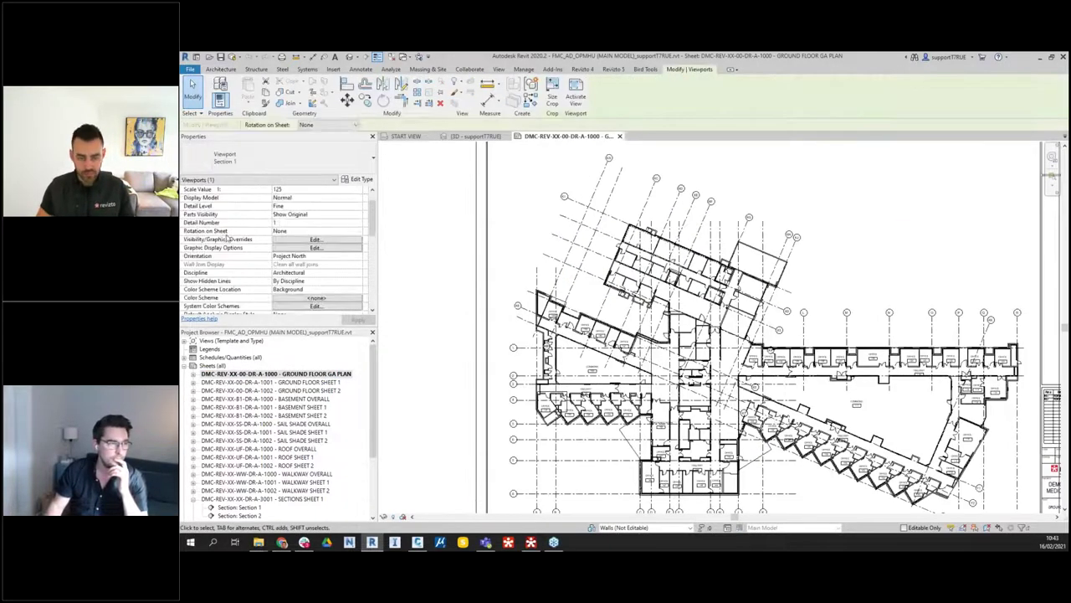
{"action": "scroll", "coordinate": [257, 245], "scroll_direction": "down", "scroll_amount": 2}
{"action": "scroll", "coordinate": [257, 245], "scroll_direction": "down", "scroll_amount": 3}
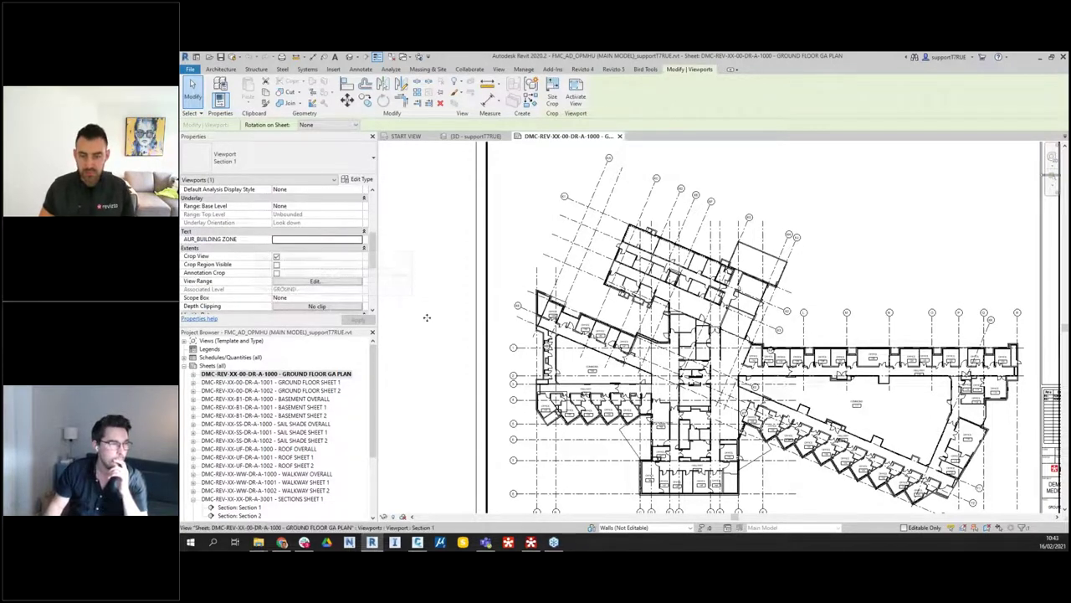
{"action": "left_click", "coordinate": [338, 283]}
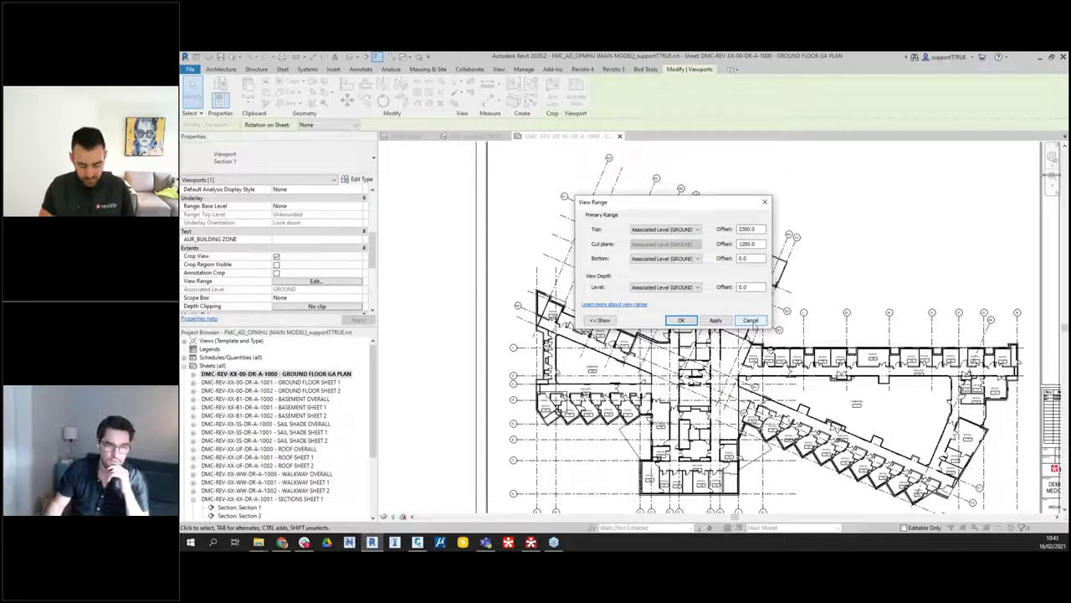
{"action": "left_click", "coordinate": [751, 320]}
{"action": "left_click", "coordinate": [530, 542]}
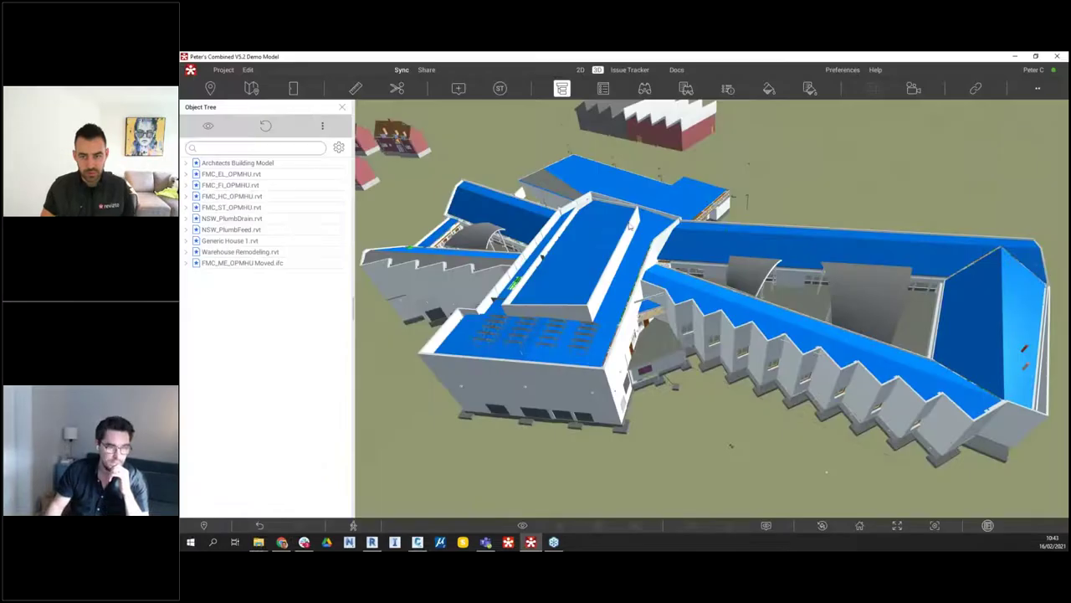
Place an Architectural Design Query stamp at the base of the white canopy column in the building's courtyard
{"action": "left_click_drag", "start_coordinate": [472, 214], "coordinate": [446, 210]}
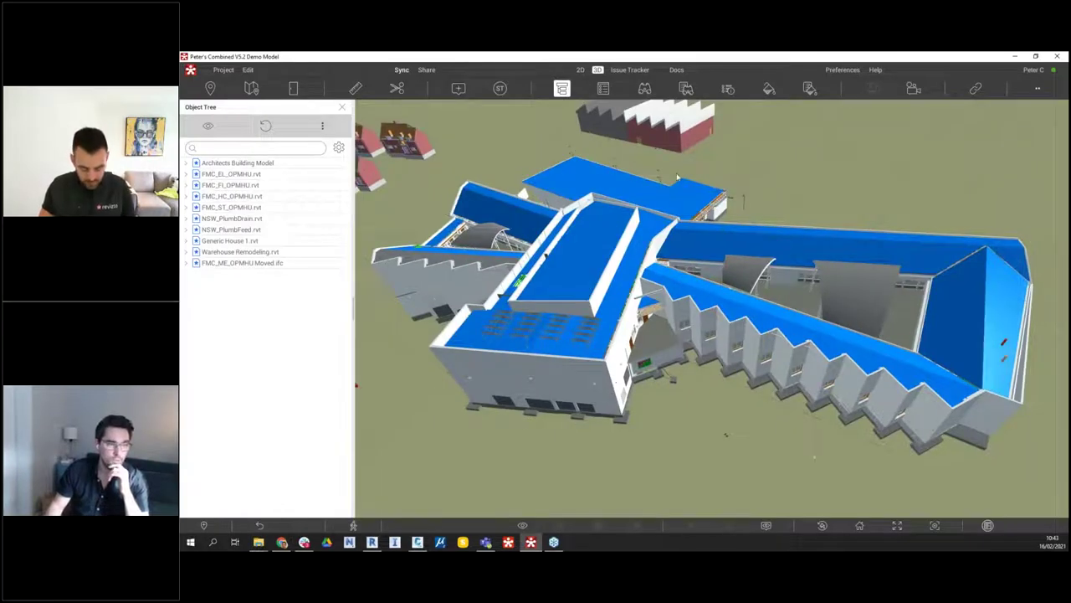
{"action": "scroll", "coordinate": [795, 312], "scroll_direction": "up", "scroll_amount": 10}
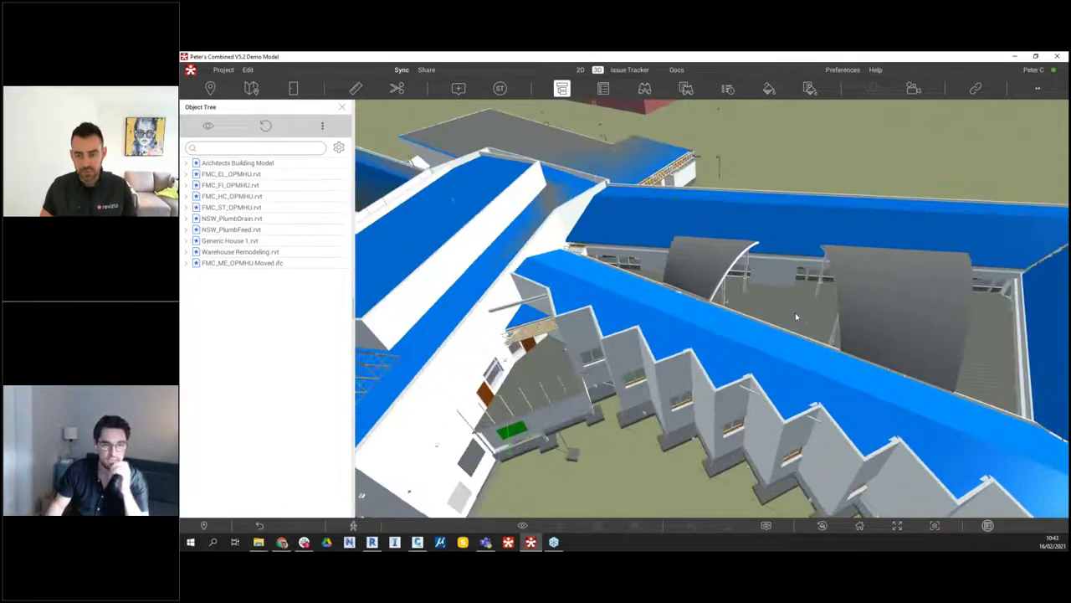
{"action": "scroll", "coordinate": [770, 312], "scroll_direction": "up", "scroll_amount": 8}
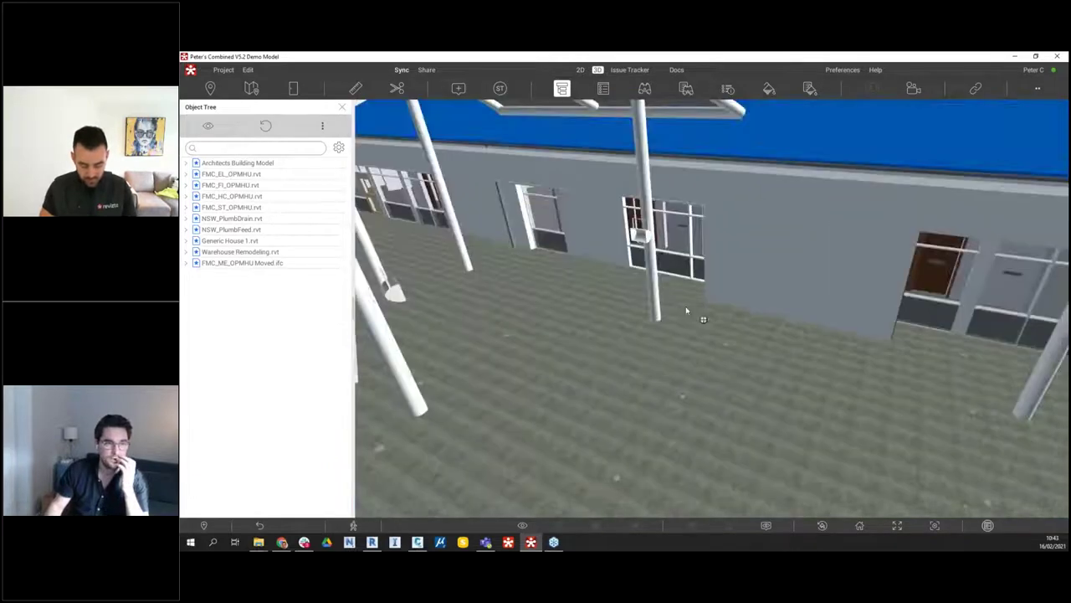
{"action": "left_click", "coordinate": [499, 88]}
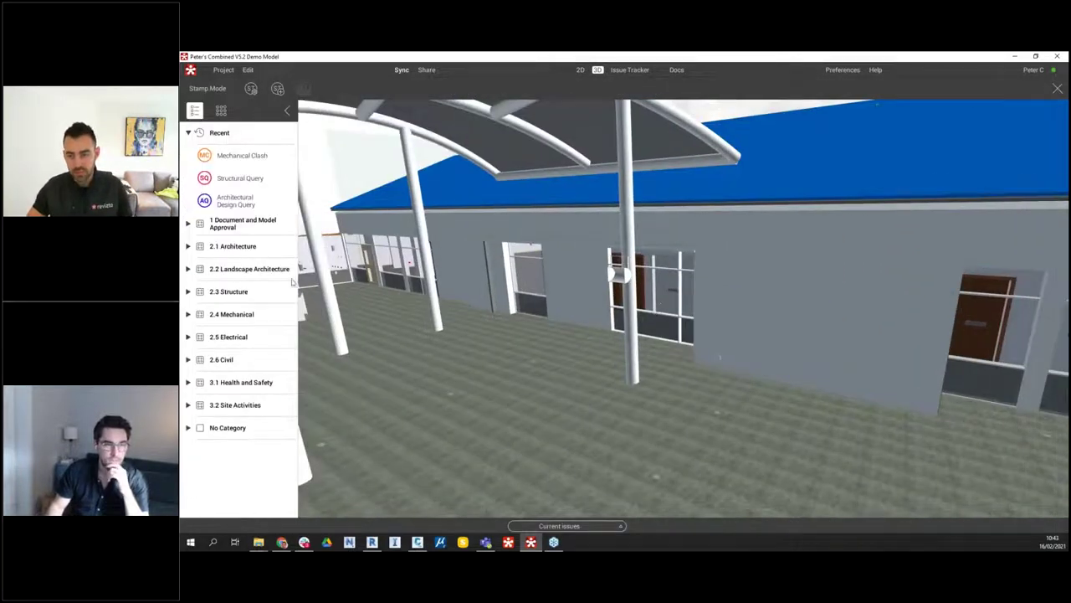
{"action": "left_click", "coordinate": [237, 202]}
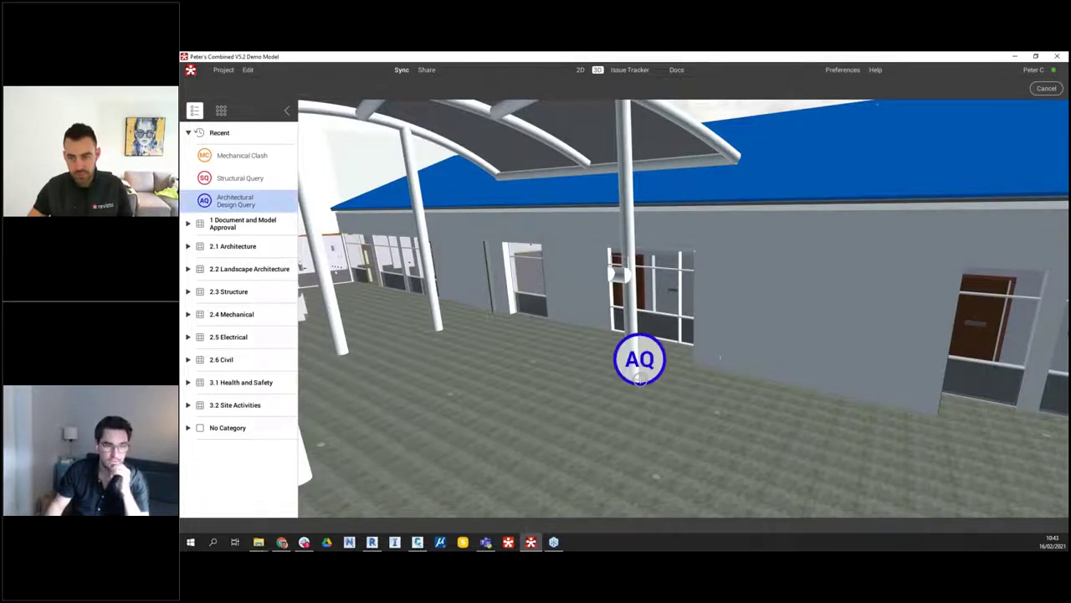
{"action": "left_click", "coordinate": [639, 379]}
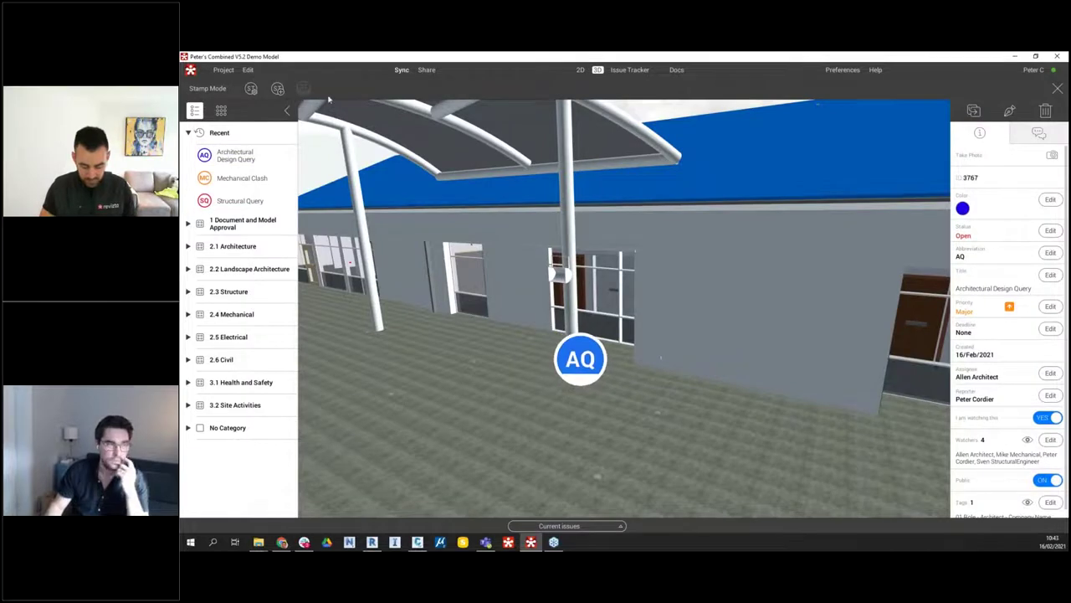
View the new query on a 2D sheet in the Issue Tracker, and show Mechanical Clash issue 3766 on an enlarged mechanical drawing
{"action": "left_click", "coordinate": [633, 69]}
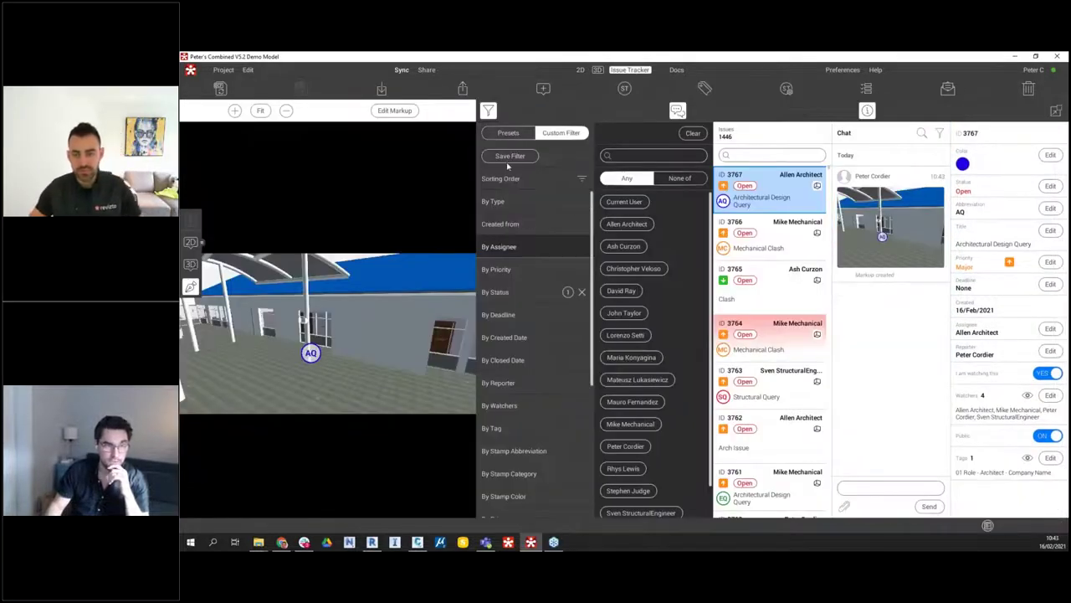
{"action": "left_click", "coordinate": [197, 242]}
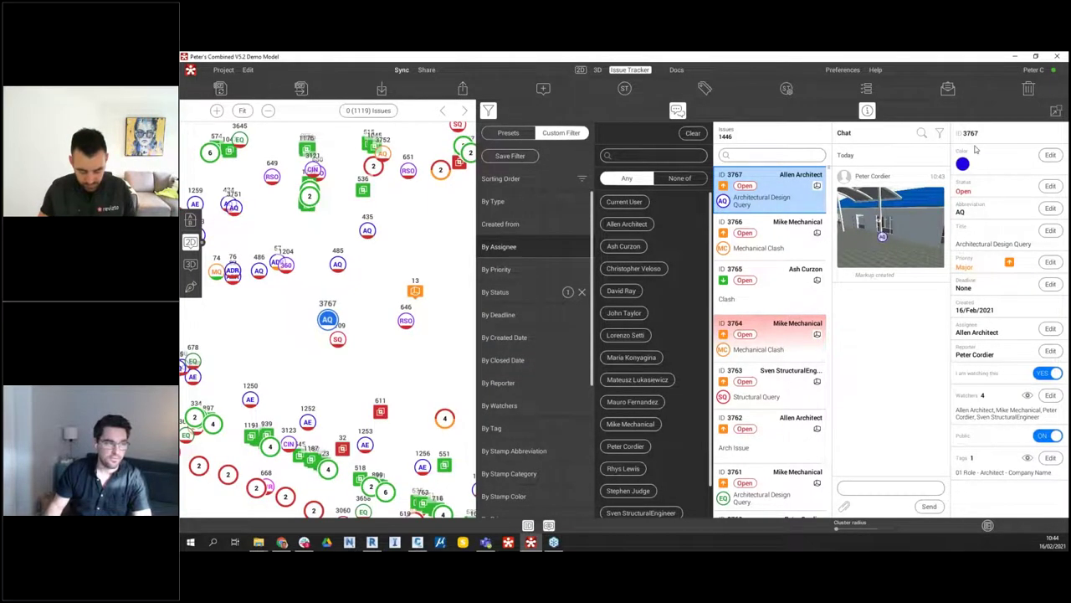
{"action": "key", "text": "Down"}
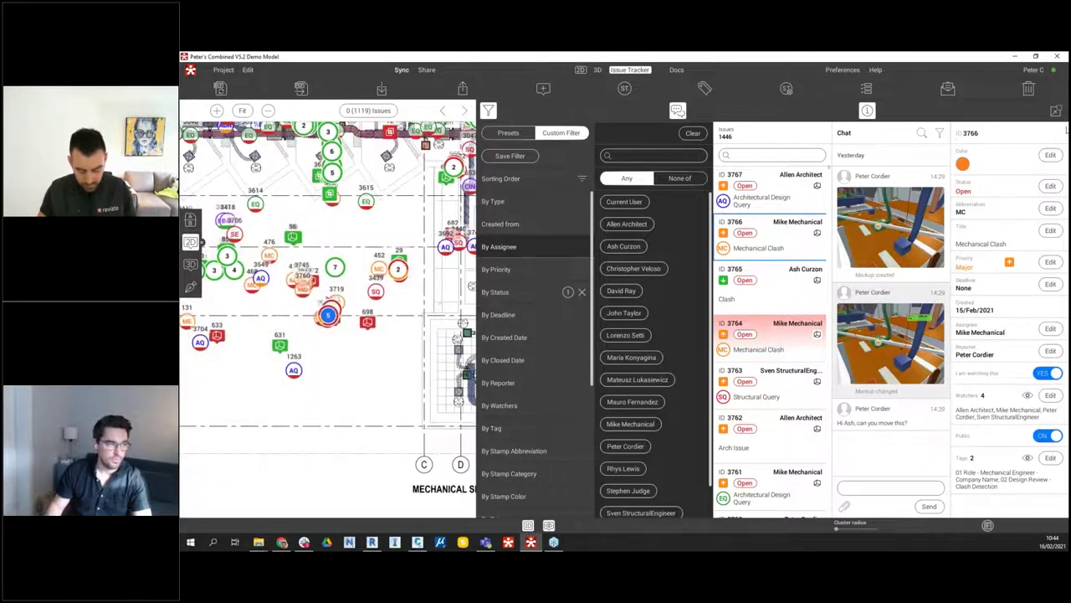
{"action": "left_click", "coordinate": [1054, 111]}
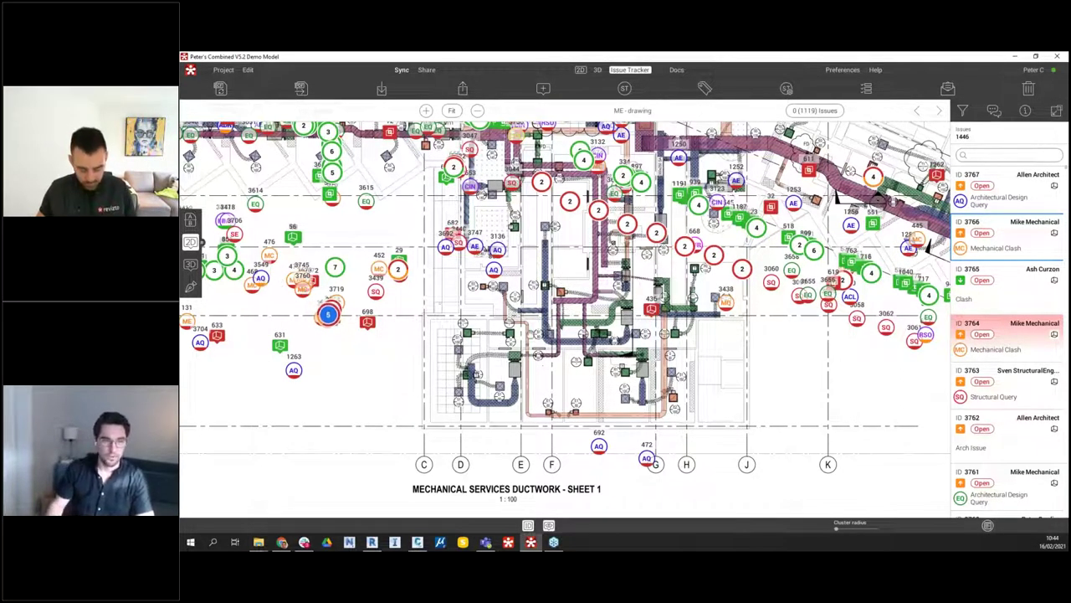
{"action": "scroll", "coordinate": [616, 356], "scroll_direction": "down", "scroll_amount": 4}
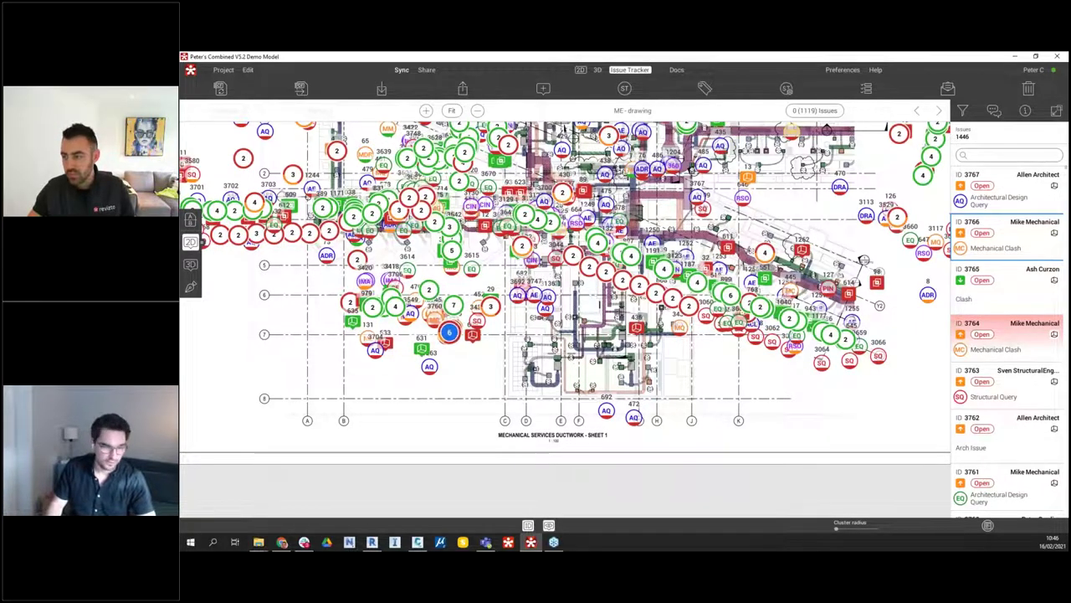
Switch to Revit, view the whole ground floor GA plan sheet and deselect its viewport
{"action": "left_click", "coordinate": [371, 542]}
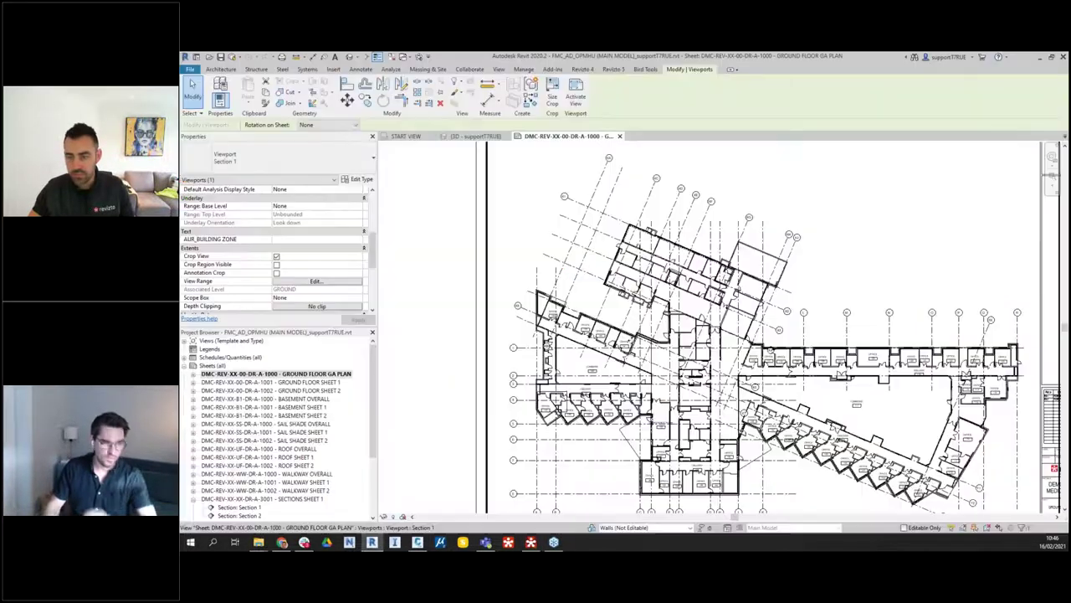
{"action": "key", "text": "z"}
{"action": "key", "text": "f"}
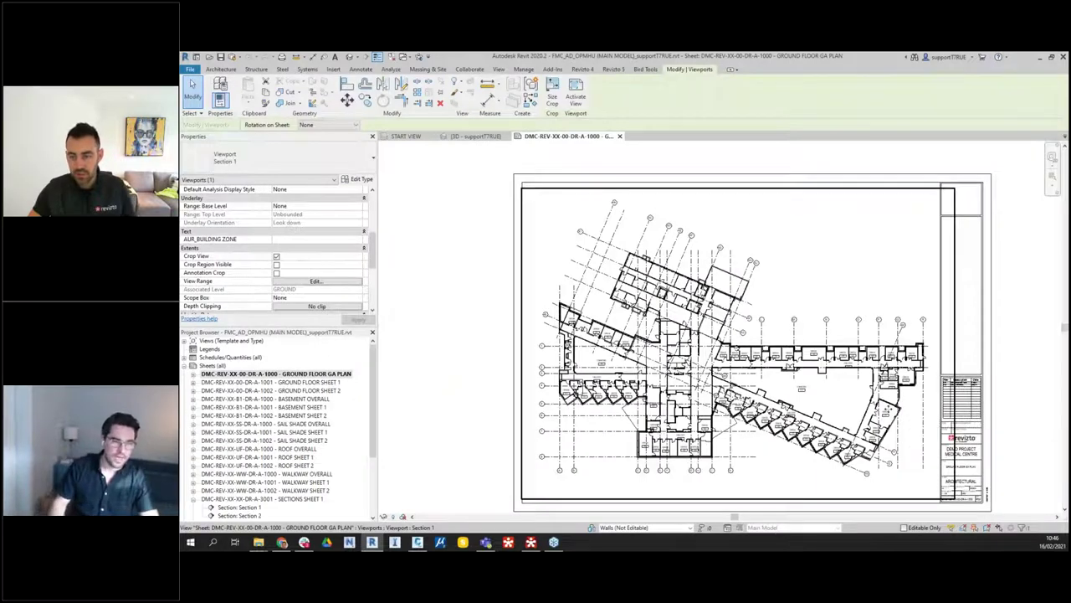
{"action": "scroll", "coordinate": [761, 332], "scroll_direction": "up", "scroll_amount": 2}
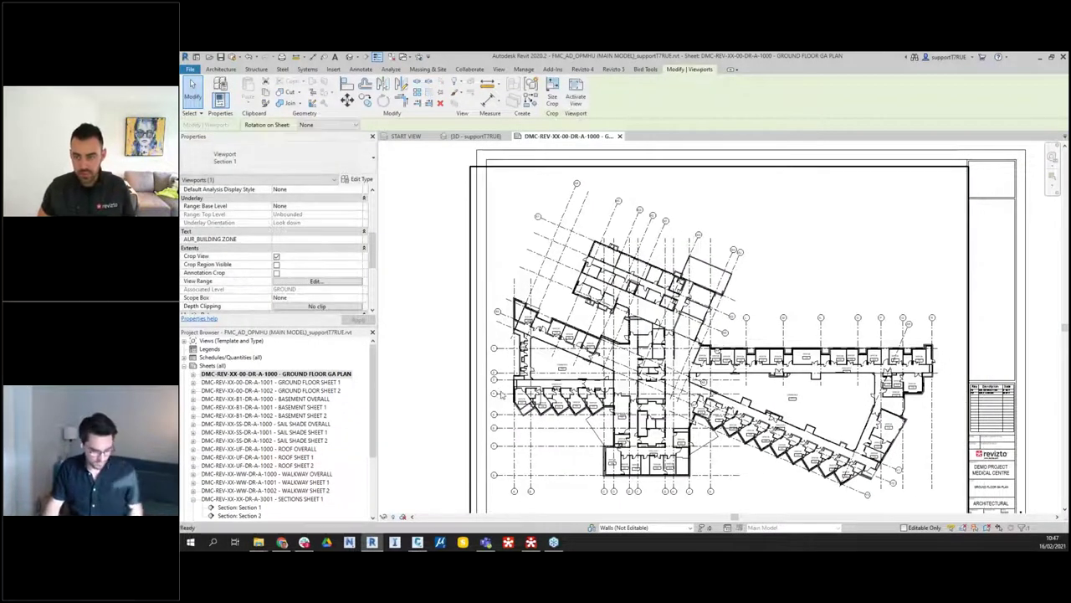
{"action": "left_click", "coordinate": [461, 250]}
{"action": "scroll", "coordinate": [461, 250], "scroll_direction": "down", "scroll_amount": 2}
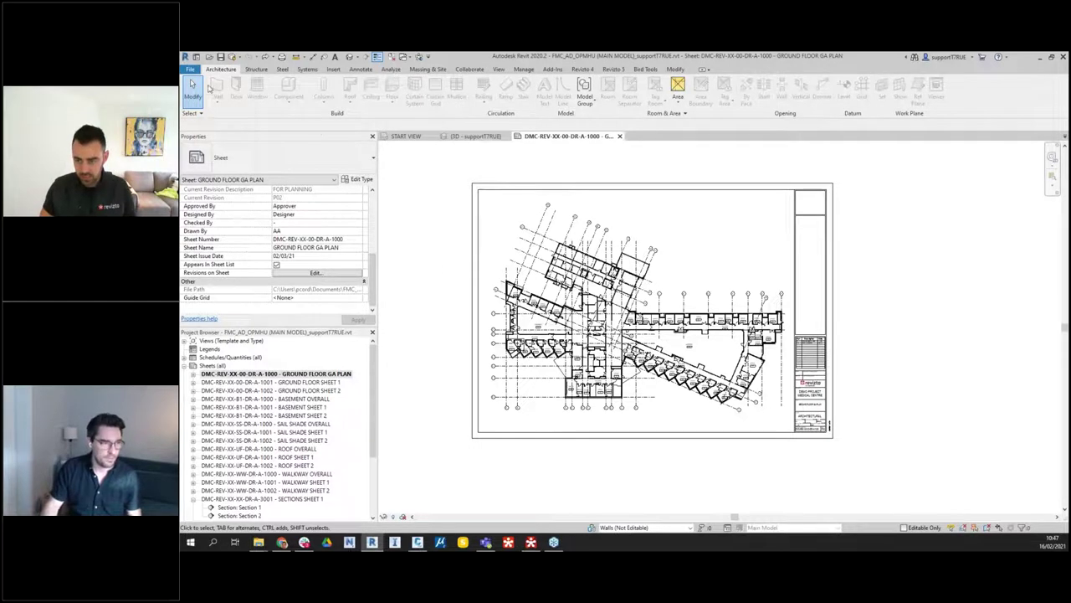
View the Revizto Issue Tracker from within Revit, return to Revit and inspect the model's Revizto Link Settings without changing them
{"action": "left_click", "coordinate": [617, 70]}
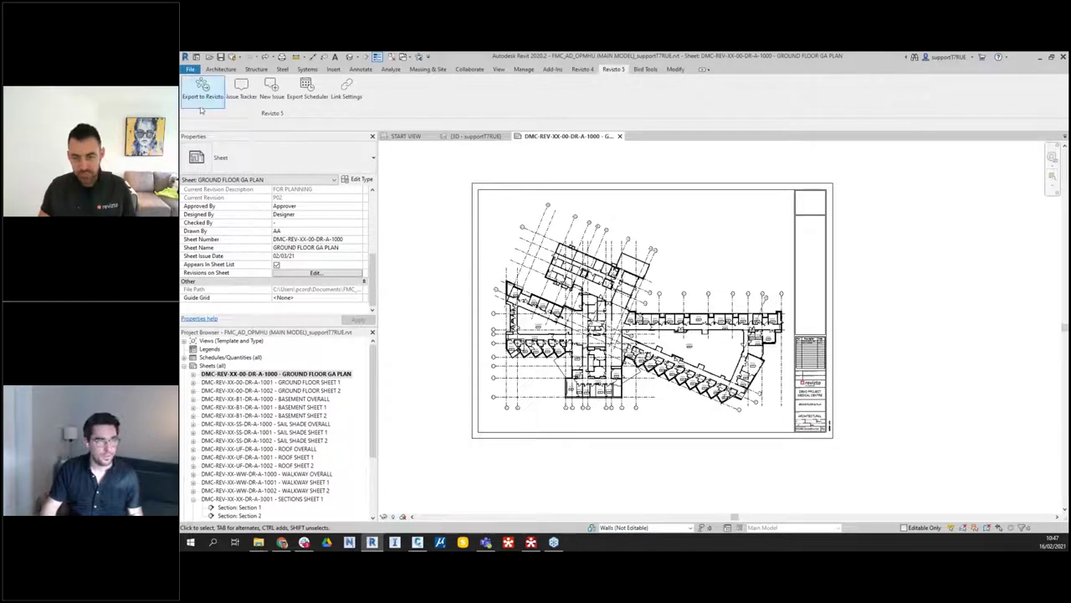
{"action": "left_click", "coordinate": [243, 92]}
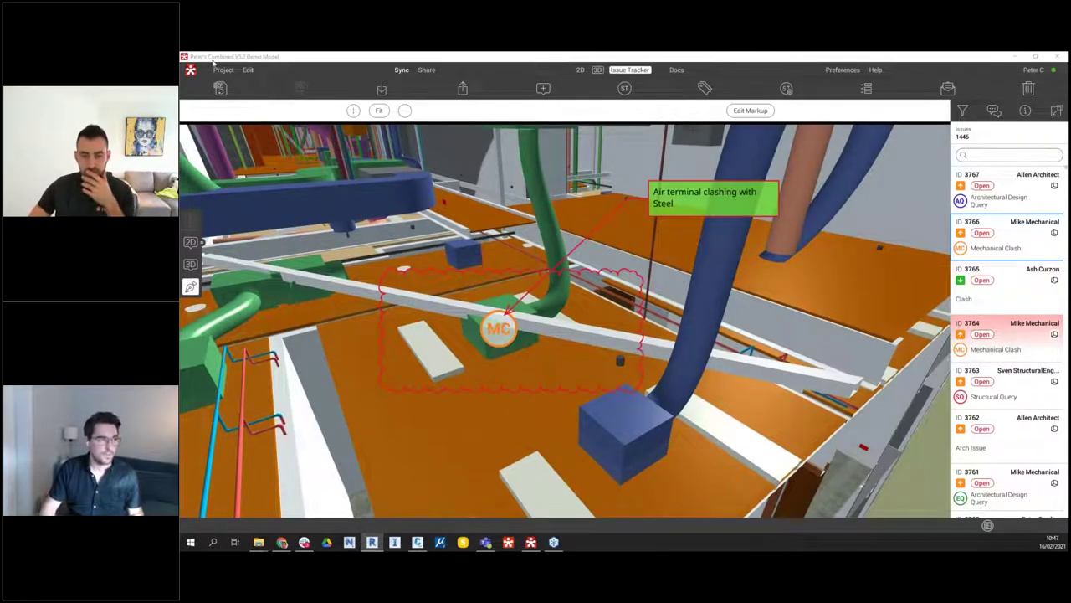
{"action": "left_click", "coordinate": [1013, 57]}
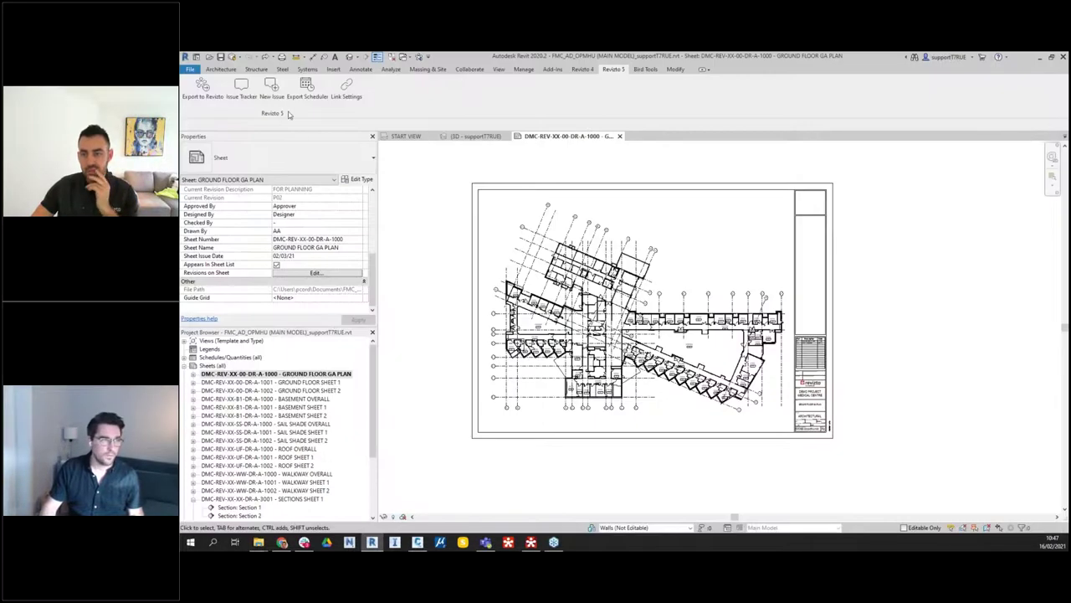
{"action": "left_click", "coordinate": [355, 96]}
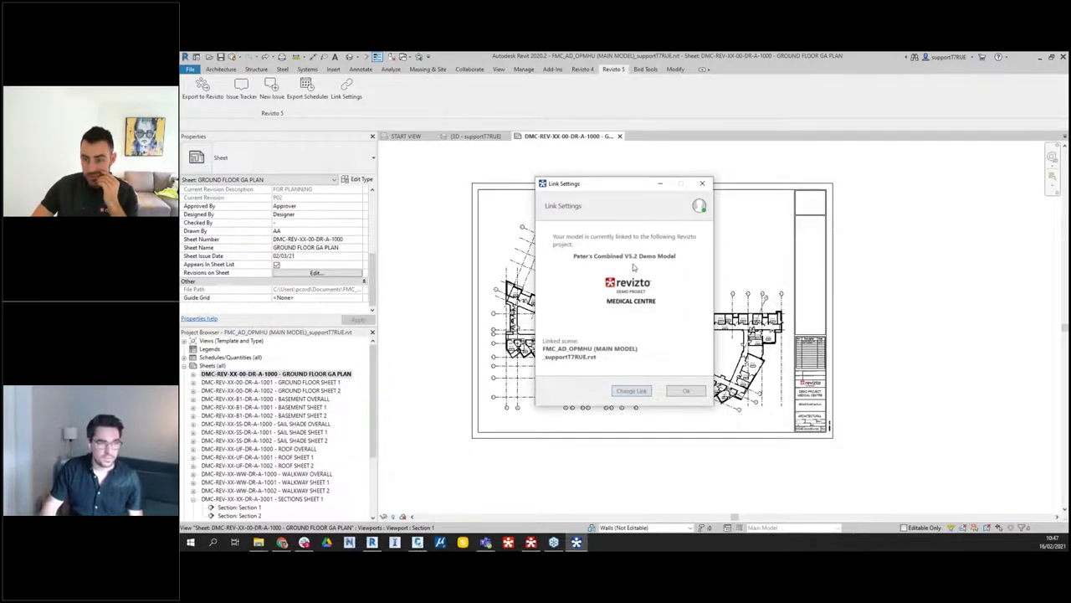
{"action": "left_click", "coordinate": [684, 391]}
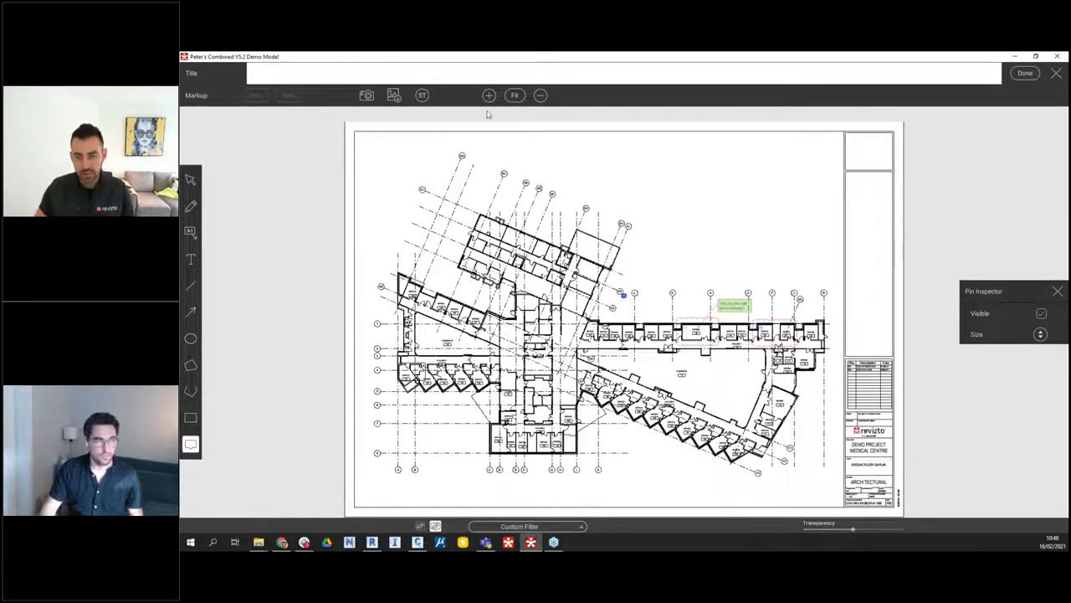
Create an issue on the ground floor GA plan from the Architecture Drawing Review stamp template, review its chat and details, and return to Revit
{"action": "left_click", "coordinate": [423, 95]}
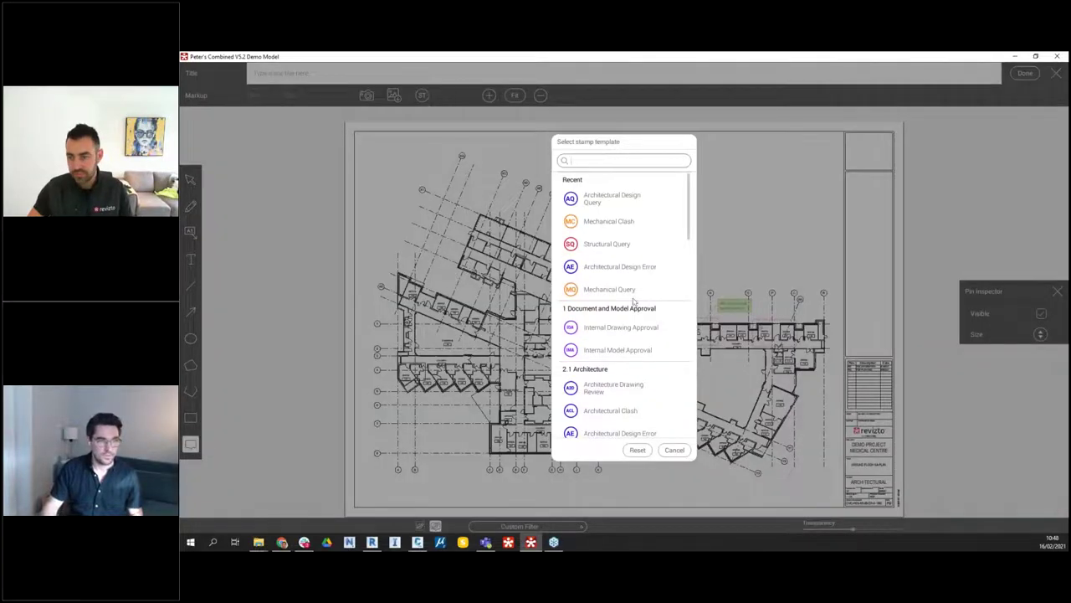
{"action": "left_click", "coordinate": [598, 389]}
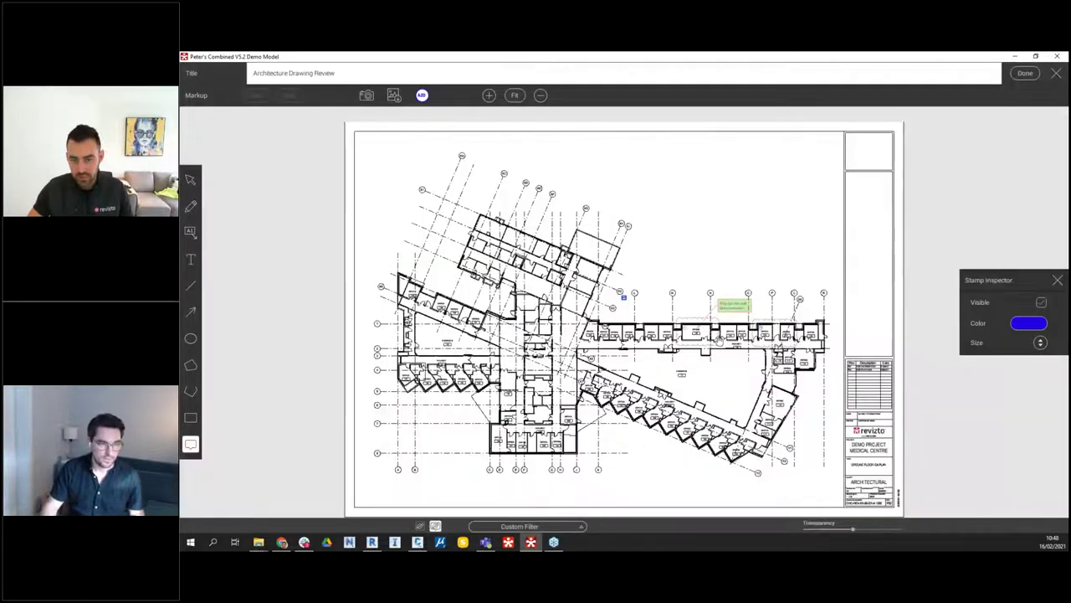
{"action": "left_click", "coordinate": [1025, 73]}
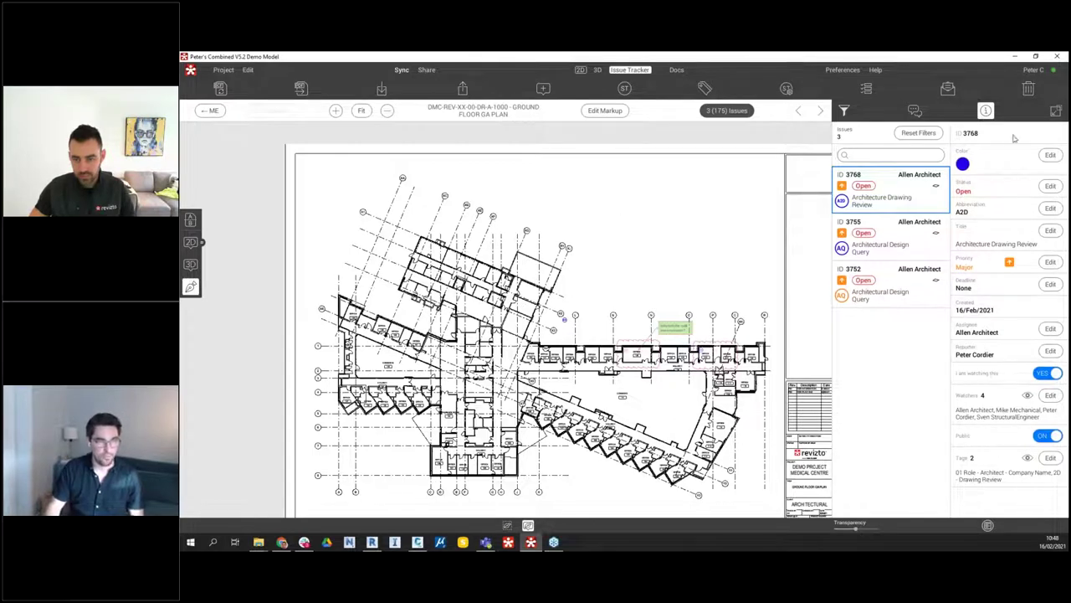
{"action": "left_click", "coordinate": [1056, 113]}
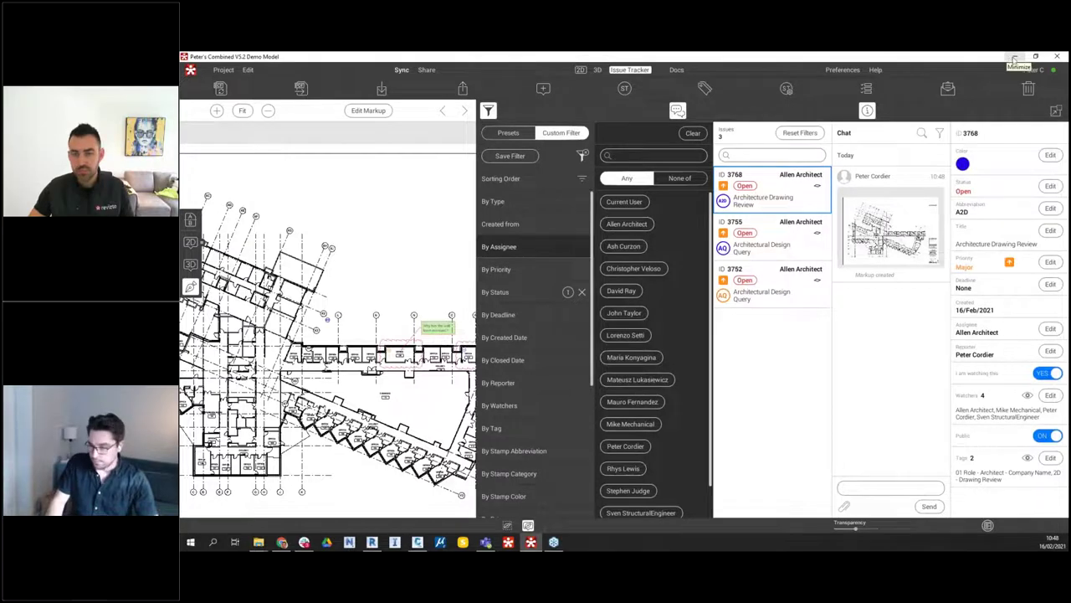
{"action": "left_click", "coordinate": [1015, 61]}
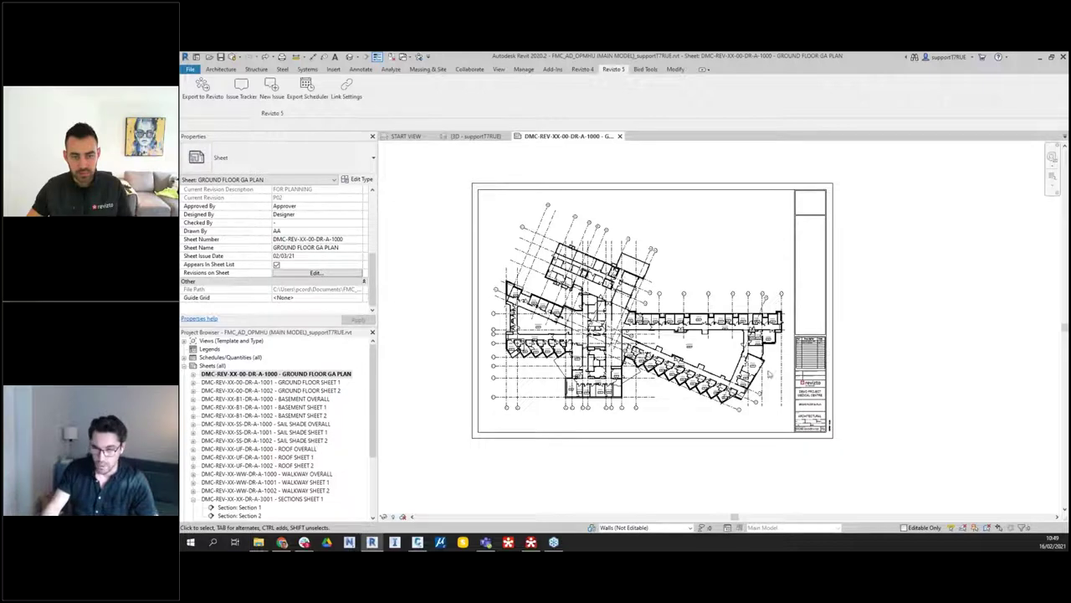
Switch to Revizto, show the issue filter presets and open the DMC-REV-XX-00-DR-A-1000 - GROUND FLOOR GA PLAN sheet in the 2D view
{"action": "left_click", "coordinate": [530, 542]}
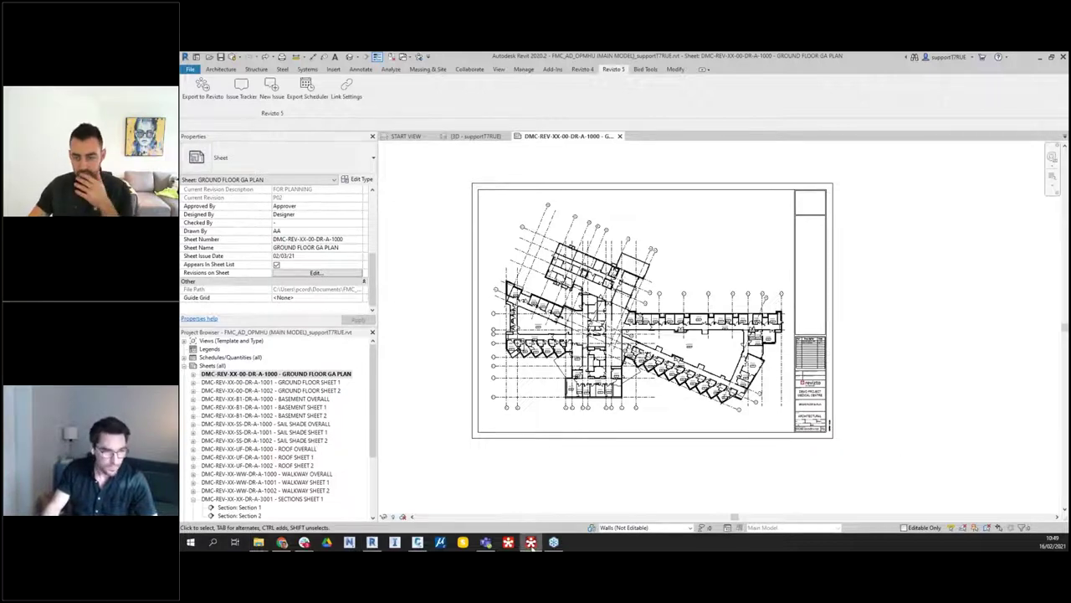
{"action": "left_click", "coordinate": [507, 132]}
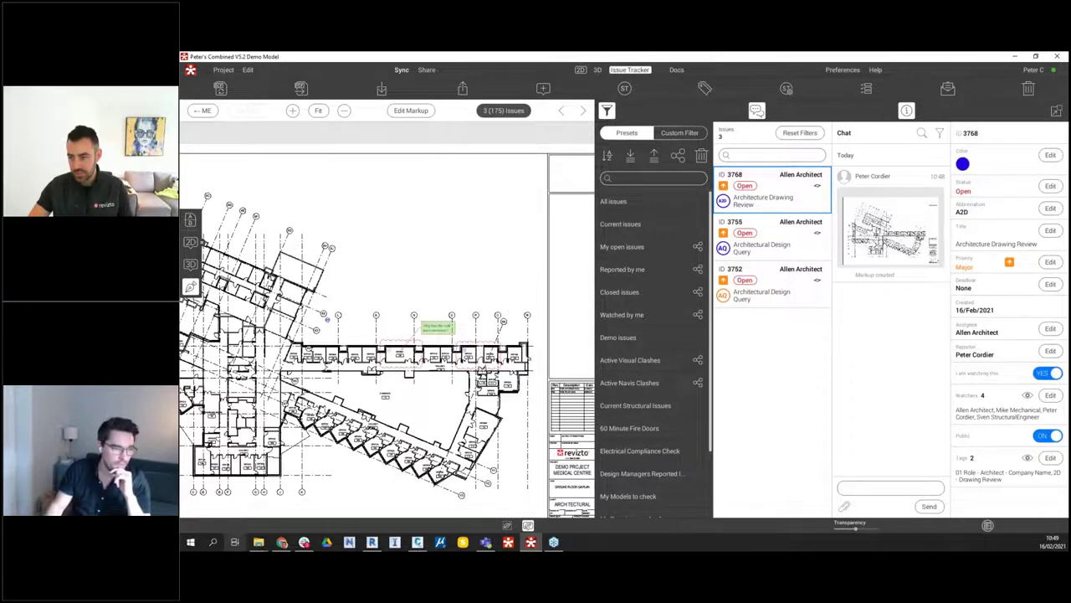
{"action": "left_click", "coordinate": [258, 542]}
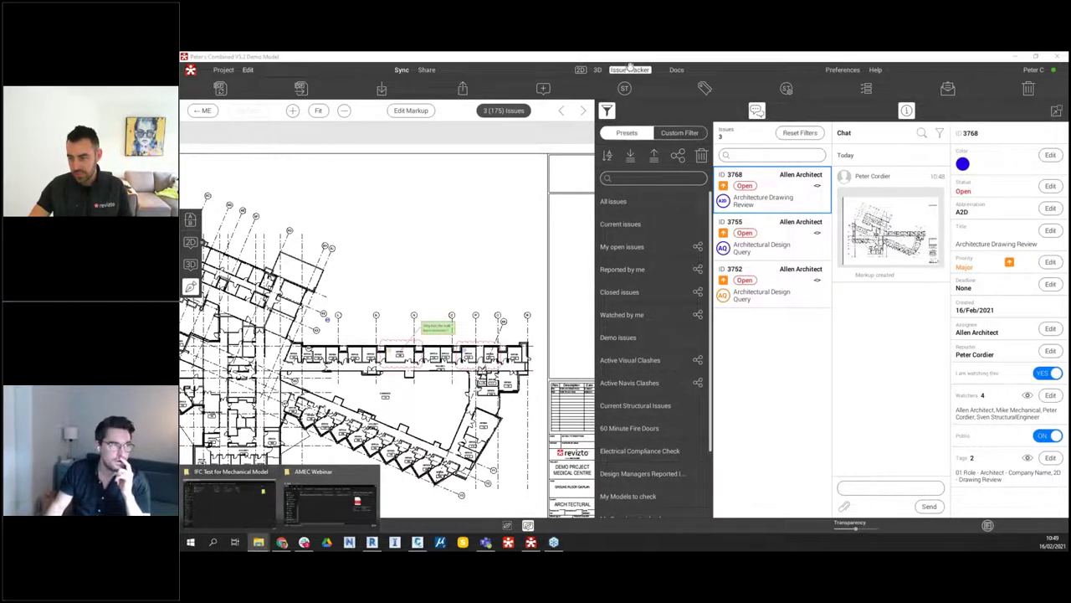
{"action": "left_click", "coordinate": [588, 74]}
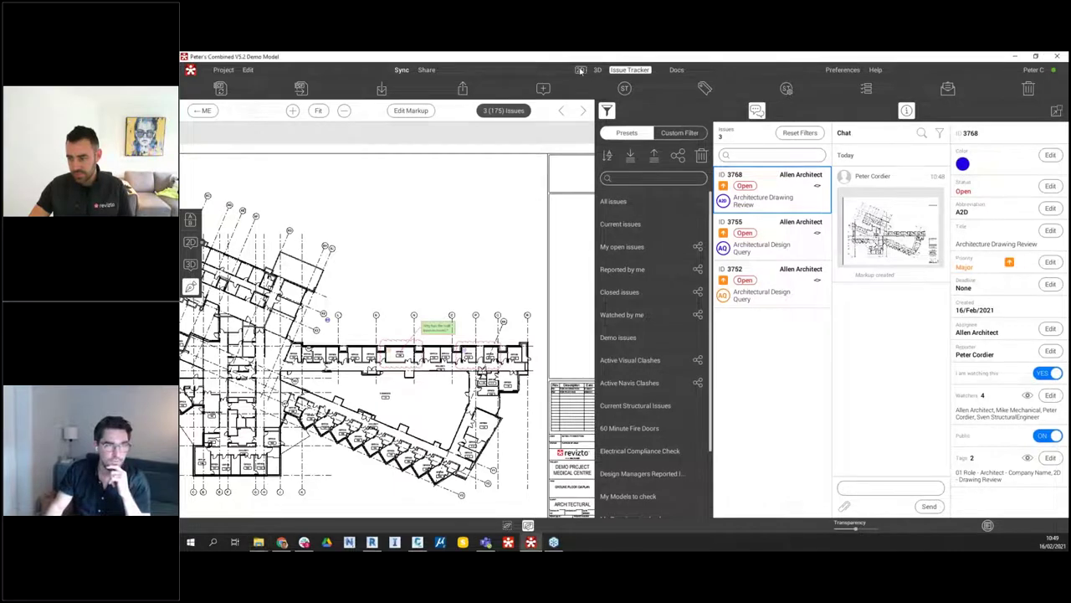
{"action": "left_click", "coordinate": [580, 71]}
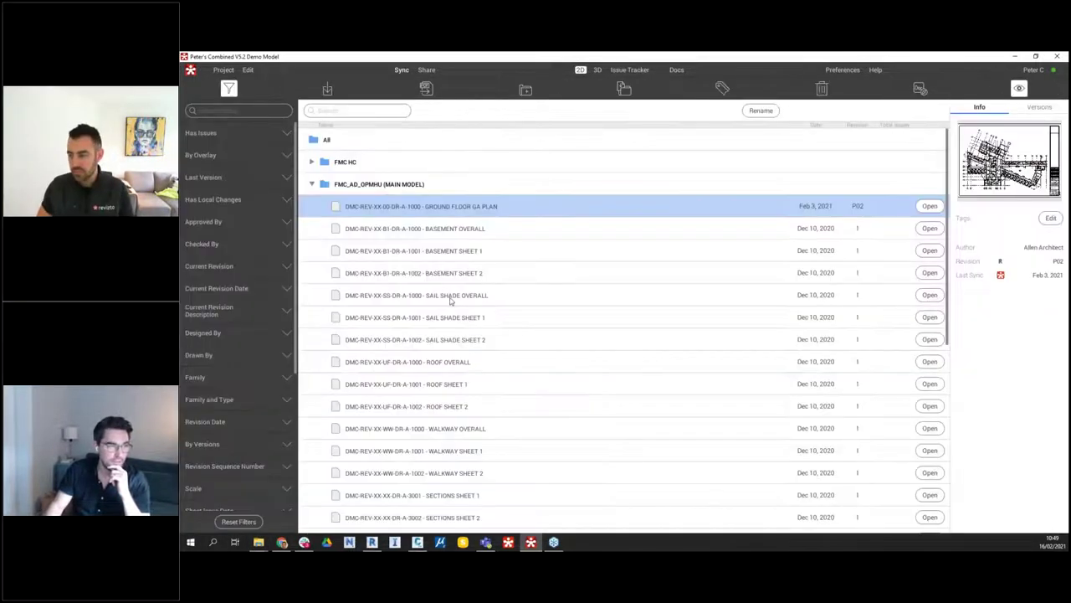
{"action": "left_click", "coordinate": [450, 300]}
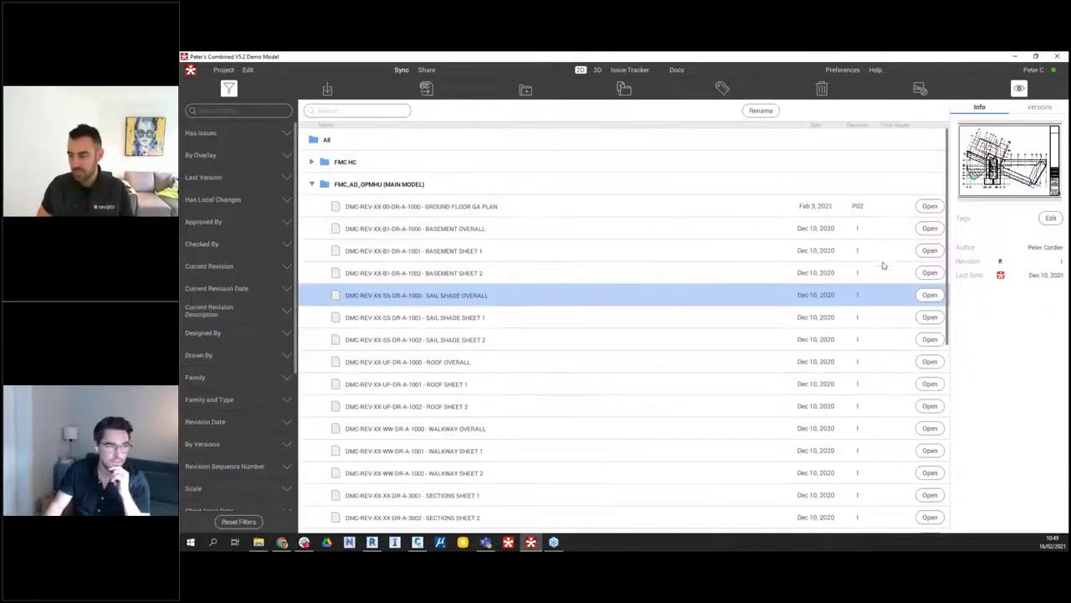
{"action": "key", "text": "Escape"}
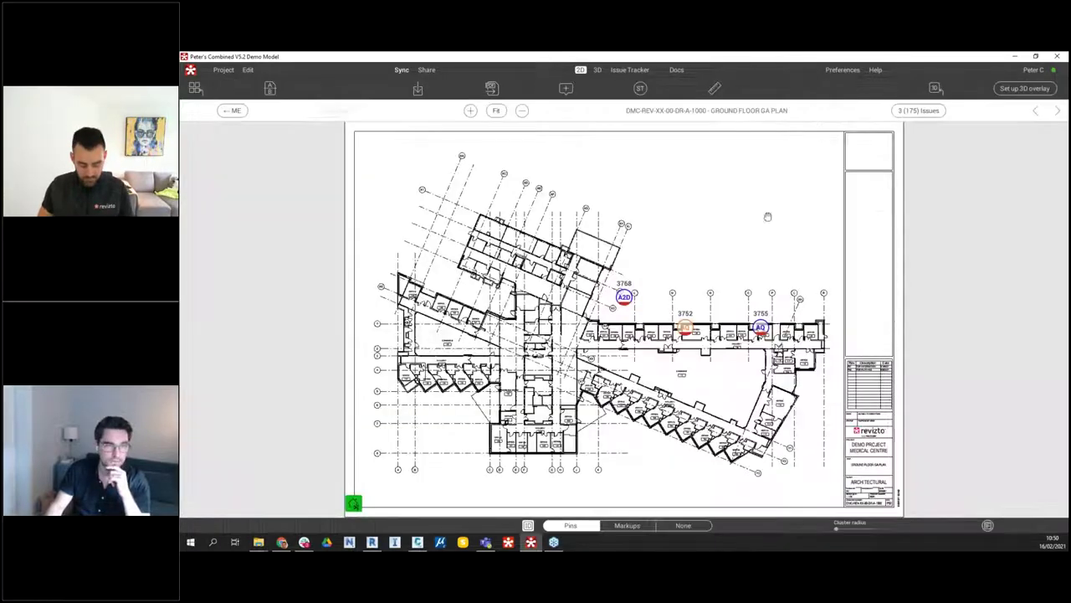
Apply the All issues preset in the Issue Tracker and return to the ground floor GA plan in the 2D view
{"action": "left_click", "coordinate": [632, 70]}
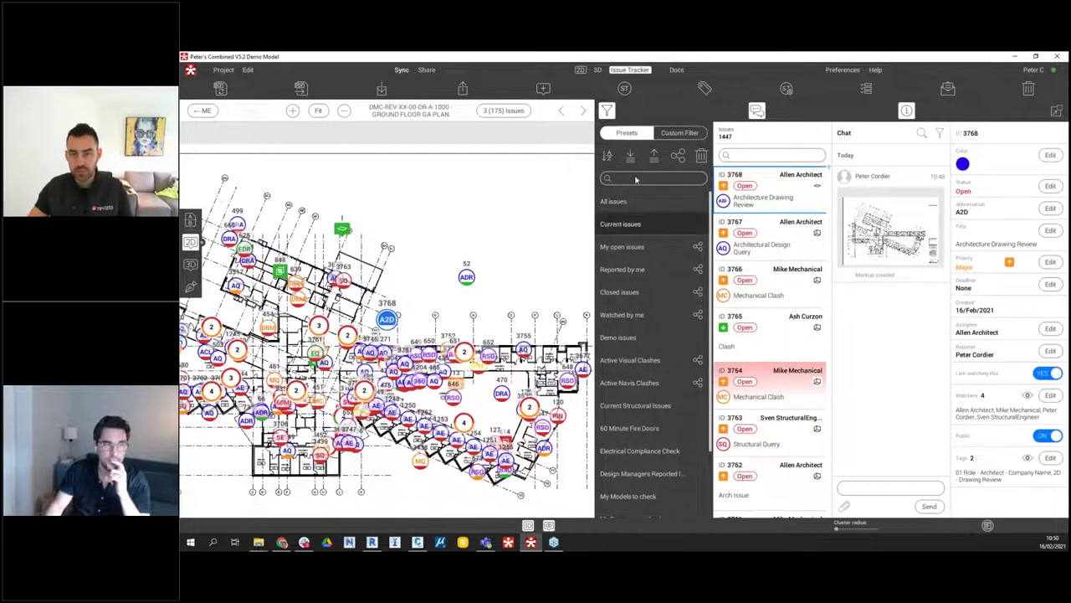
{"action": "left_click", "coordinate": [624, 200]}
{"action": "left_click", "coordinate": [581, 69]}
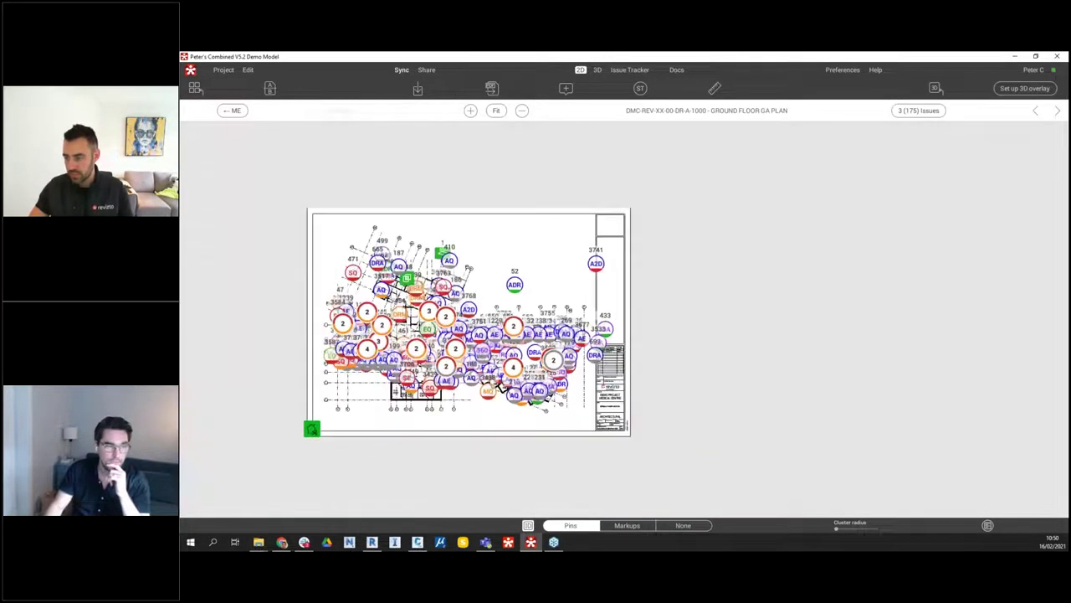
Review the sheet's PDF export options for filtered issues, issues matching a preset and no issues, and cancel the export
{"action": "left_click", "coordinate": [491, 88]}
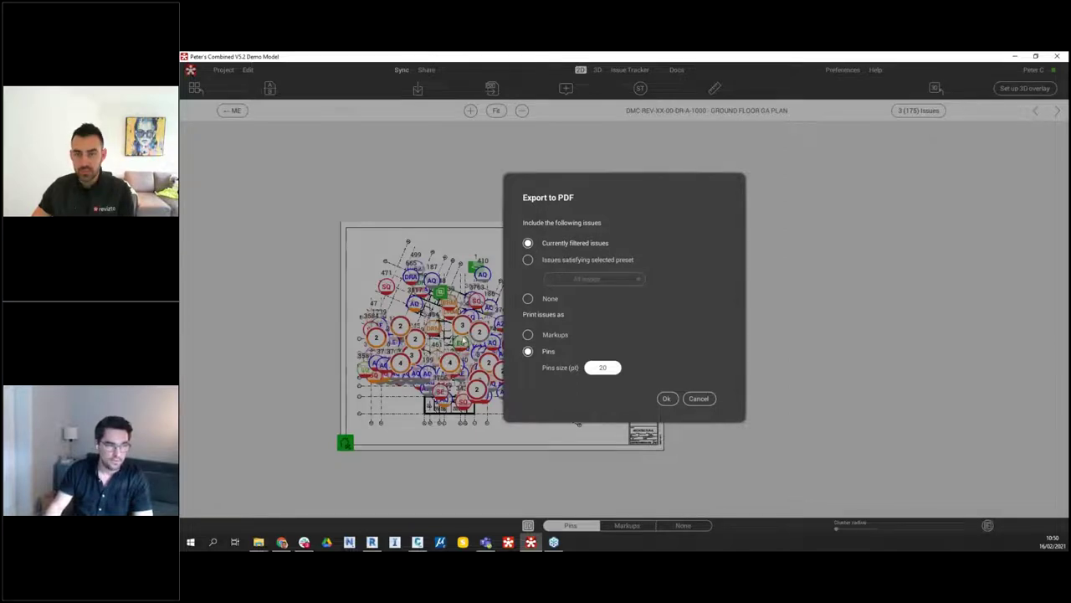
{"action": "left_click", "coordinate": [528, 260]}
{"action": "left_click", "coordinate": [592, 279]}
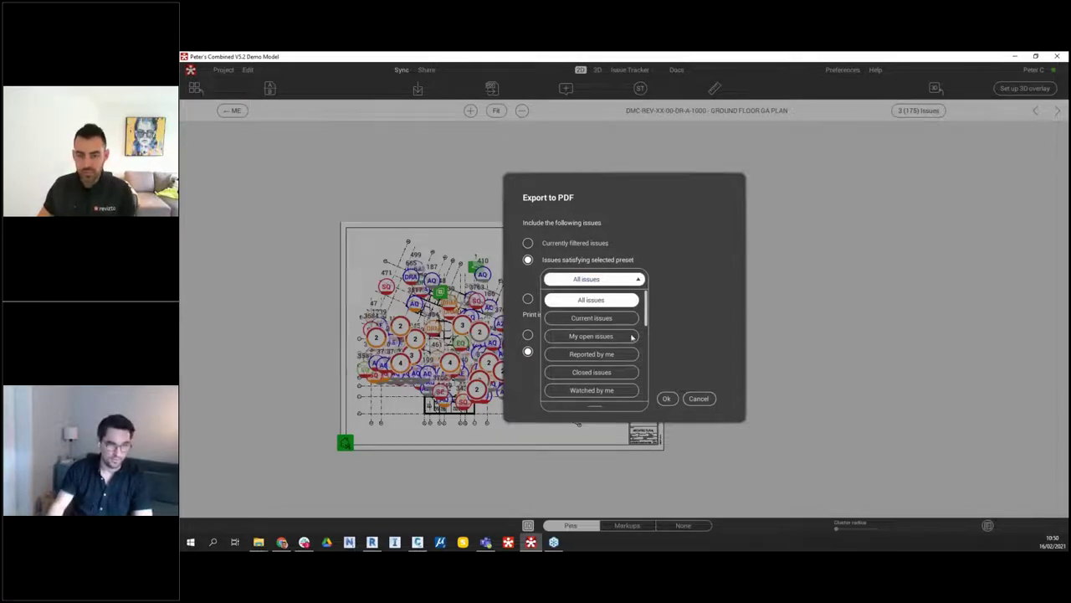
{"action": "left_click", "coordinate": [715, 308]}
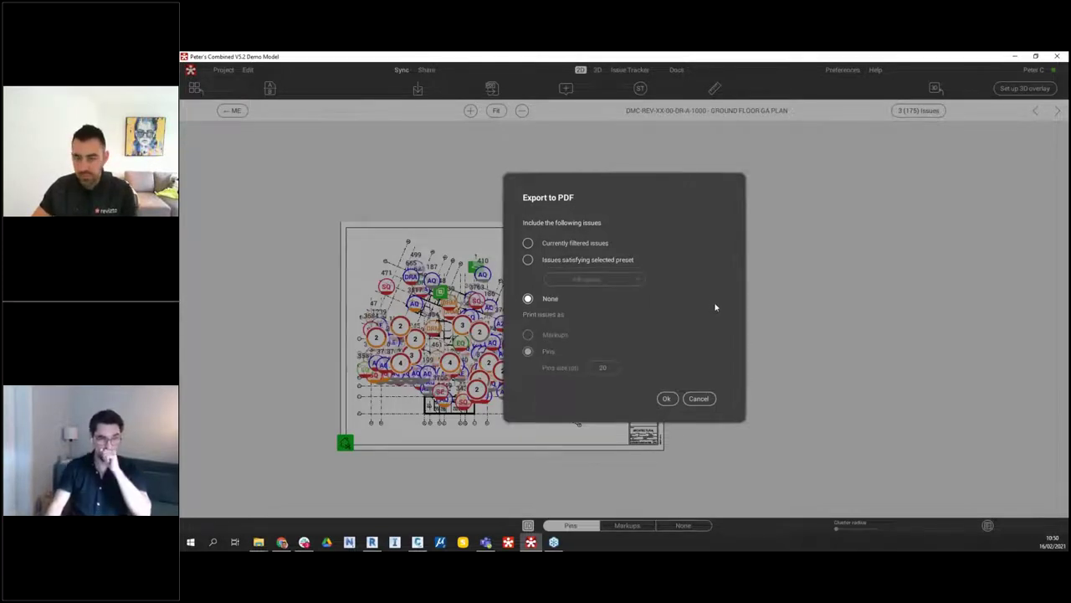
{"action": "left_click", "coordinate": [698, 399]}
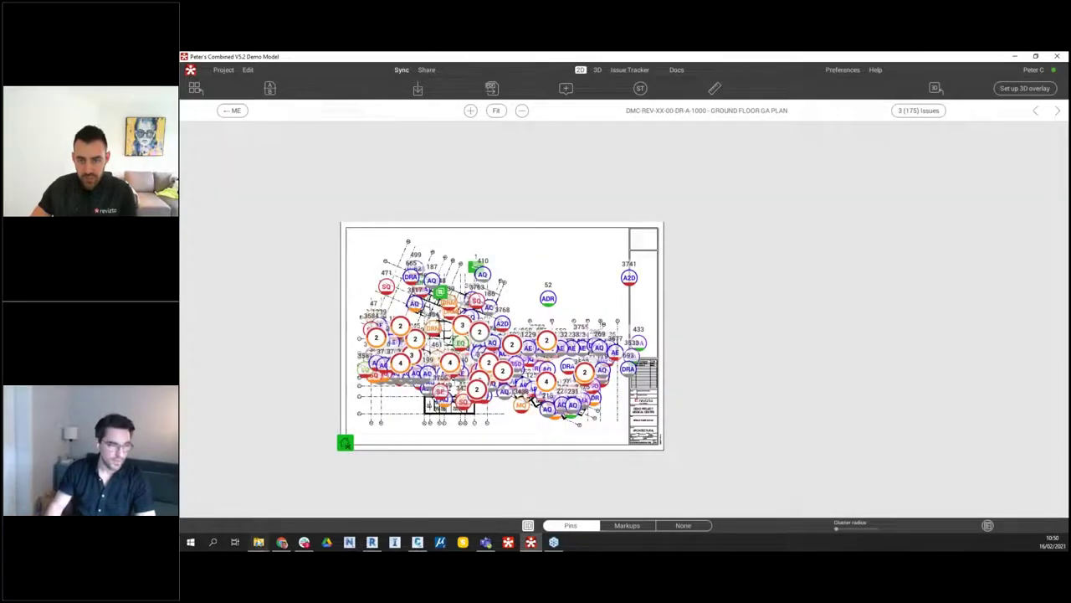
View the exported ground floor GA plan PDF from the AMEC Webinar folder, and close the PDF and the folder
{"action": "mouse_move", "coordinate": [259, 542]}
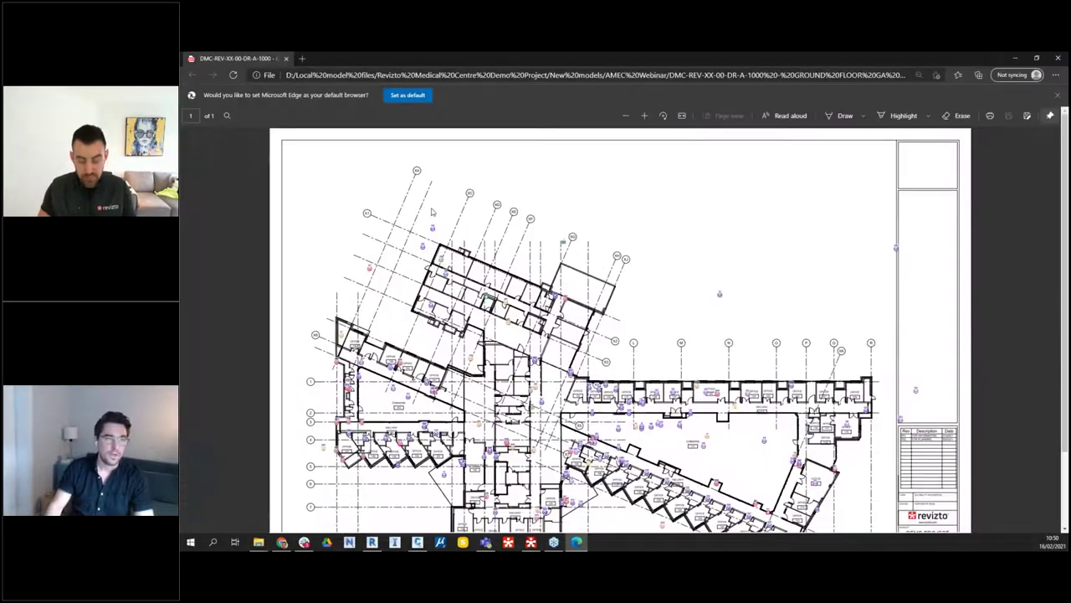
{"action": "scroll", "coordinate": [670, 313], "scroll_direction": "down", "scroll_amount": 2}
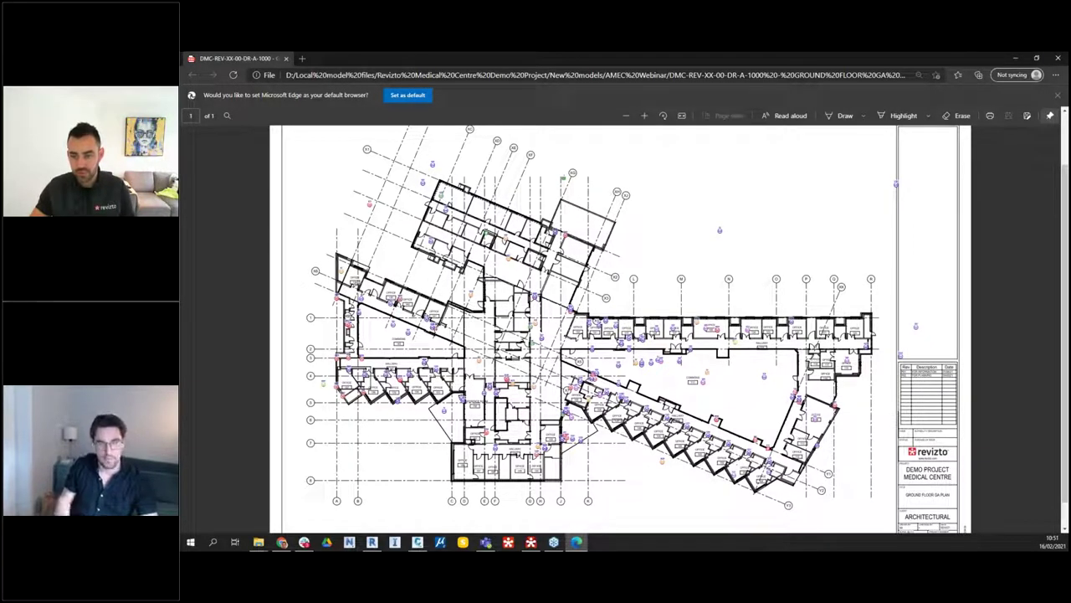
{"action": "left_click", "coordinate": [1059, 59]}
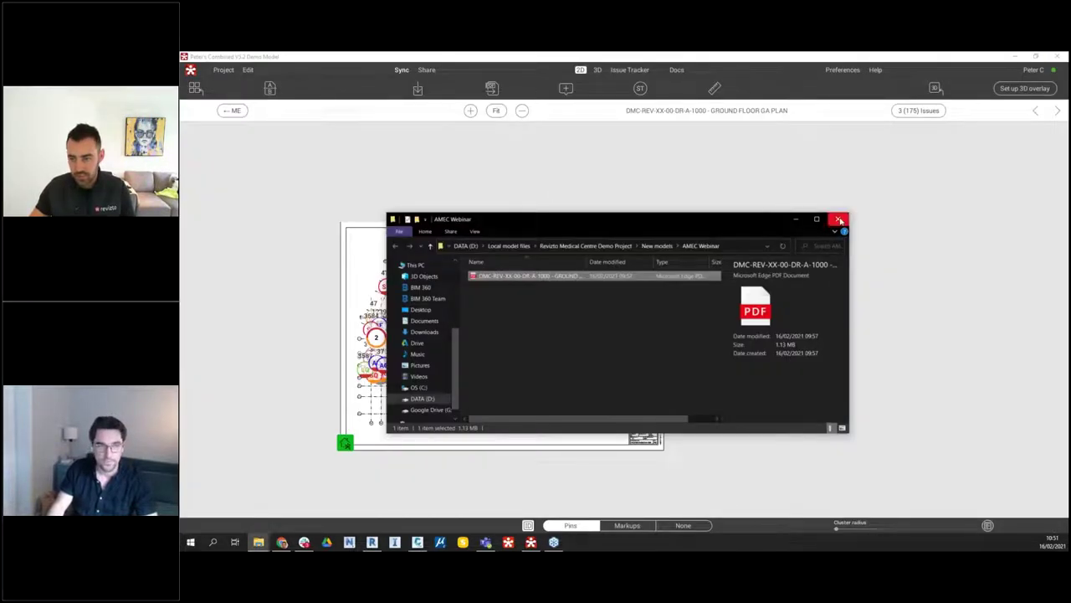
{"action": "left_click", "coordinate": [838, 218]}
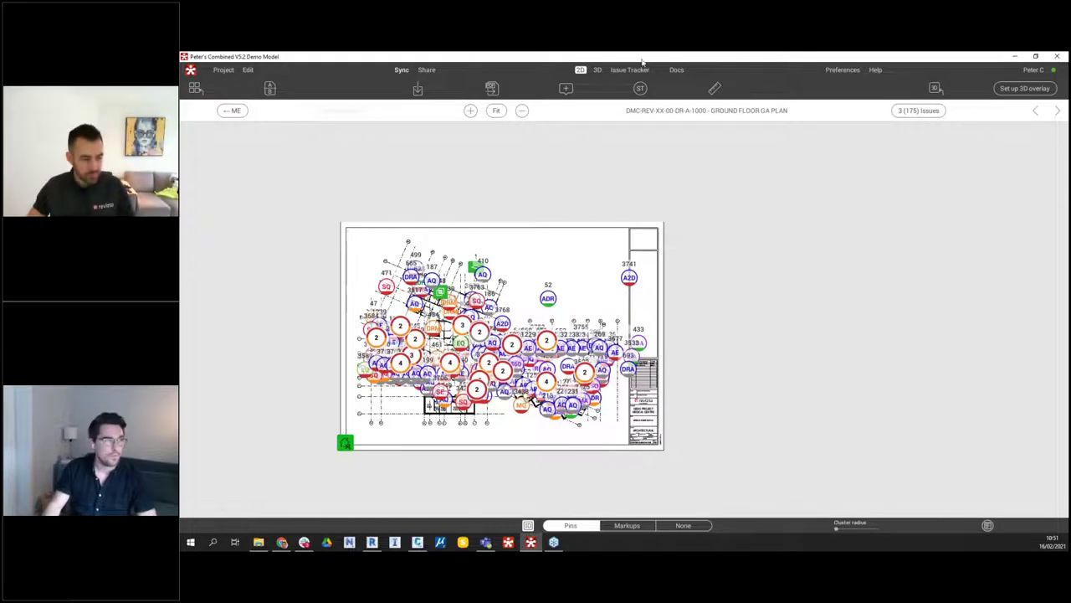
Inspect the project's integration settings for Autodesk BIM 360, Box and Procore, and close them without changes
{"action": "left_click", "coordinate": [248, 71]}
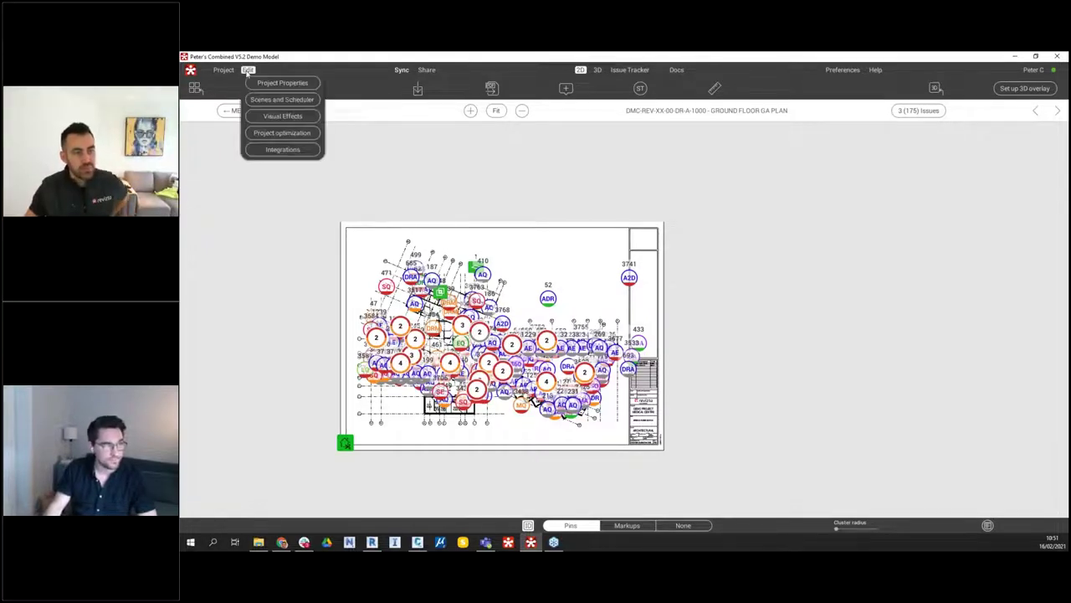
{"action": "left_click", "coordinate": [301, 156]}
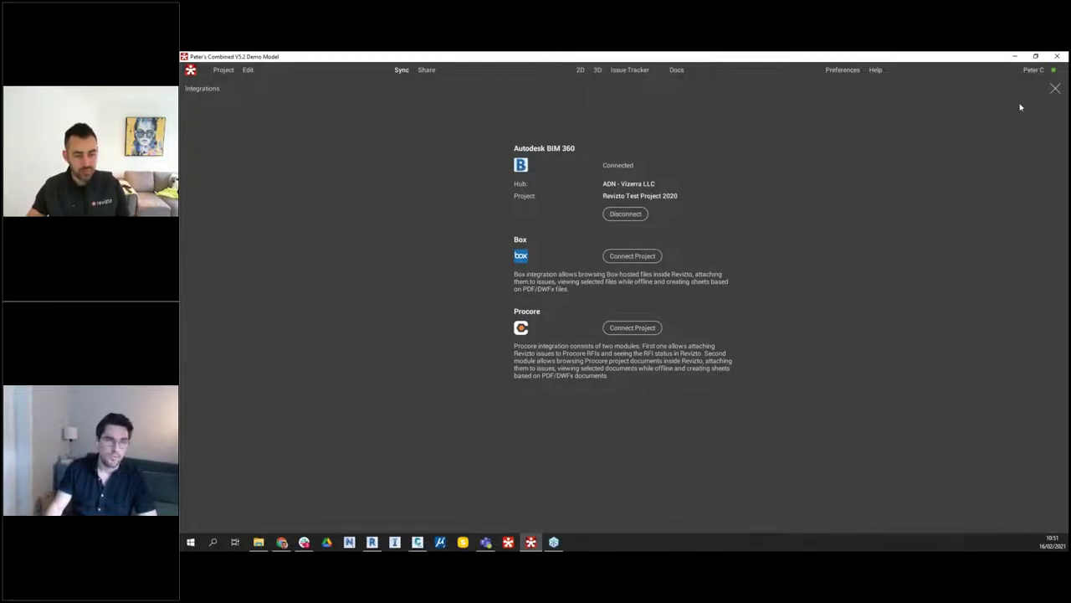
{"action": "left_click", "coordinate": [1055, 88]}
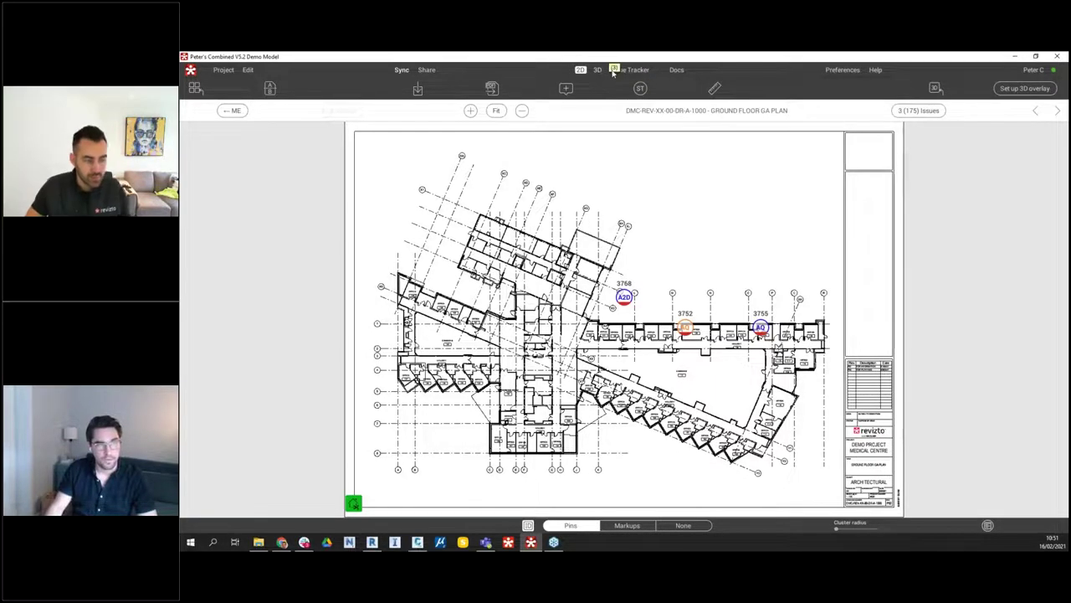
Browse the connected BIM 360 documents to the PDFs folder of the demo project within Project Files
{"action": "left_click", "coordinate": [674, 71]}
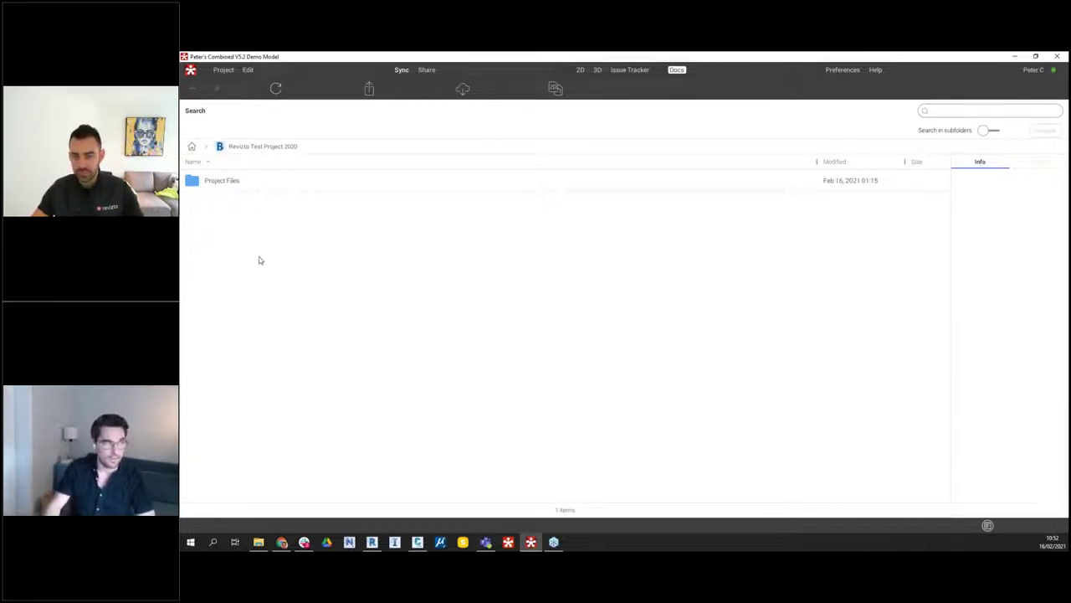
{"action": "double_click", "coordinate": [226, 181]}
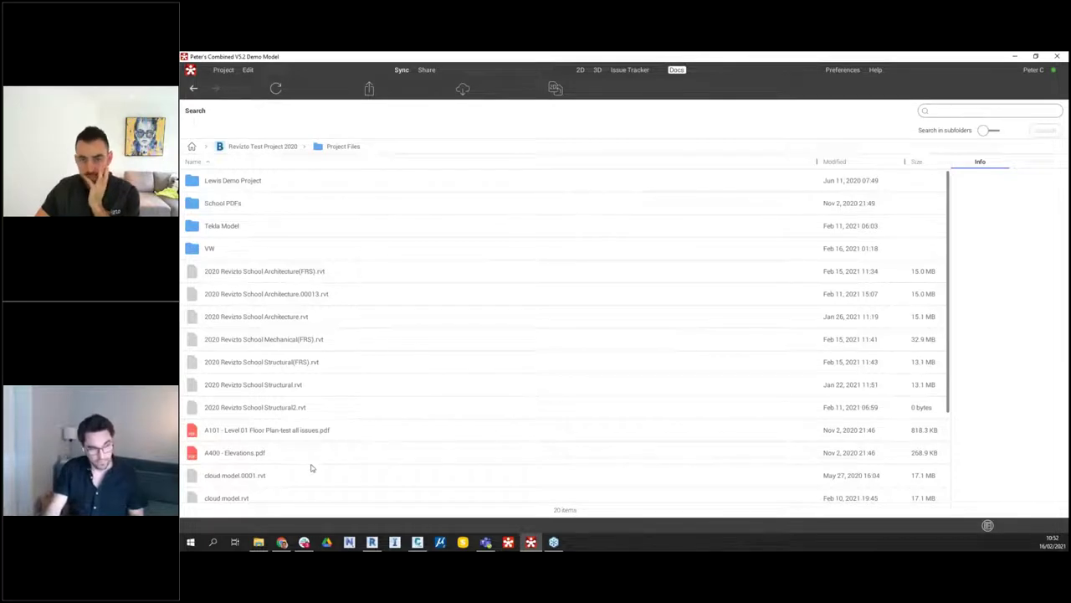
{"action": "double_click", "coordinate": [238, 184]}
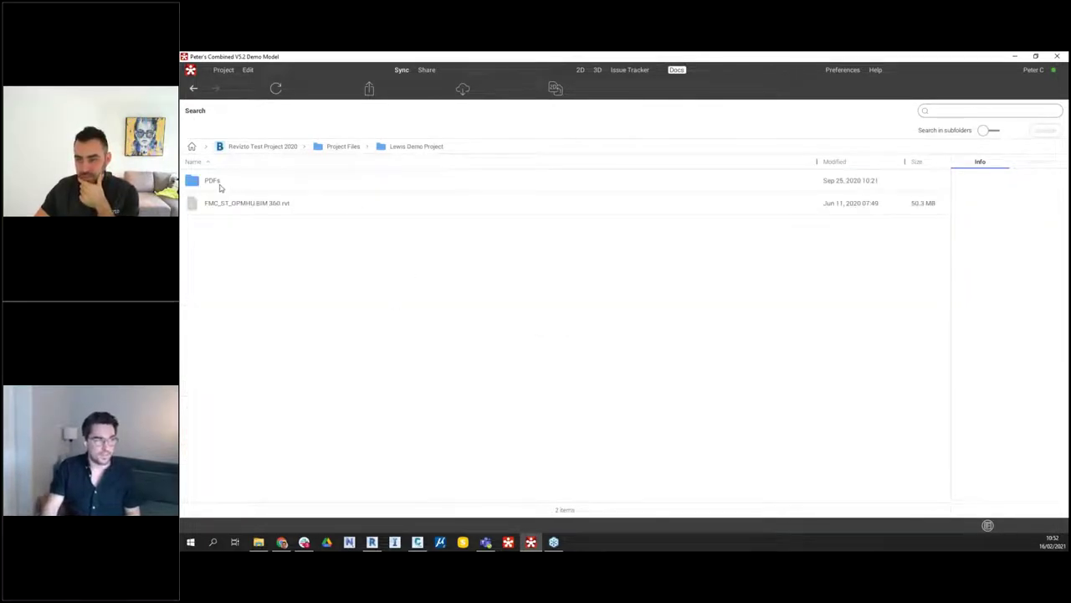
{"action": "double_click", "coordinate": [209, 183]}
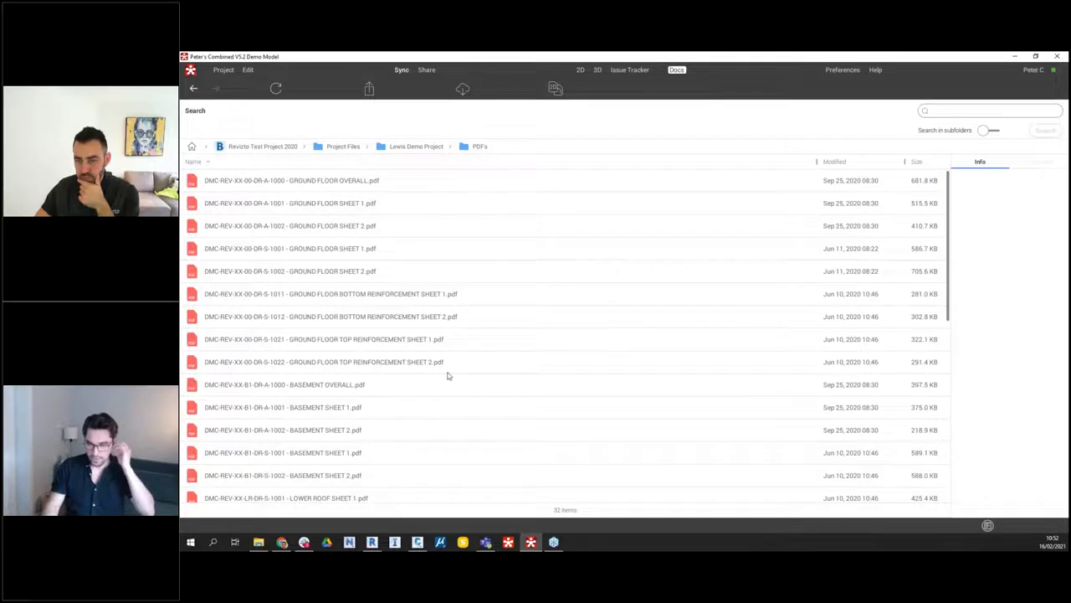
Open DMC-REV-XX-B1-DR-A-1000 - BASEMENT OVERALL.pdf, preview its import as a replacement sheet and cancel the import
{"action": "left_click", "coordinate": [317, 386]}
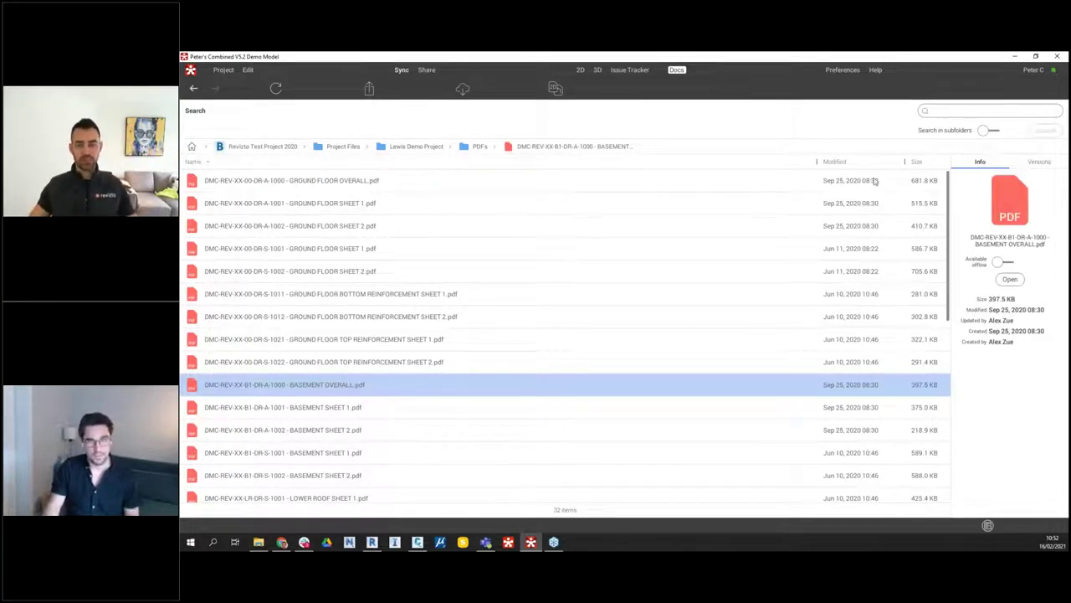
{"action": "double_click", "coordinate": [276, 386]}
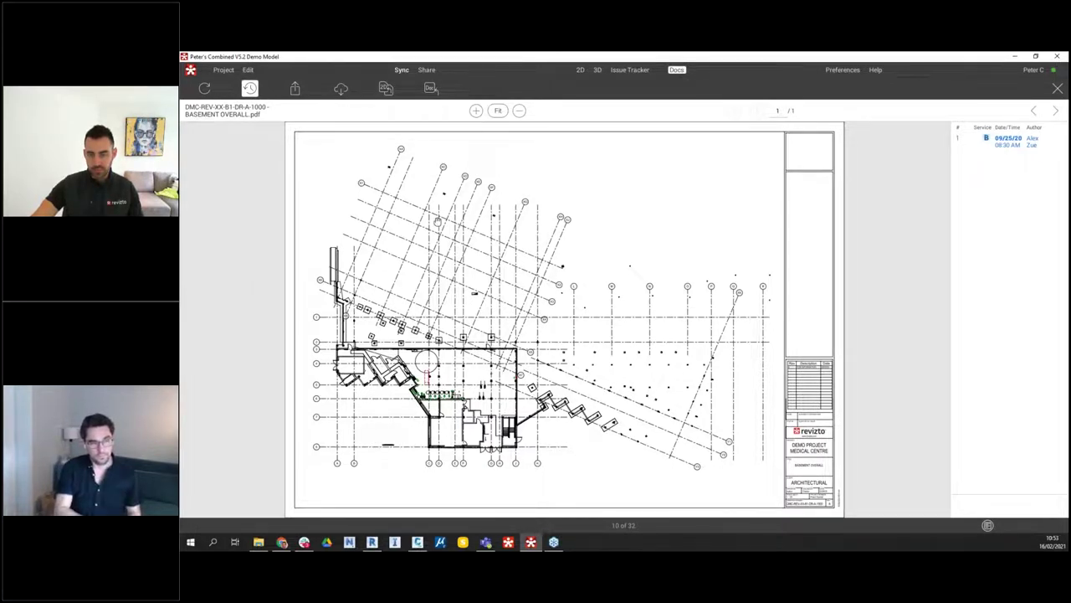
{"action": "left_click", "coordinate": [384, 91]}
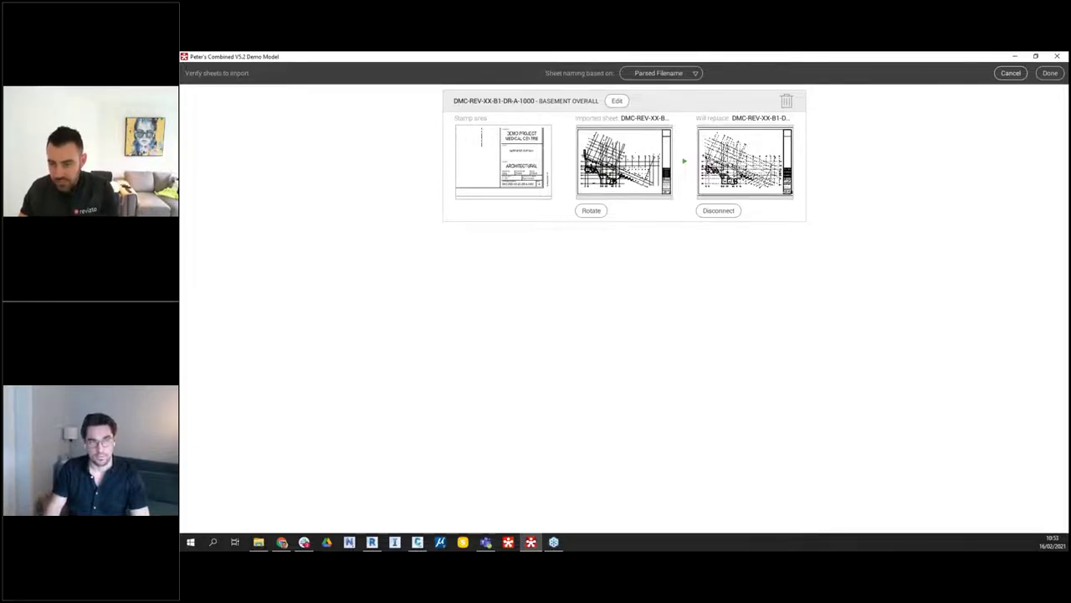
{"action": "left_click", "coordinate": [1010, 74]}
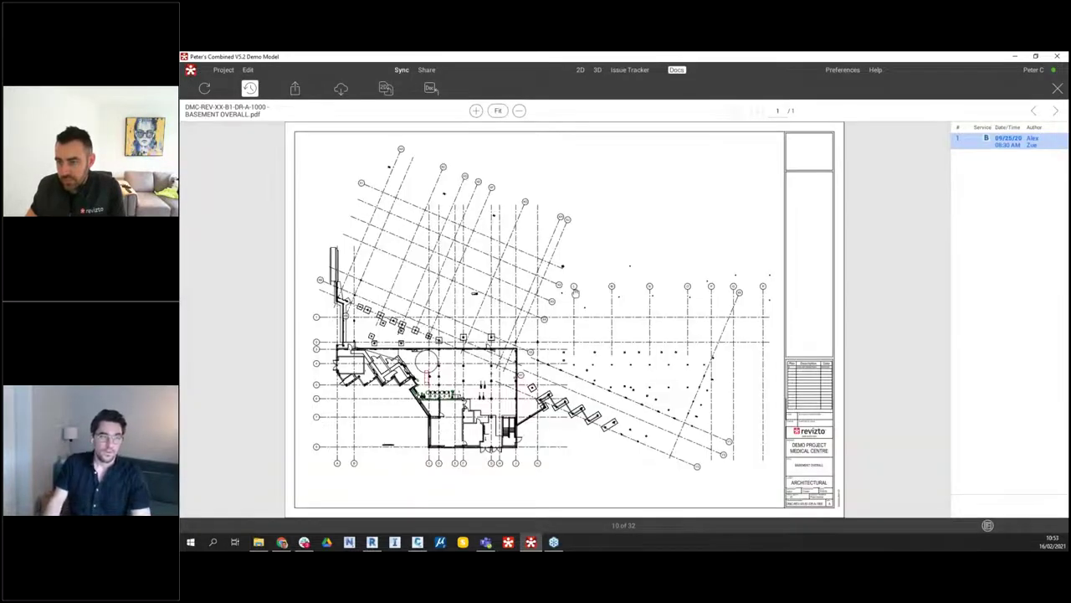